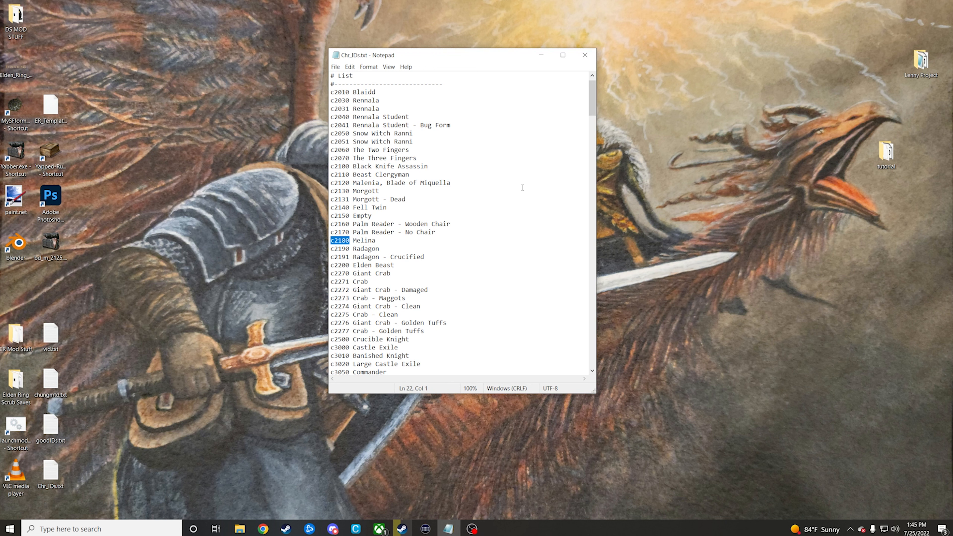
Step: Go to the chr folder inside the Game folder and search it for c2180
{"action": "left_click", "coordinate": [541, 55]}
{"action": "mouse_move", "coordinate": [242, 531]}
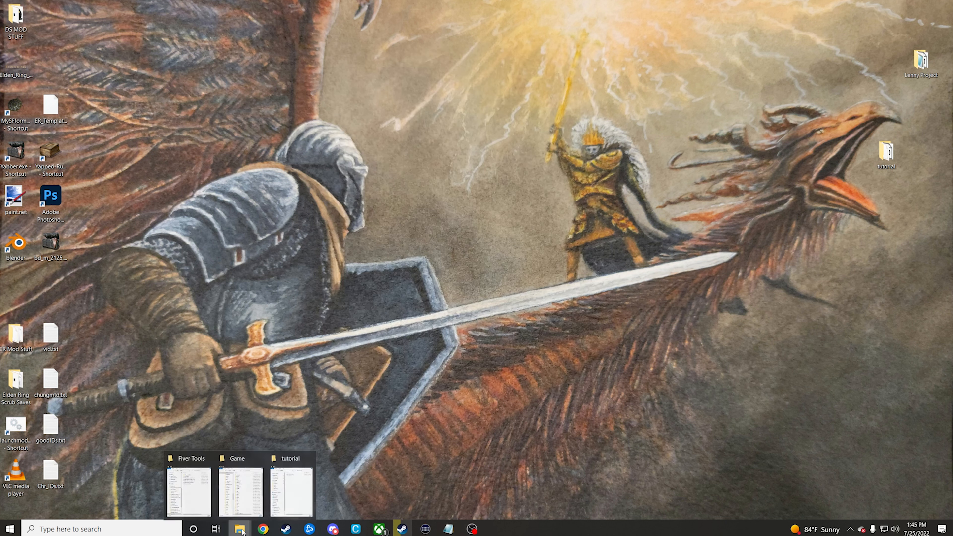
{"action": "left_click", "coordinate": [241, 490]}
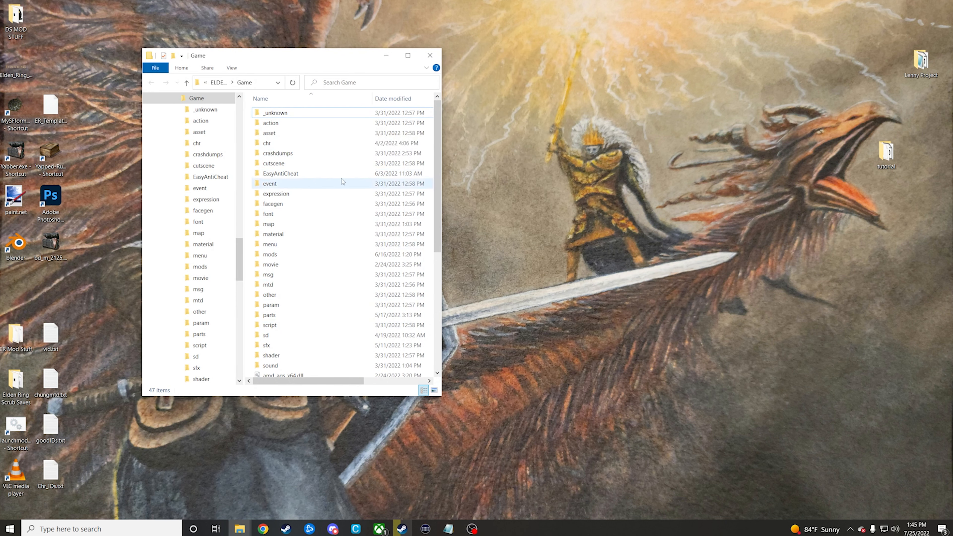
{"action": "double_click", "coordinate": [296, 143]}
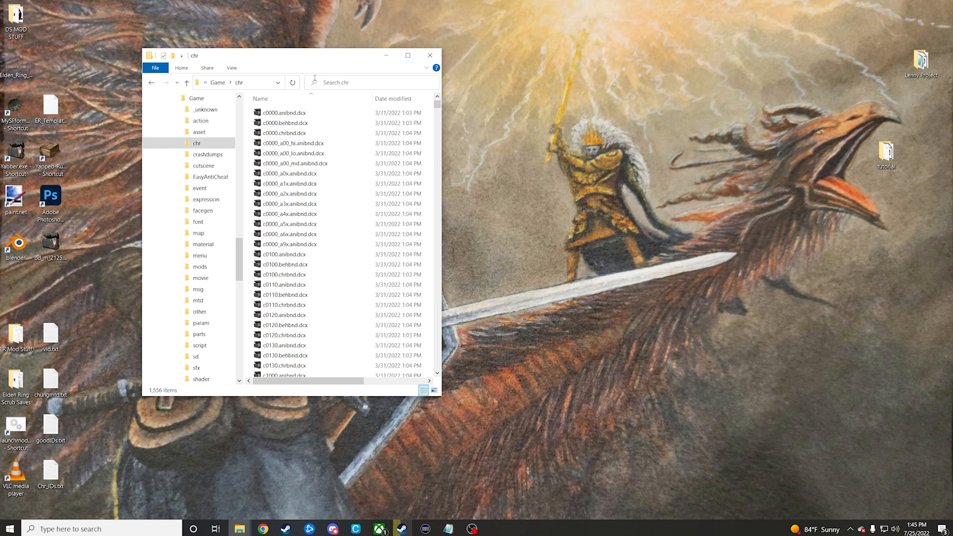
{"action": "left_click", "coordinate": [330, 83]}
{"action": "type", "text": "c2180"}
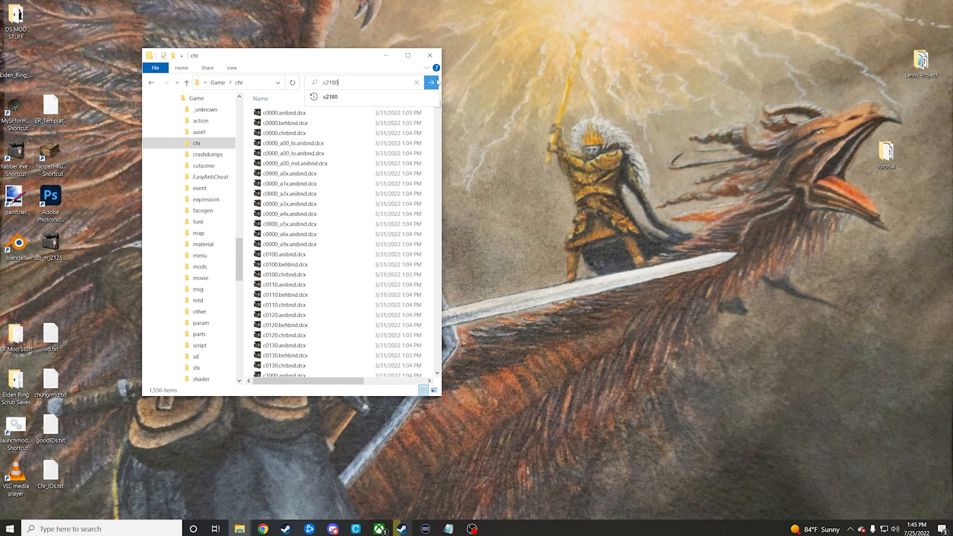
{"action": "left_click", "coordinate": [432, 83]}
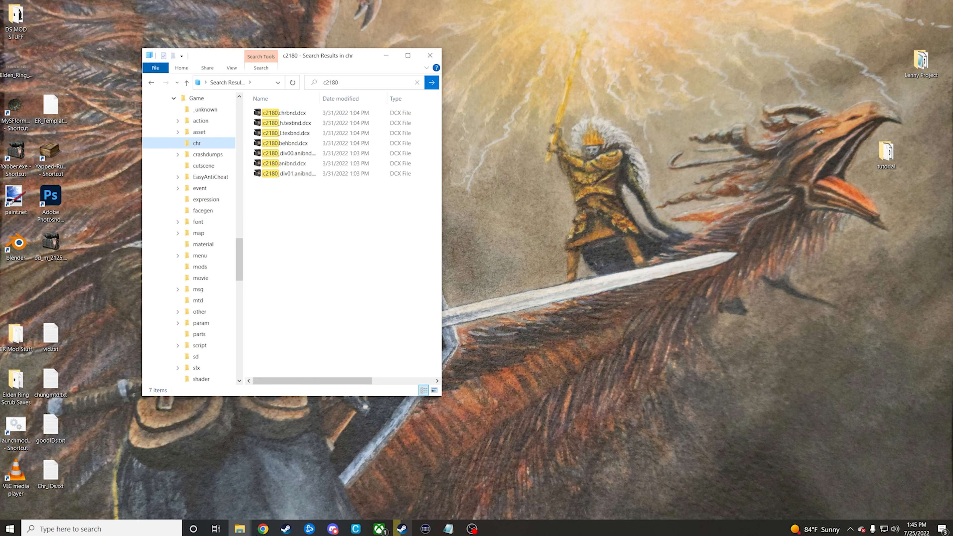
Step: Copy c2180.chrbnd.dcx, c2180_h.texbnd.dcx and c2180_l.texbnd.dcx from the search results into the desktop's tutorial folder
{"action": "left_click", "coordinate": [240, 529]}
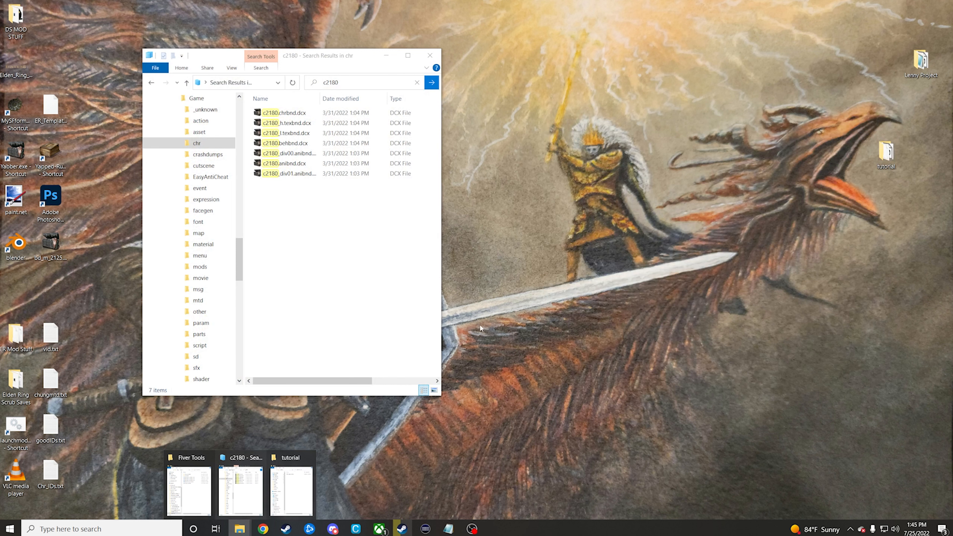
{"action": "double_click", "coordinate": [891, 160]}
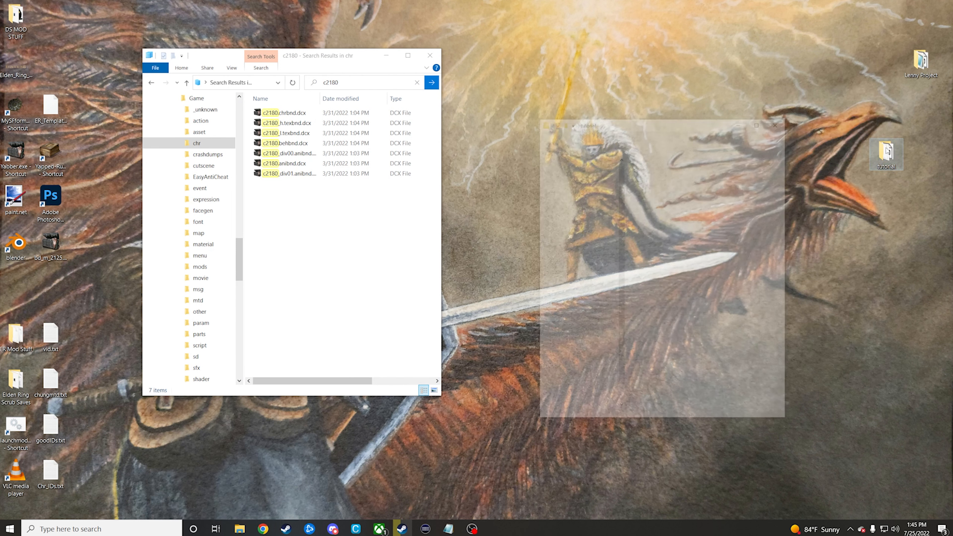
{"action": "left_click_drag", "start_coordinate": [715, 61], "coordinate": [606, 55]}
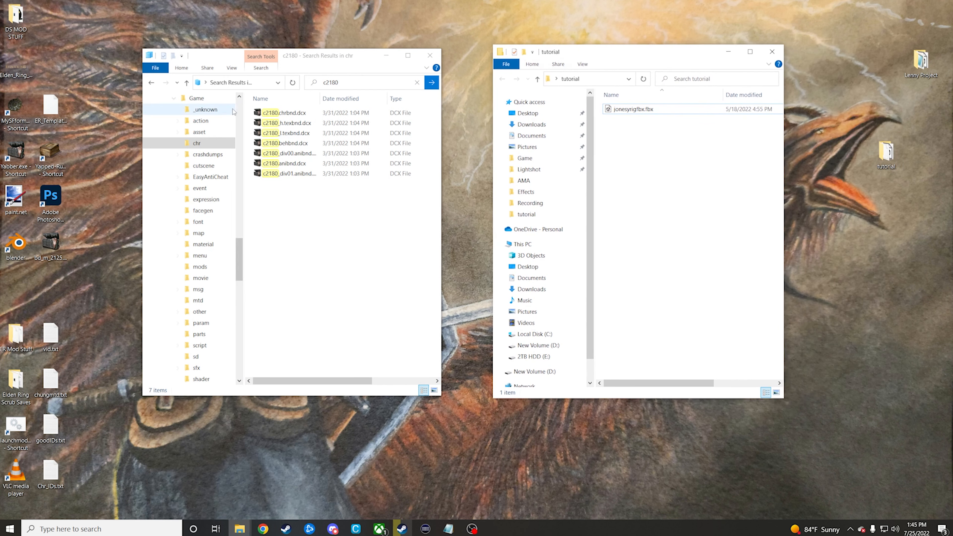
{"action": "left_click", "coordinate": [251, 114]}
{"action": "left_click_drag", "start_coordinate": [251, 114], "coordinate": [290, 132]}
{"action": "right_click", "coordinate": [289, 126]}
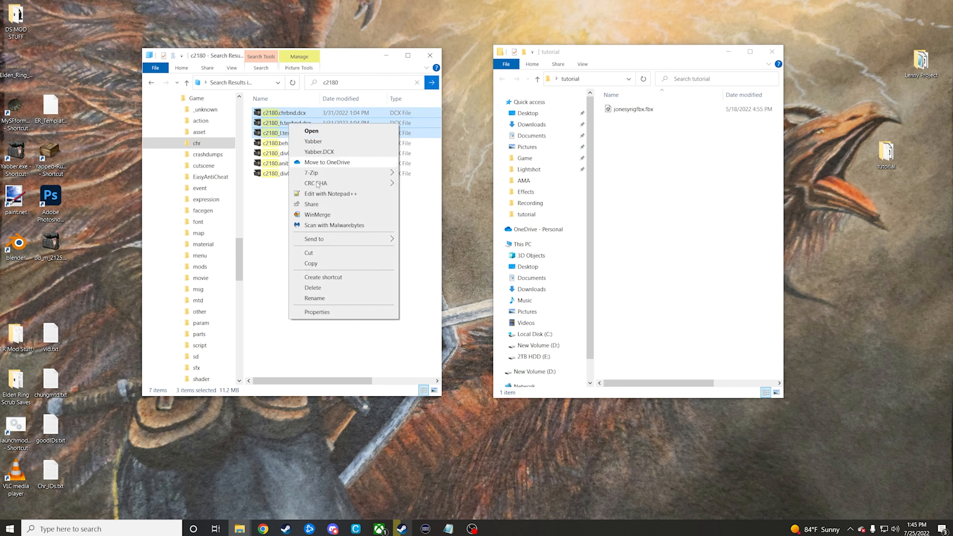
{"action": "left_click", "coordinate": [315, 265]}
{"action": "right_click", "coordinate": [635, 175]}
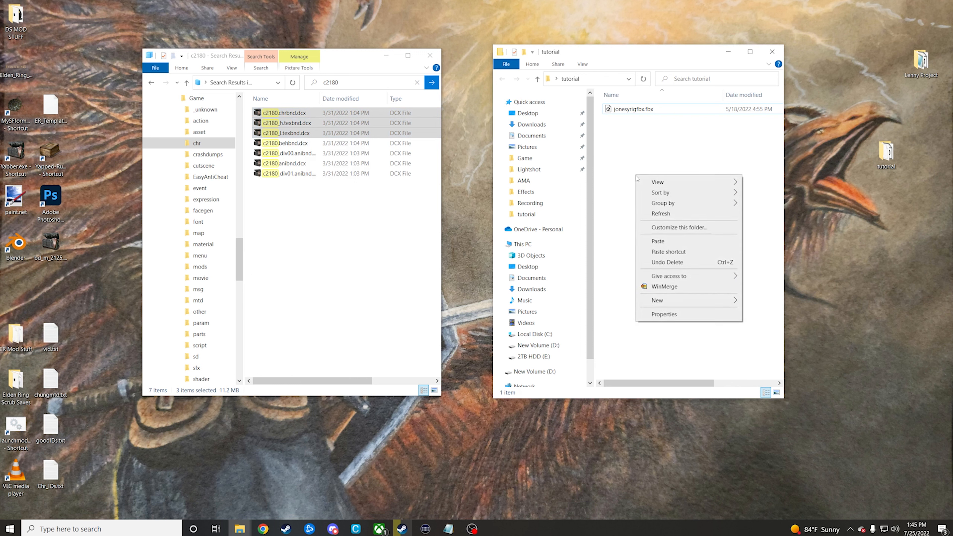
{"action": "left_click", "coordinate": [653, 245]}
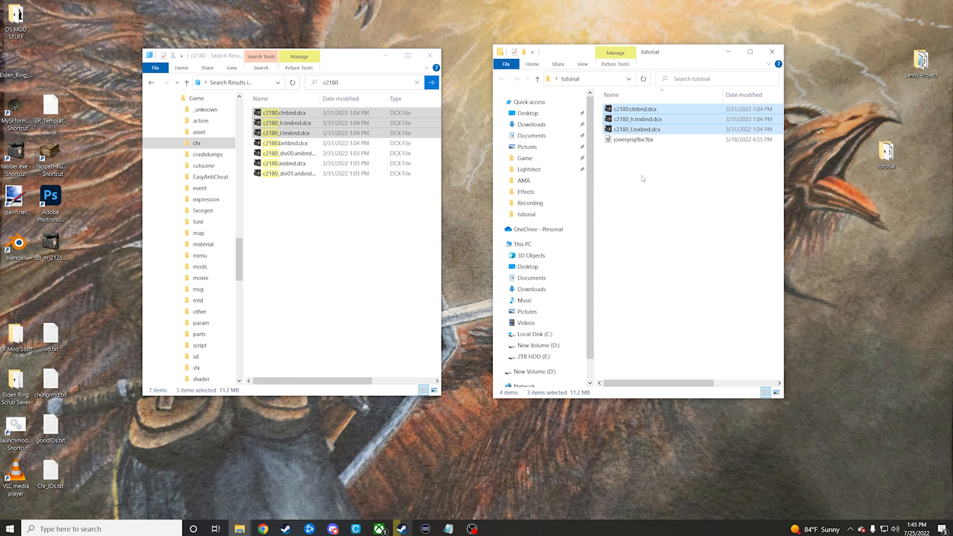
Step: Unpack the three copied files with Yabber and convert c2180.flver from the unpacked chrbnd folder using BloodBorne_model_v3.exe
{"action": "left_click_drag", "start_coordinate": [639, 118], "coordinate": [22, 164]}
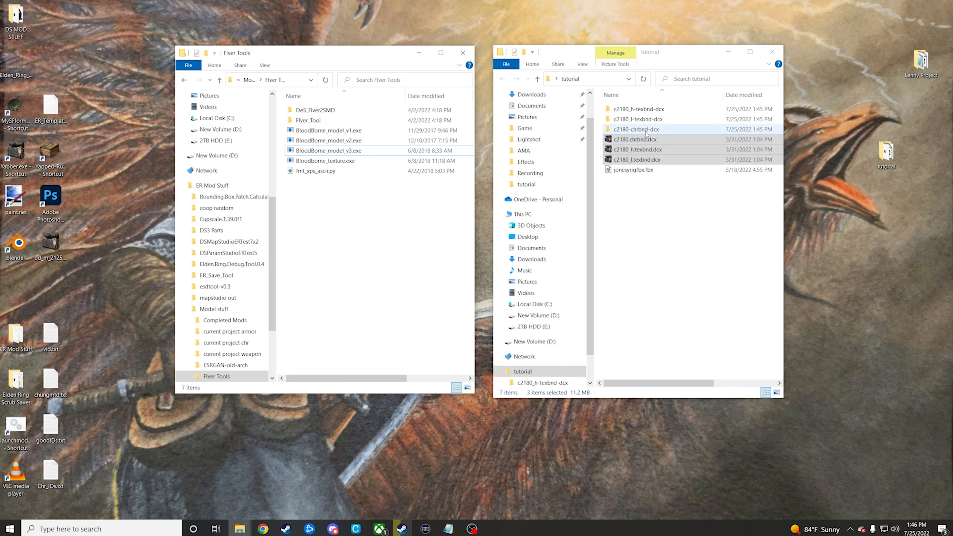
{"action": "double_click", "coordinate": [636, 129]}
{"action": "double_click", "coordinate": [622, 109]}
{"action": "left_click", "coordinate": [634, 108]}
{"action": "double_click", "coordinate": [634, 109]}
{"action": "double_click", "coordinate": [634, 109]}
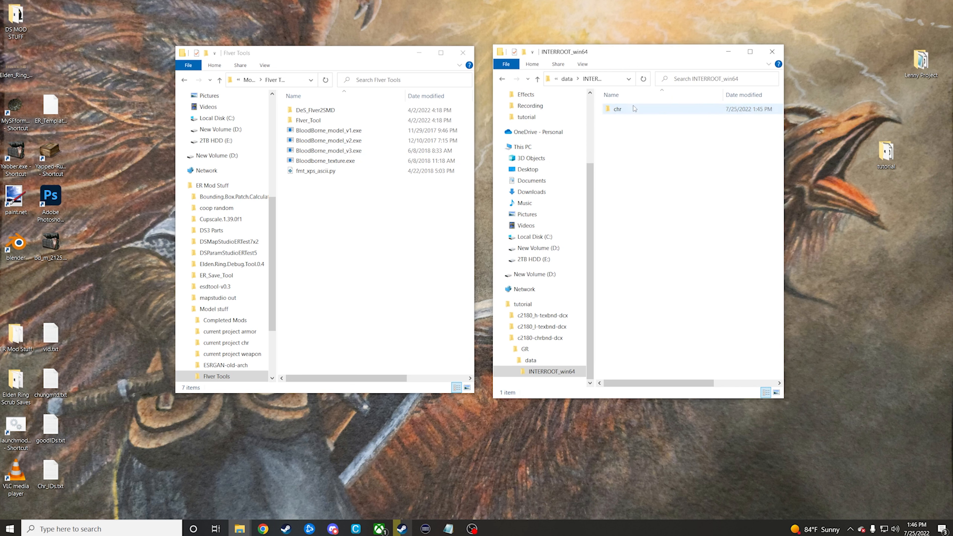
{"action": "double_click", "coordinate": [634, 109]}
{"action": "double_click", "coordinate": [634, 109]}
{"action": "left_click_drag", "start_coordinate": [637, 109], "coordinate": [378, 152]}
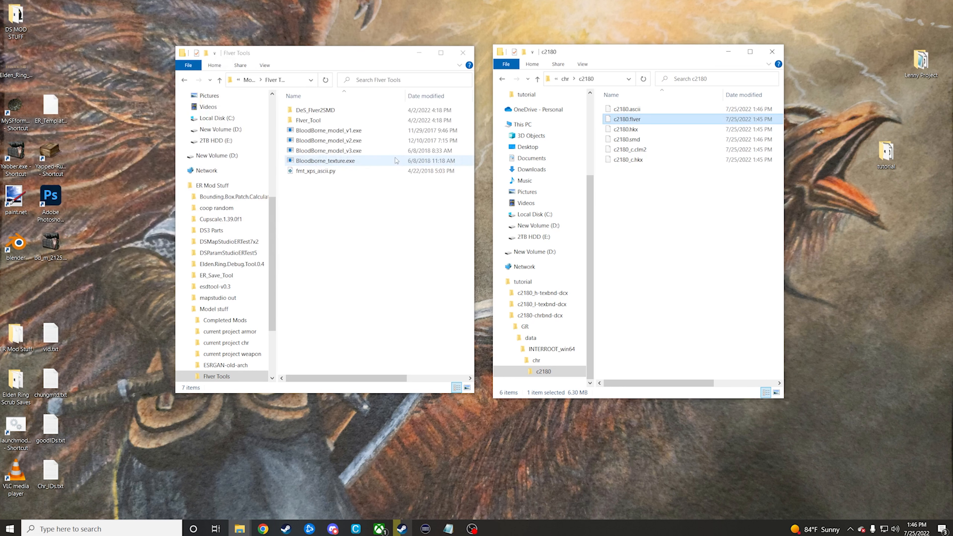
Step: Copy c2180.smd from the c2180 model folder into the main tutorial folder
{"action": "left_click", "coordinate": [634, 139]}
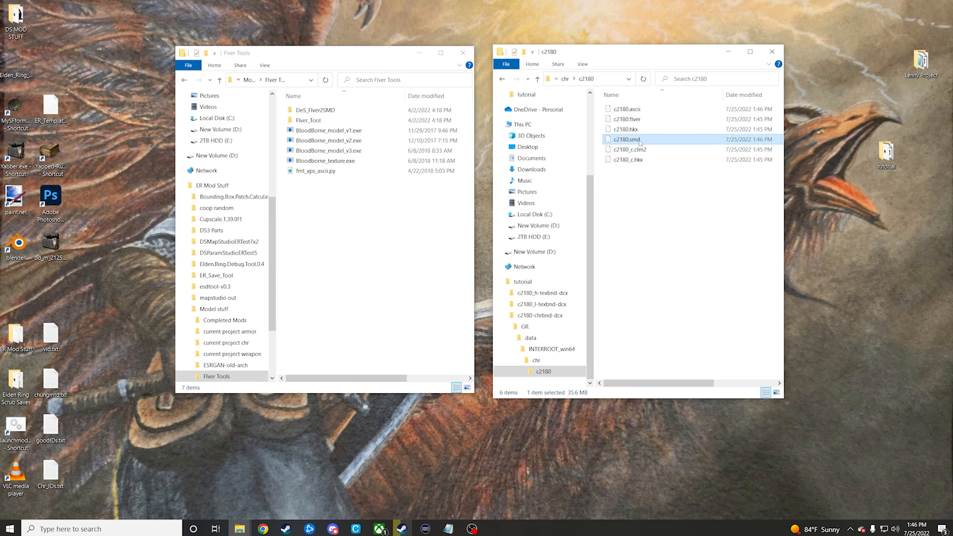
{"action": "right_click", "coordinate": [640, 142]}
{"action": "left_click", "coordinate": [668, 317]}
{"action": "left_click", "coordinate": [500, 79]}
{"action": "left_click", "coordinate": [501, 79]}
{"action": "left_click", "coordinate": [501, 79]}
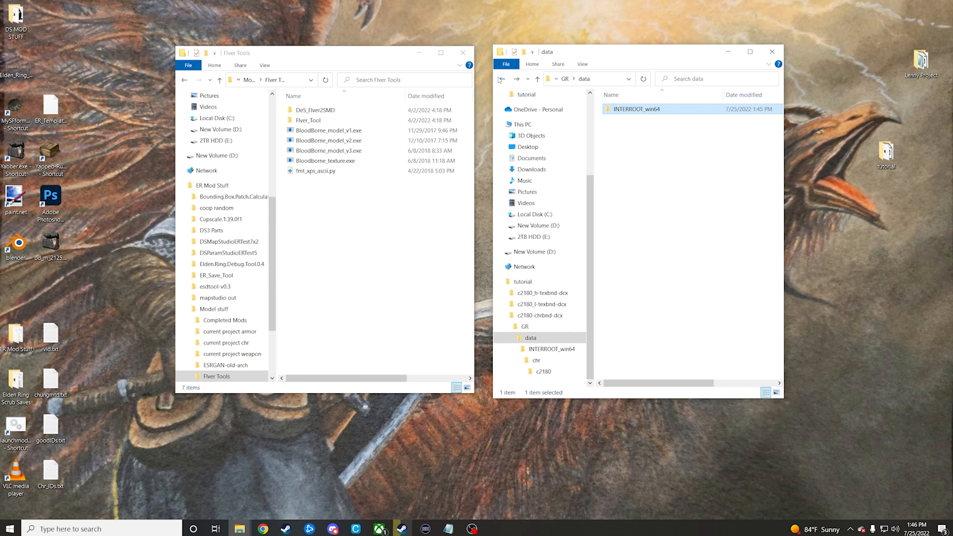
{"action": "left_click", "coordinate": [501, 79]}
{"action": "left_click", "coordinate": [501, 79]}
{"action": "left_click", "coordinate": [500, 79]}
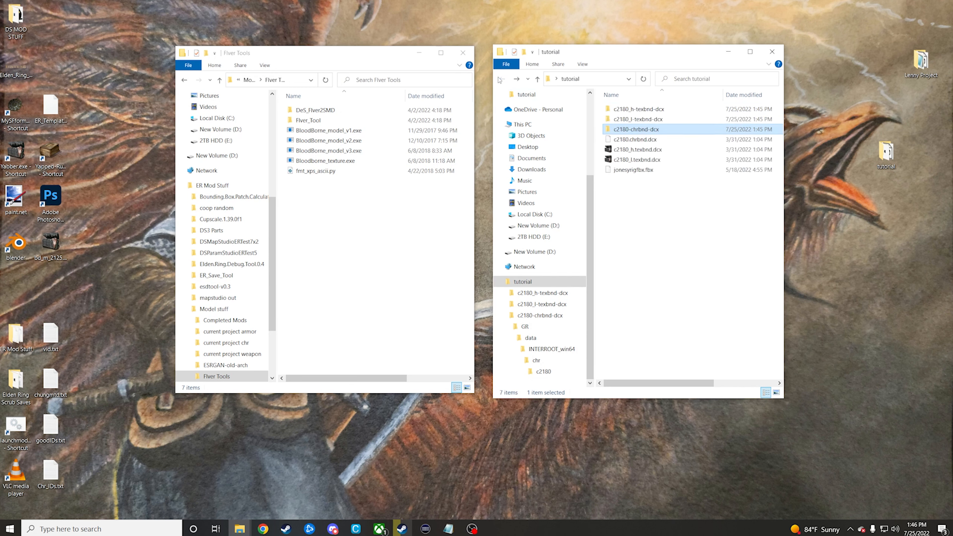
{"action": "right_click", "coordinate": [654, 218]}
{"action": "left_click", "coordinate": [672, 286]}
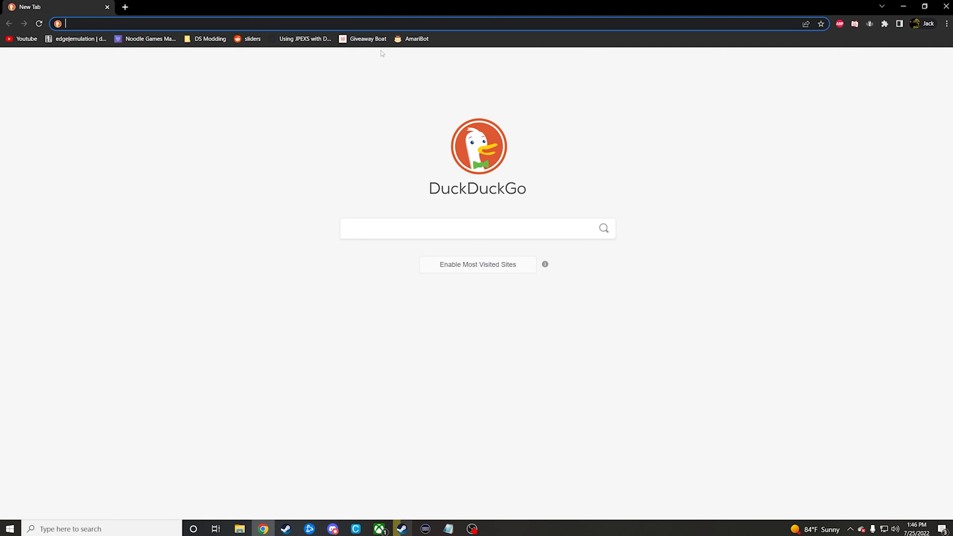
Step: Switch to the browser, search Sketchfab for downloadable "rigged" models and look through the results
{"action": "type", "text": "sketchfab.com/search"}
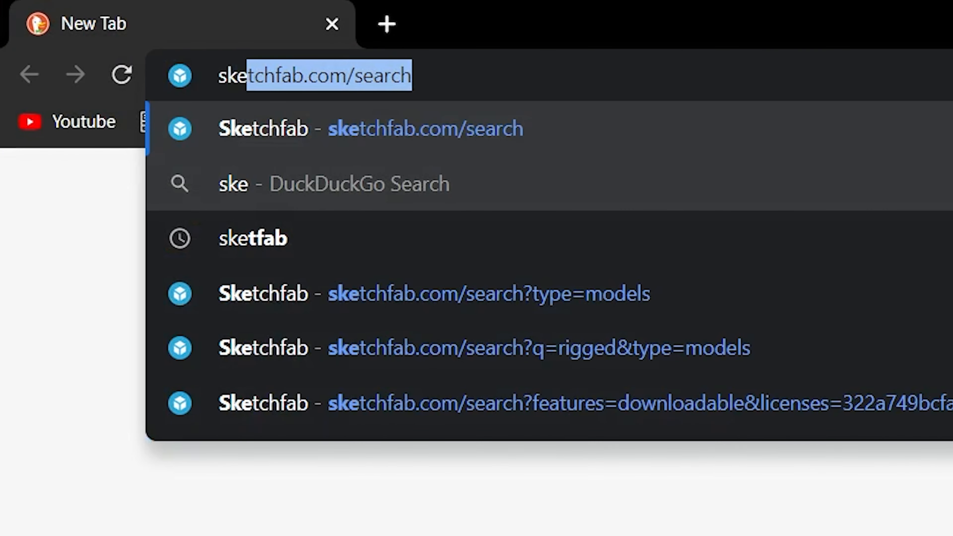
{"action": "key", "text": "Return"}
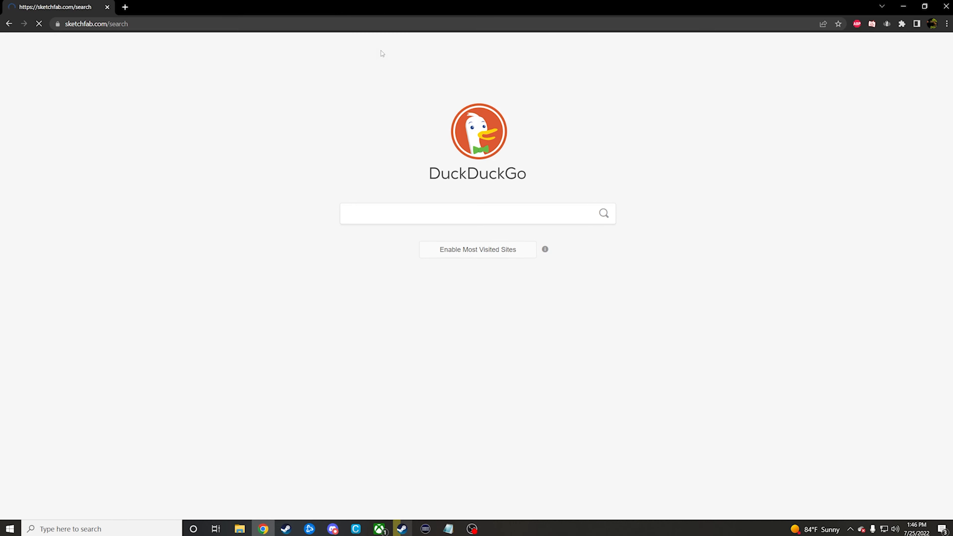
{"action": "type", "text": "rigged"}
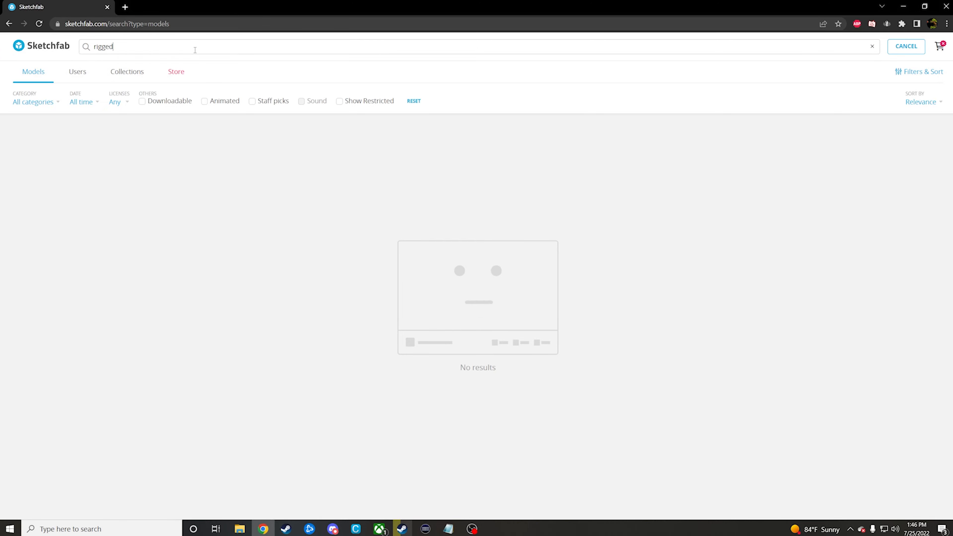
{"action": "key", "text": "Return"}
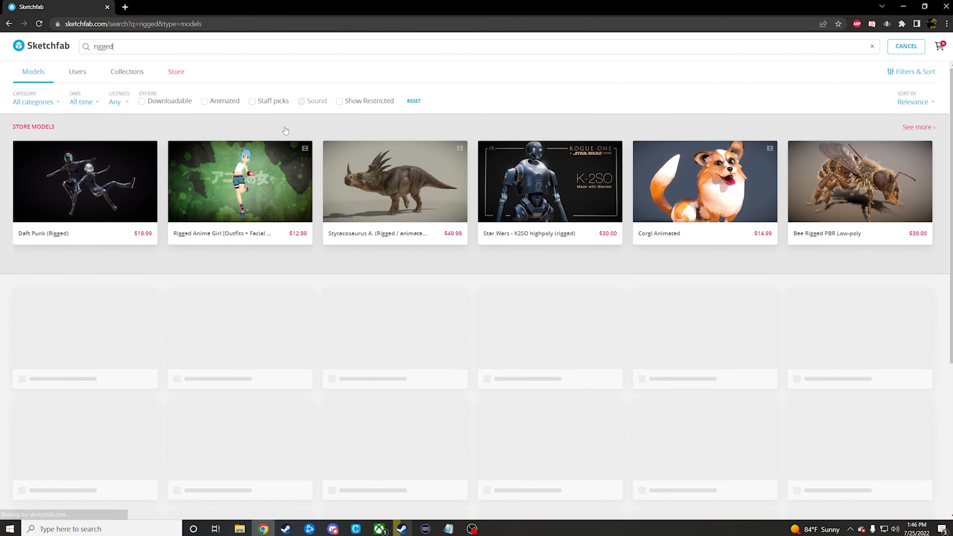
{"action": "scroll", "coordinate": [334, 192], "scroll_direction": "down", "scroll_amount": 15}
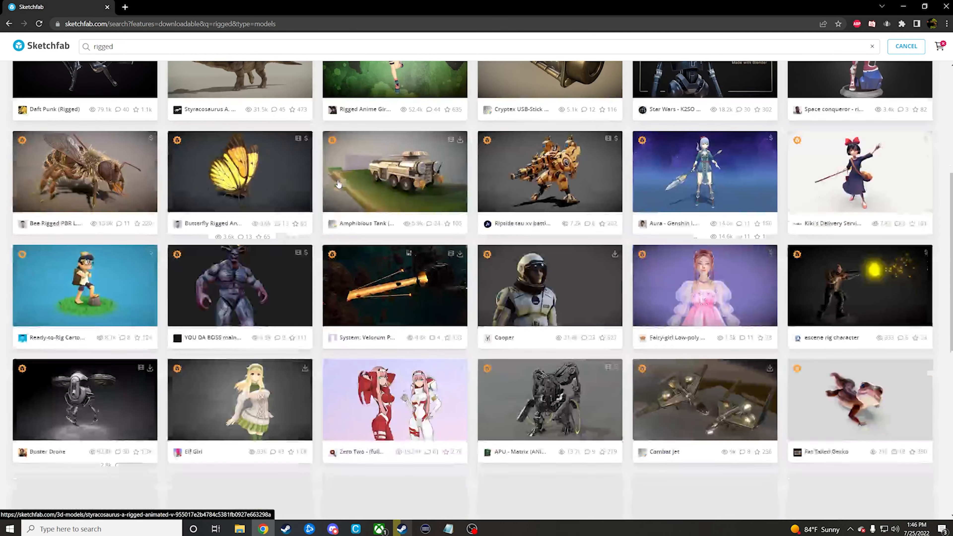
{"action": "scroll", "coordinate": [334, 192], "scroll_direction": "down", "scroll_amount": 15}
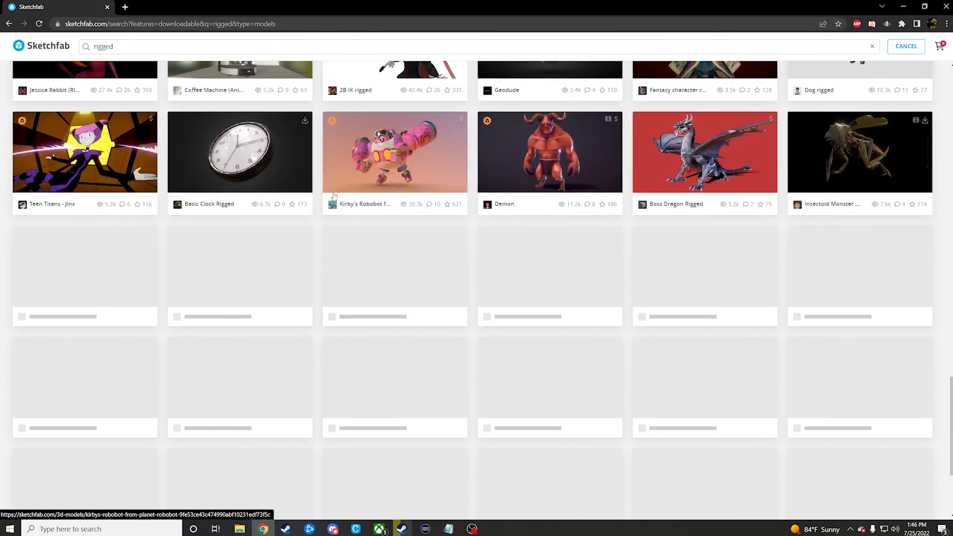
{"action": "scroll", "coordinate": [336, 196], "scroll_direction": "down", "scroll_amount": 15}
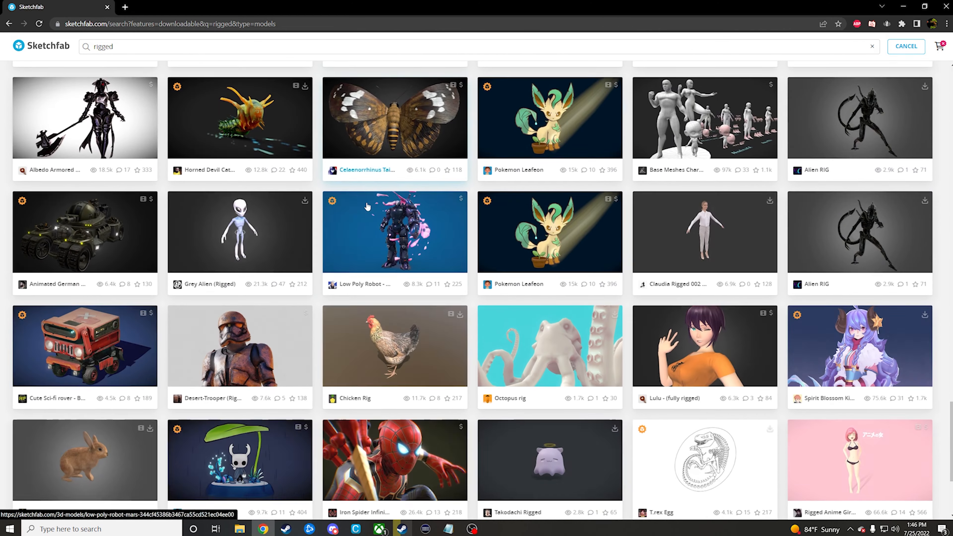
{"action": "scroll", "coordinate": [367, 205], "scroll_direction": "down", "scroll_amount": 5}
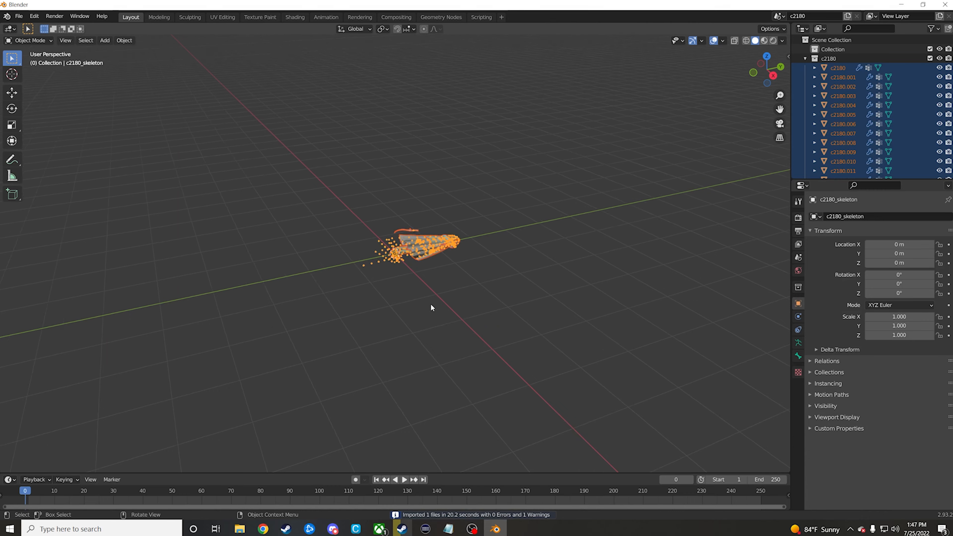
Step: In Blender, deselect the imported c2180 model, enlarge the outliner and hide the c2180_skeleton armature
{"action": "left_click", "coordinate": [528, 287]}
{"action": "middle_click_drag", "start_coordinate": [528, 288], "coordinate": [429, 169]}
{"action": "scroll", "coordinate": [860, 131], "scroll_direction": "down", "scroll_amount": 7}
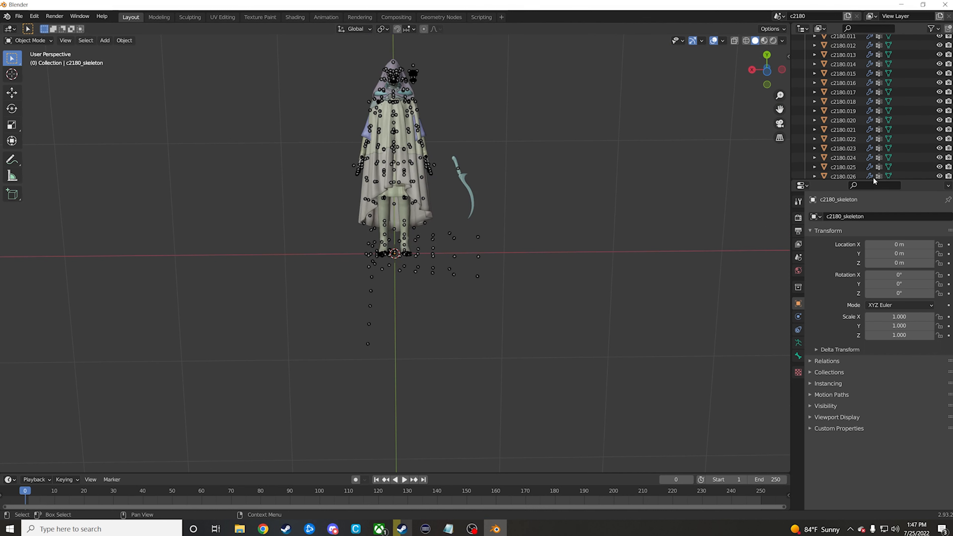
{"action": "left_click_drag", "start_coordinate": [871, 181], "coordinate": [871, 247]}
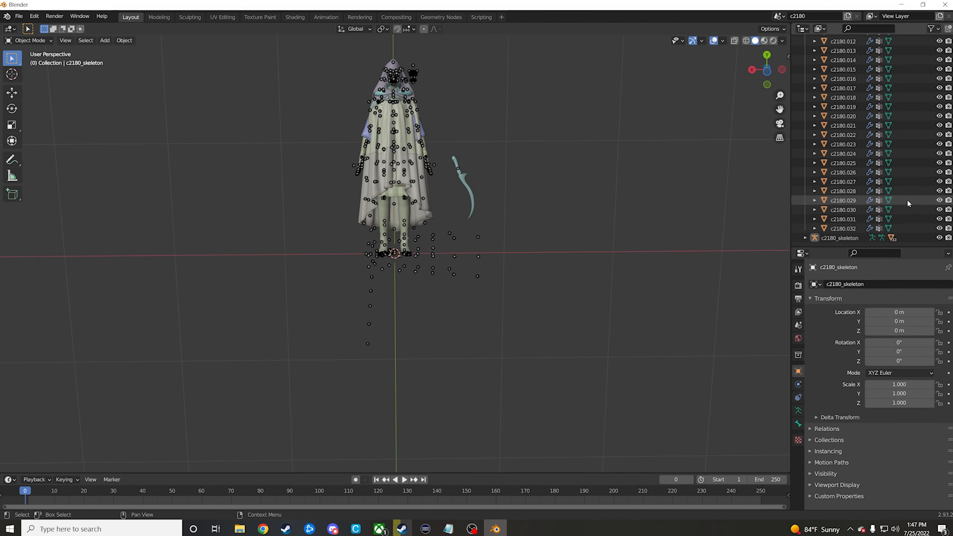
{"action": "scroll", "coordinate": [933, 241], "scroll_direction": "down", "scroll_amount": 4}
{"action": "left_click", "coordinate": [939, 238]}
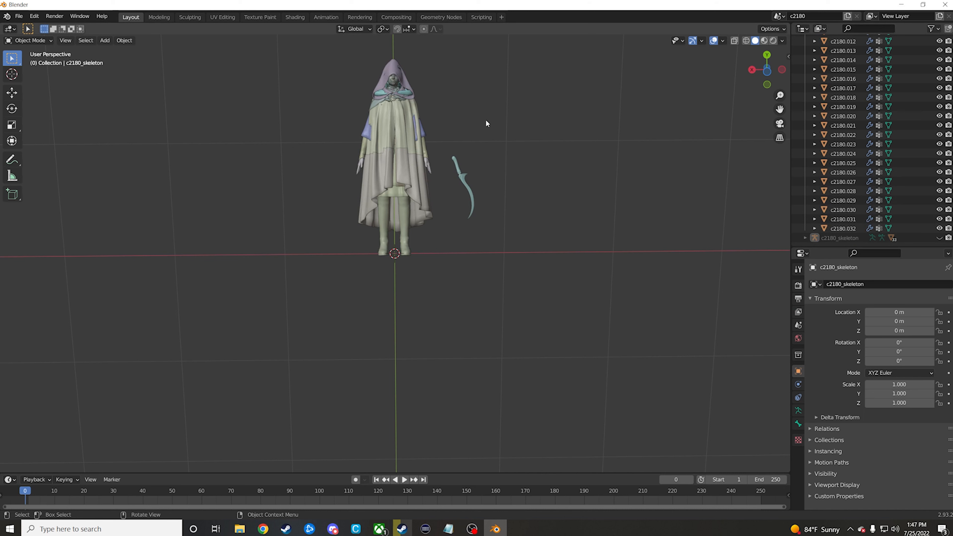
Step: Delete the hood, the shoulder wrap and the upper cloak meshes from the c2180 character
{"action": "middle_click_drag", "start_coordinate": [509, 120], "coordinate": [494, 191], "text": "shift"}
{"action": "scroll", "coordinate": [500, 174], "scroll_direction": "up", "scroll_amount": 2}
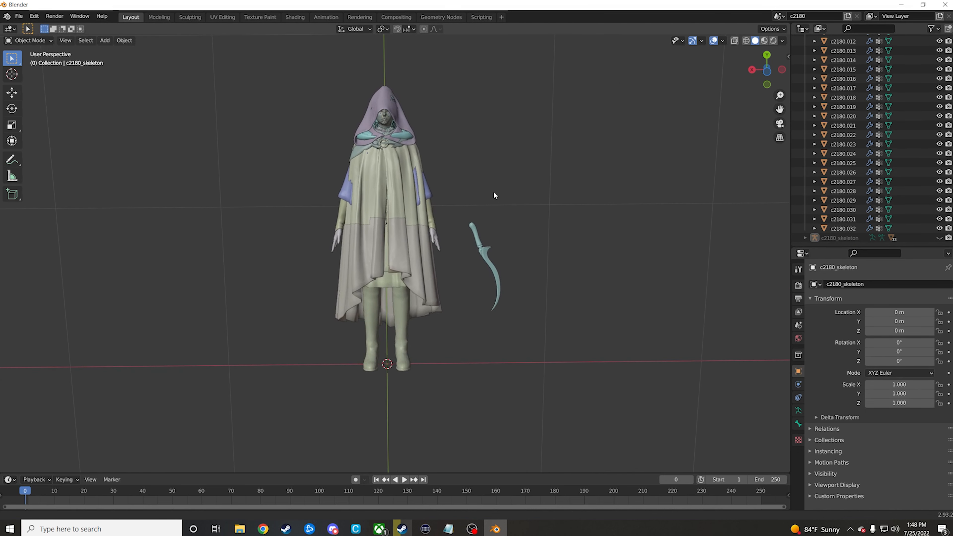
{"action": "left_click", "coordinate": [384, 104]}
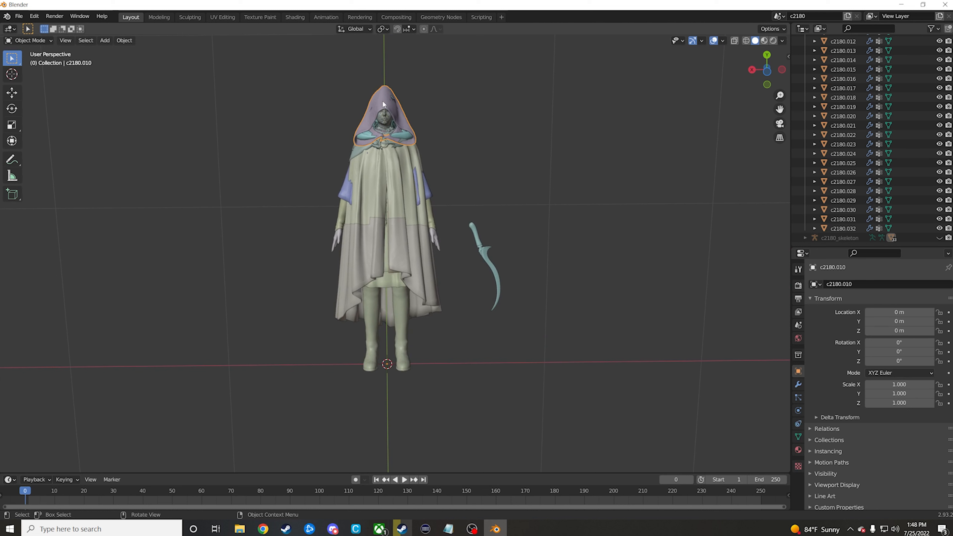
{"action": "key", "text": "Delete"}
{"action": "left_click", "coordinate": [399, 141]}
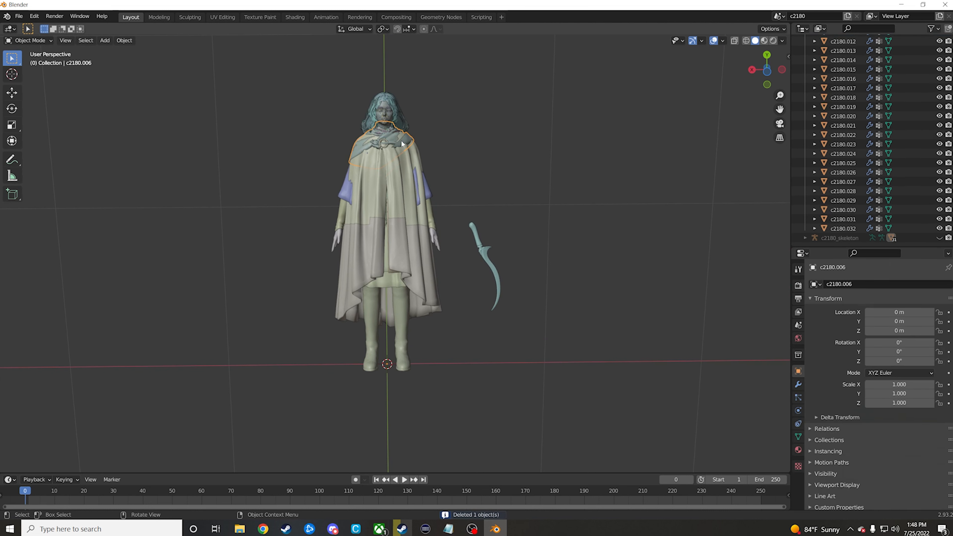
{"action": "key", "text": "Delete"}
{"action": "left_click", "coordinate": [375, 143]}
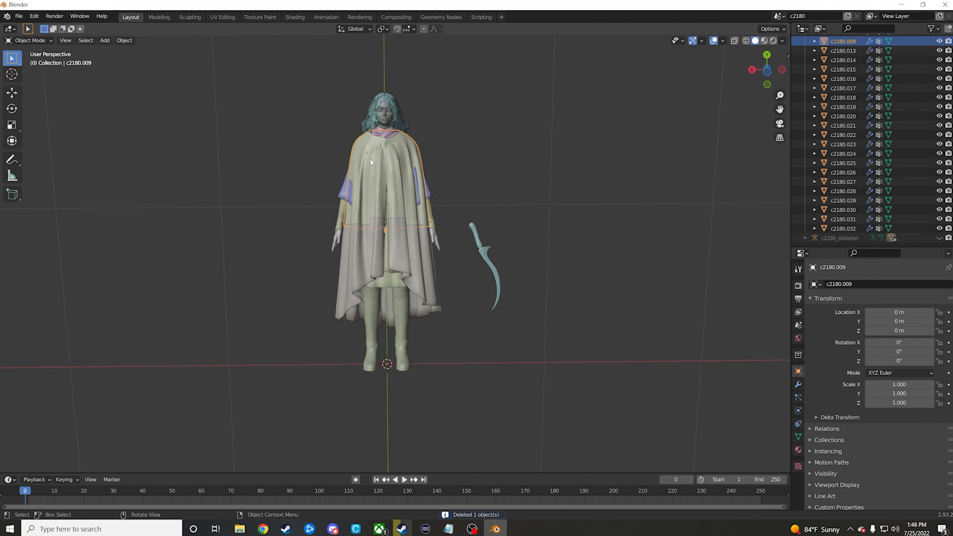
{"action": "key", "text": "Delete"}
Step: Delete the remaining lower cloak meshes and the curved dagger beside the character
{"action": "left_click", "coordinate": [358, 239]}
{"action": "key", "text": "Delete"}
{"action": "left_click", "coordinate": [385, 266]}
{"action": "key", "text": "Delete"}
{"action": "left_click", "coordinate": [476, 239]}
{"action": "key", "text": "Delete"}
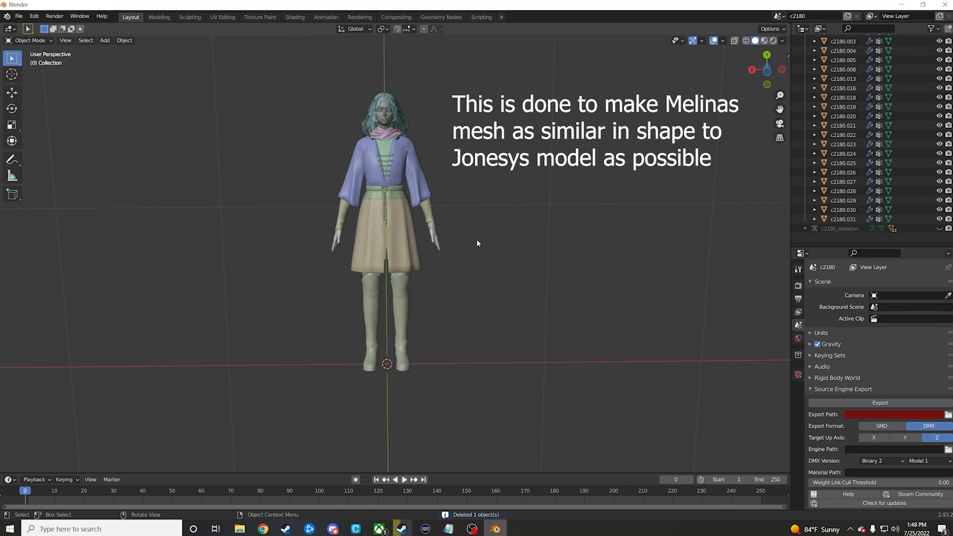
Step: Delete the neck scarf and the hair meshes from the c2180 character
{"action": "left_click", "coordinate": [385, 134]}
{"action": "key", "text": "Delete"}
{"action": "left_click", "coordinate": [400, 115]}
{"action": "key", "text": "Delete"}
{"action": "left_click", "coordinate": [398, 114]}
{"action": "key", "text": "Delete"}
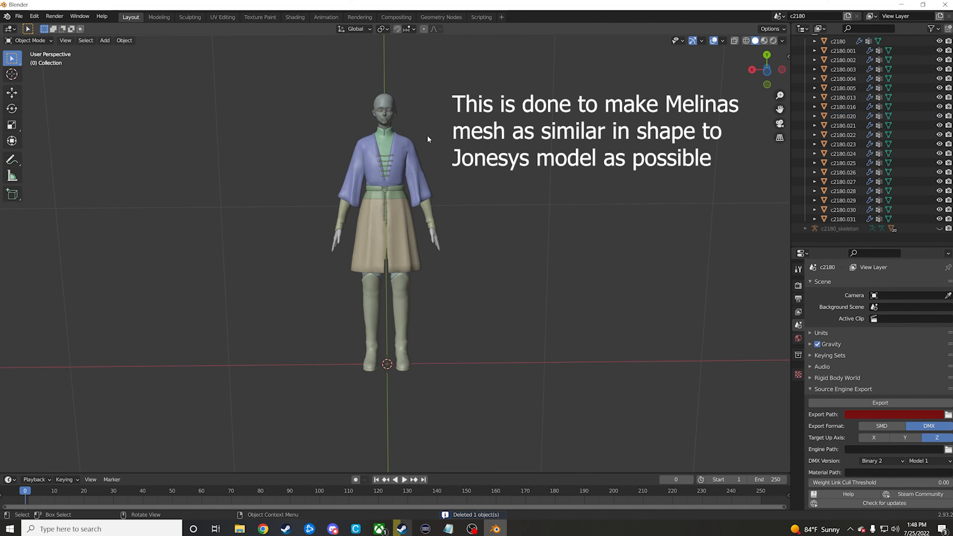
Step: Delete the chest lacing and belt meshes and the forearm detail mesh c2180.001
{"action": "left_click", "coordinate": [385, 174]}
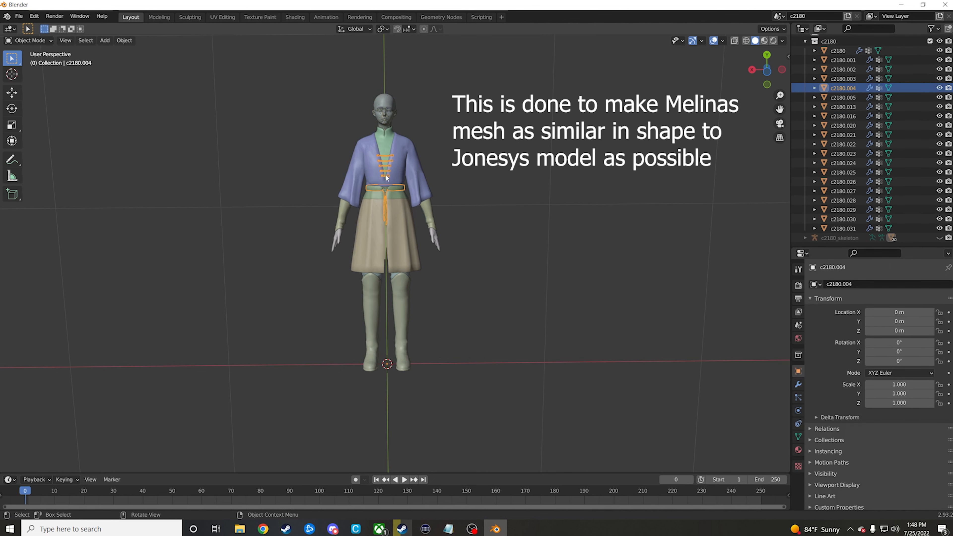
{"action": "key", "text": "Delete"}
{"action": "left_click", "coordinate": [388, 192]}
{"action": "key", "text": "Delete"}
{"action": "left_click", "coordinate": [390, 192]}
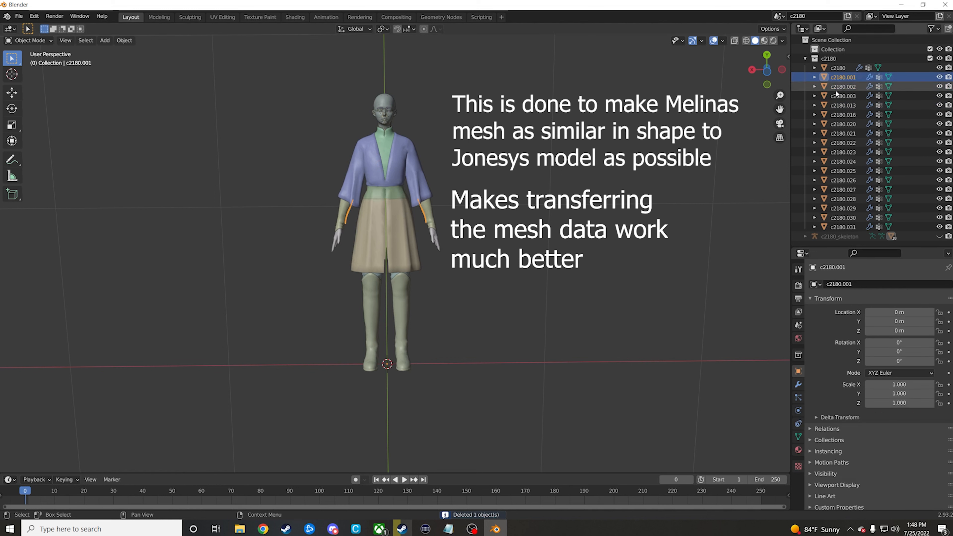
{"action": "left_click", "coordinate": [839, 78]}
{"action": "key", "text": "Delete"}
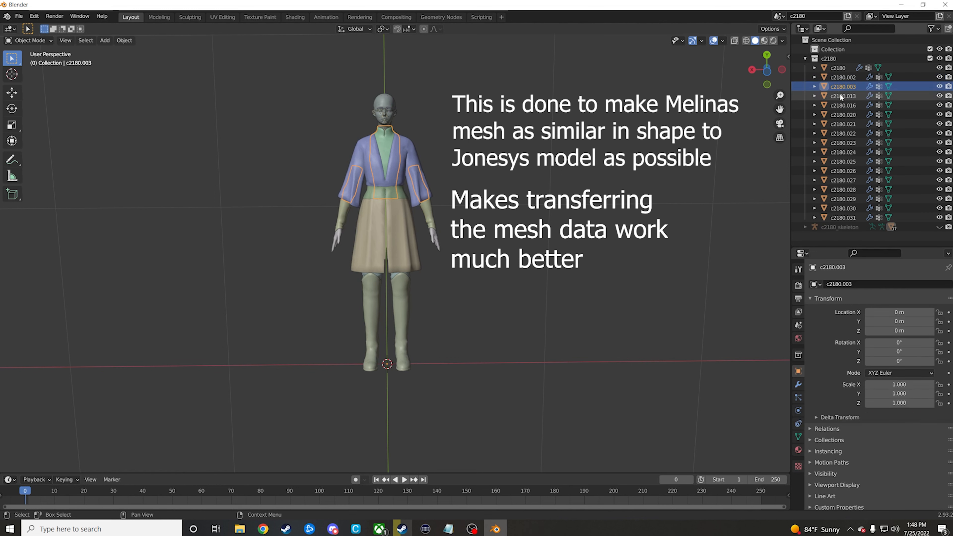
Step: Go through the remaining c2180 meshes one by one and delete c2180.022
{"action": "left_click", "coordinate": [840, 105]}
{"action": "left_click", "coordinate": [841, 115]}
{"action": "left_click", "coordinate": [841, 125]}
{"action": "left_click", "coordinate": [841, 134]}
{"action": "key", "text": "Delete"}
Step: Delete the meshes c2180.025 through c2180.029 and c2180.031
{"action": "left_click", "coordinate": [841, 143]}
{"action": "left_click", "coordinate": [840, 151]}
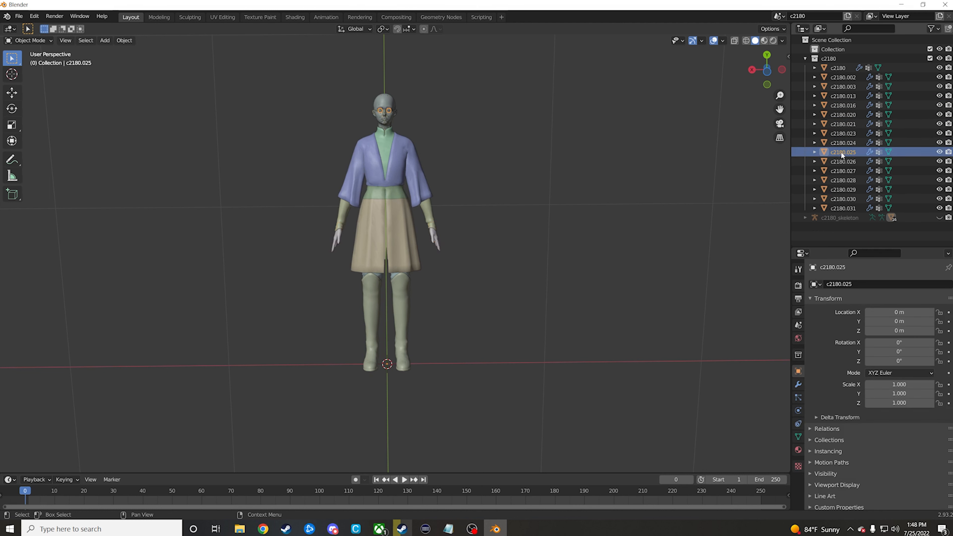
{"action": "key", "text": "Delete"}
{"action": "left_click", "coordinate": [840, 151]}
{"action": "key", "text": "Delete"}
{"action": "left_click", "coordinate": [840, 151]}
{"action": "key", "text": "Delete"}
{"action": "left_click", "coordinate": [840, 151]}
{"action": "key", "text": "Delete"}
{"action": "left_click", "coordinate": [840, 151]}
{"action": "key", "text": "Delete"}
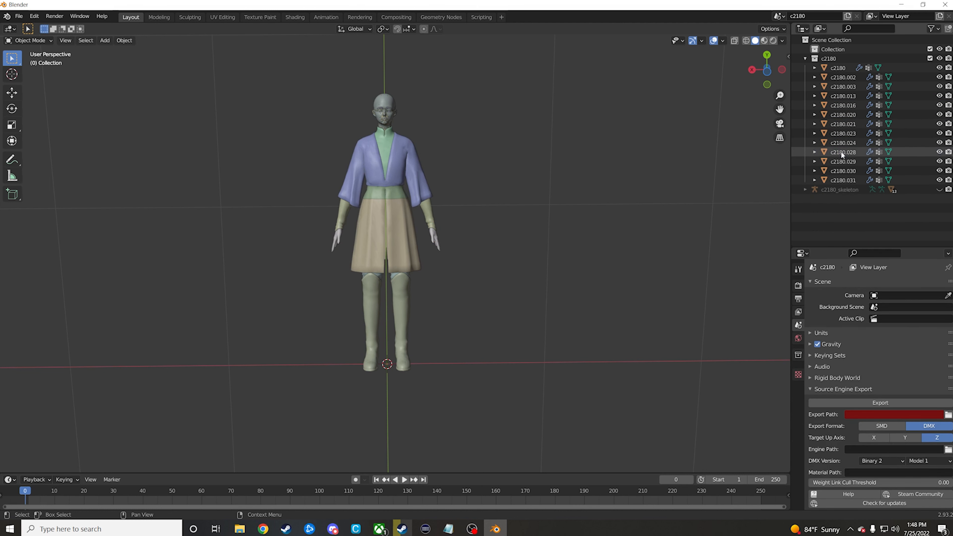
{"action": "left_click", "coordinate": [840, 151]}
{"action": "left_click", "coordinate": [842, 160]}
{"action": "key", "text": "Delete"}
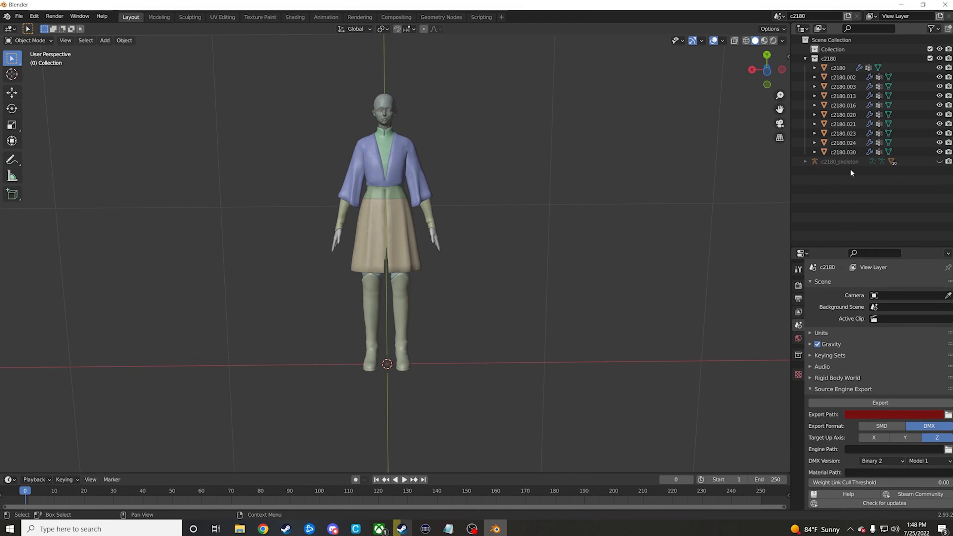
Step: Select all remaining c2180 meshes and join them into the single object c2180
{"action": "left_click", "coordinate": [836, 77]}
{"action": "left_click", "coordinate": [800, 68]}
{"action": "left_click_drag", "start_coordinate": [801, 68], "coordinate": [850, 155]}
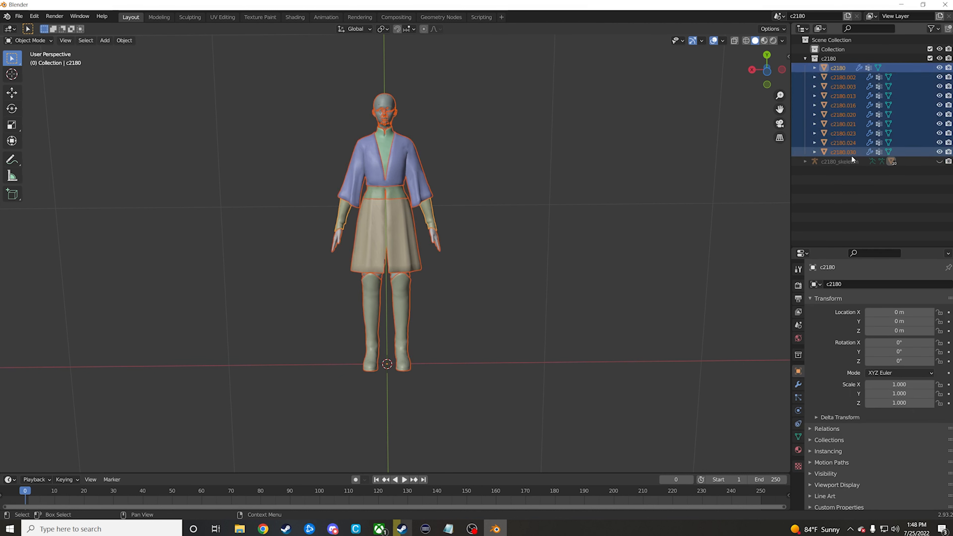
{"action": "left_click", "coordinate": [120, 41]}
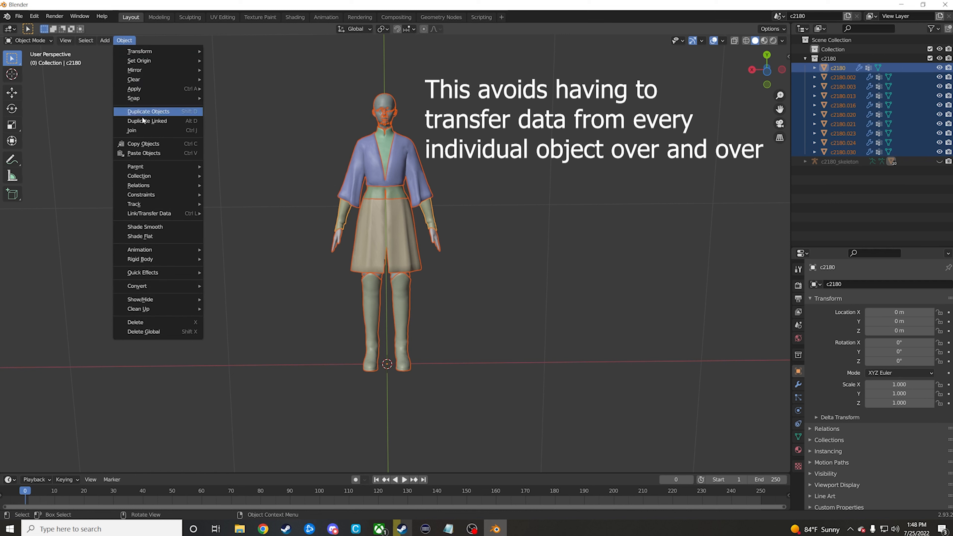
{"action": "left_click", "coordinate": [141, 129]}
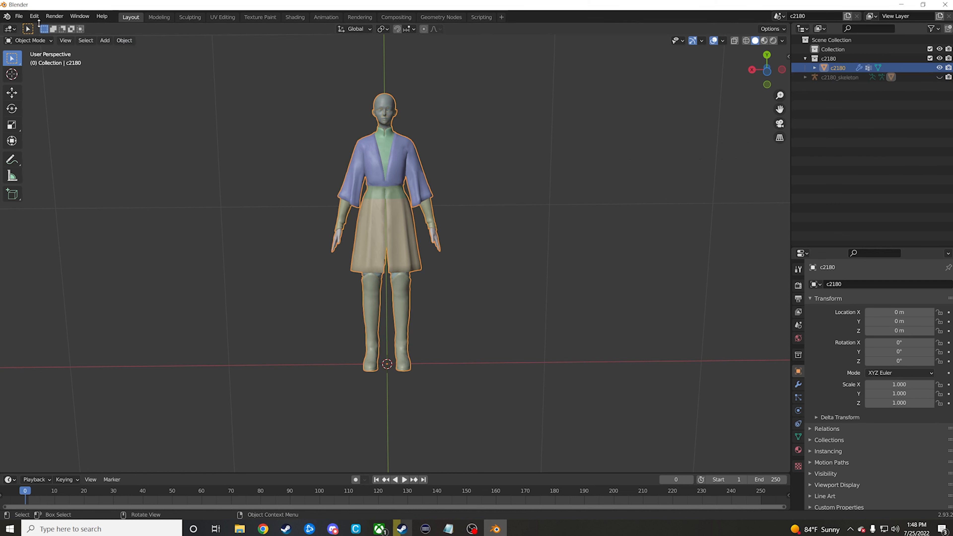
Step: Import the Jonesy rig FBX file from the tutorial folder on the Desktop with the default import settings
{"action": "left_click", "coordinate": [25, 17]}
{"action": "mouse_move", "coordinate": [37, 142]}
{"action": "left_click", "coordinate": [154, 199]}
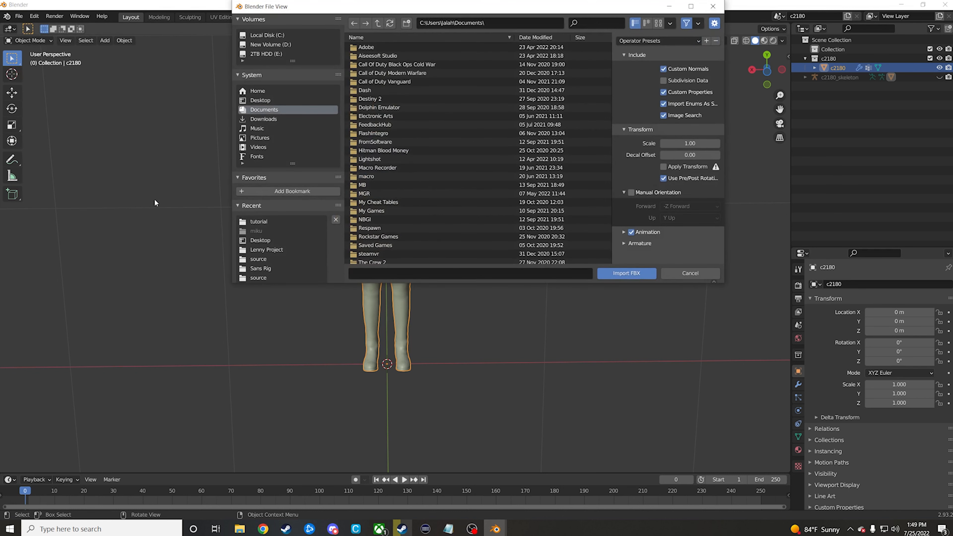
{"action": "left_click", "coordinate": [265, 100]}
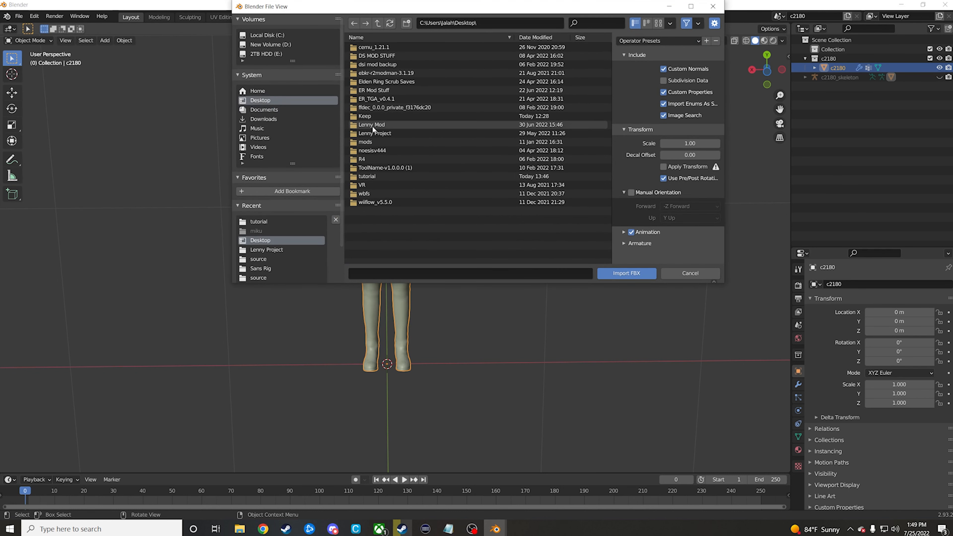
{"action": "left_click", "coordinate": [378, 175]}
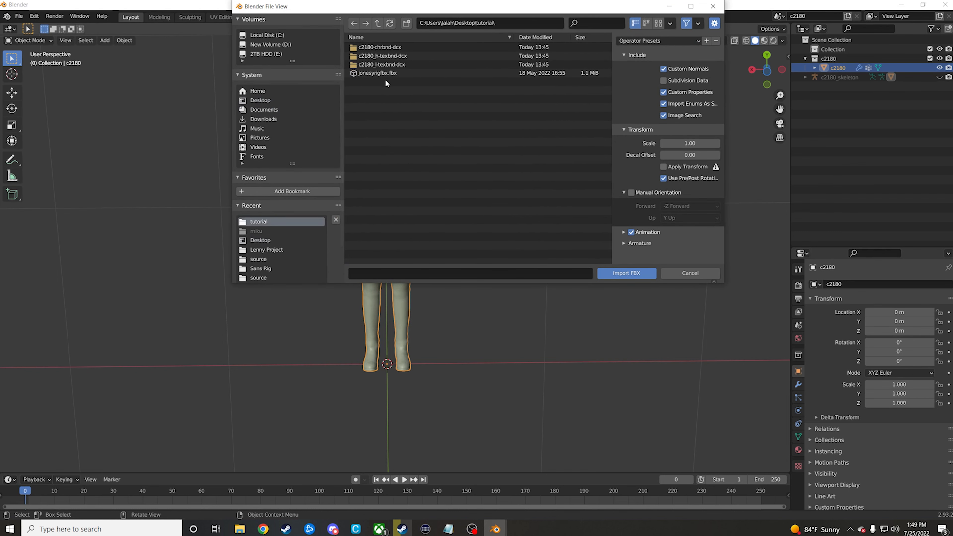
{"action": "left_click", "coordinate": [387, 73]}
{"action": "left_click", "coordinate": [626, 274]}
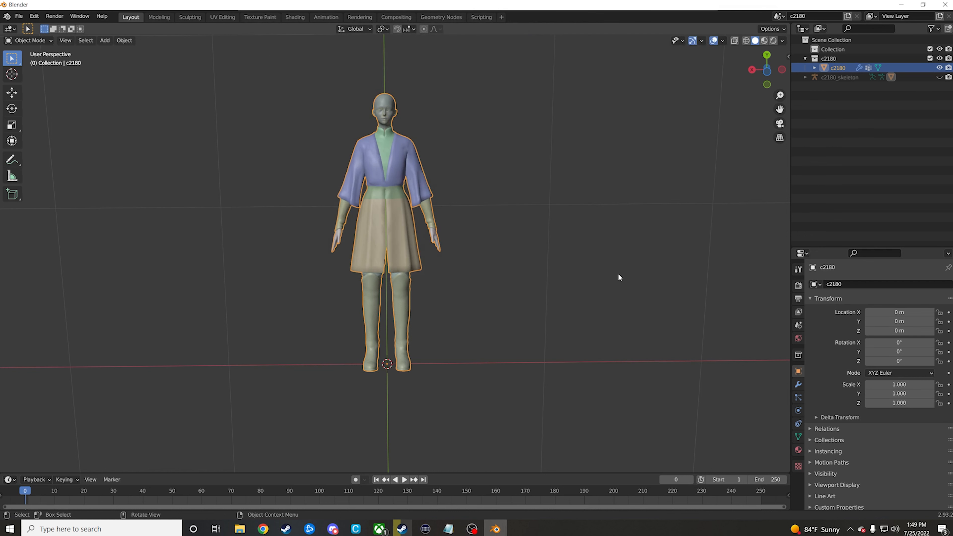
Step: Move the imported SK_M_Med_Soldier_04 armature along X to about 0.019 m and scale it down to about 0.010
{"action": "scroll", "coordinate": [515, 246], "scroll_direction": "down", "scroll_amount": 8}
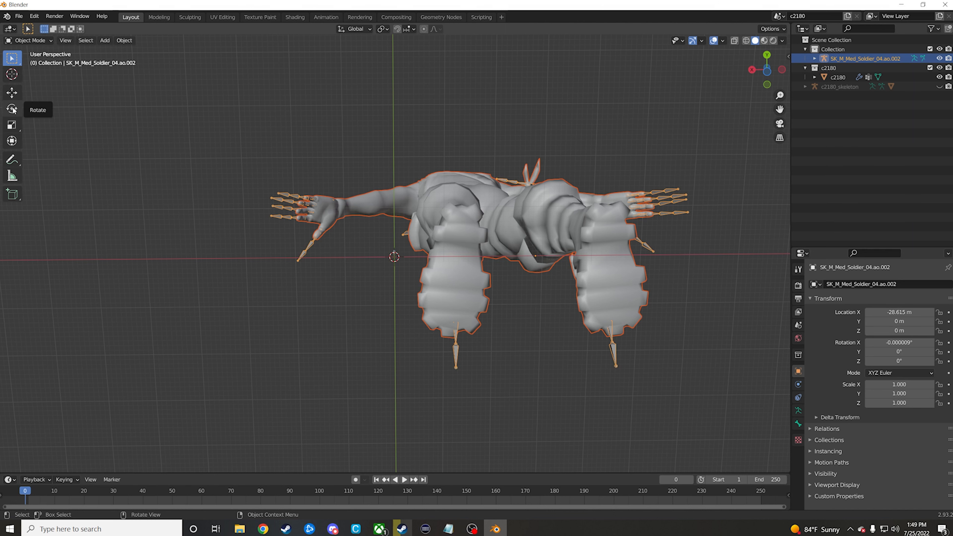
{"action": "left_click", "coordinate": [11, 92]}
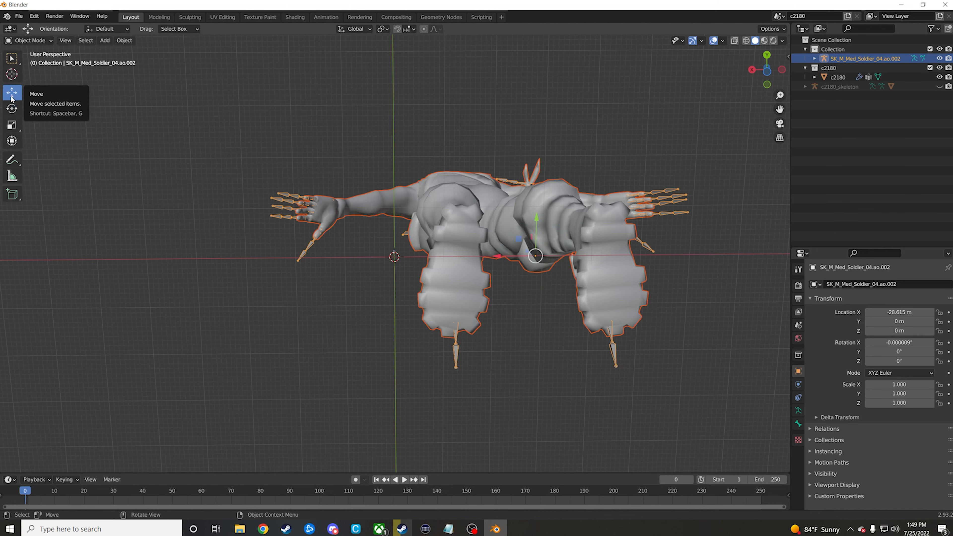
{"action": "left_click_drag", "start_coordinate": [512, 256], "coordinate": [372, 256]}
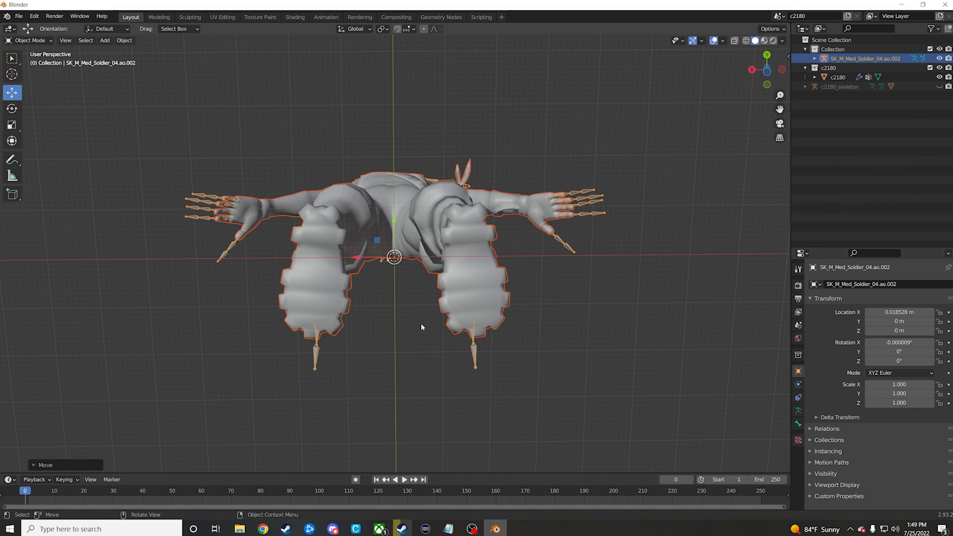
{"action": "left_click", "coordinate": [12, 126]}
{"action": "left_click_drag", "start_coordinate": [423, 287], "coordinate": [396, 259]}
{"action": "scroll", "coordinate": [423, 292], "scroll_direction": "up", "scroll_amount": 6}
{"action": "scroll", "coordinate": [423, 292], "scroll_direction": "up", "scroll_amount": 5}
{"action": "left_click_drag", "start_coordinate": [424, 312], "coordinate": [397, 291]}
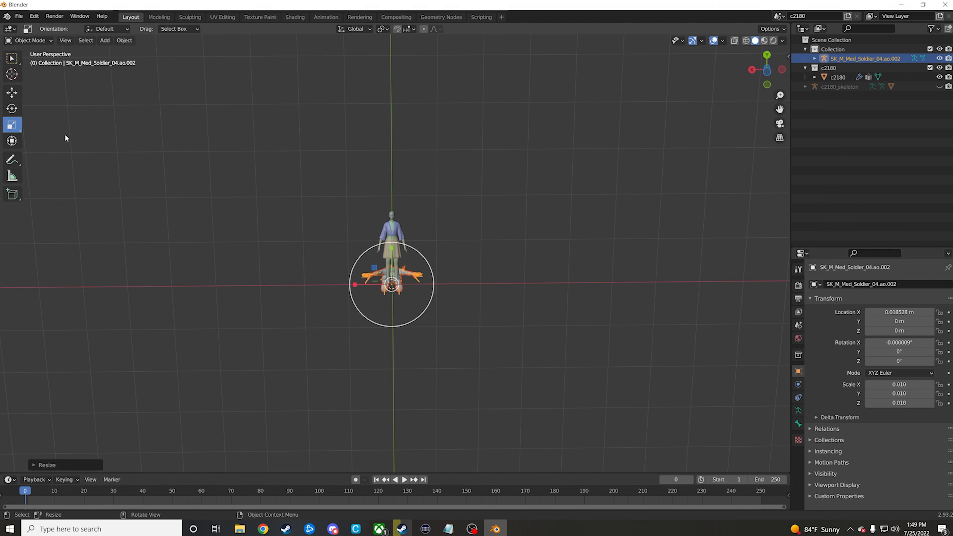
Step: Set the soldier armature's rotation to 90° on X and 180° on Z
{"action": "left_click", "coordinate": [11, 109]}
{"action": "left_click", "coordinate": [789, 56]}
{"action": "left_click", "coordinate": [727, 113]}
{"action": "type", "text": "90"}
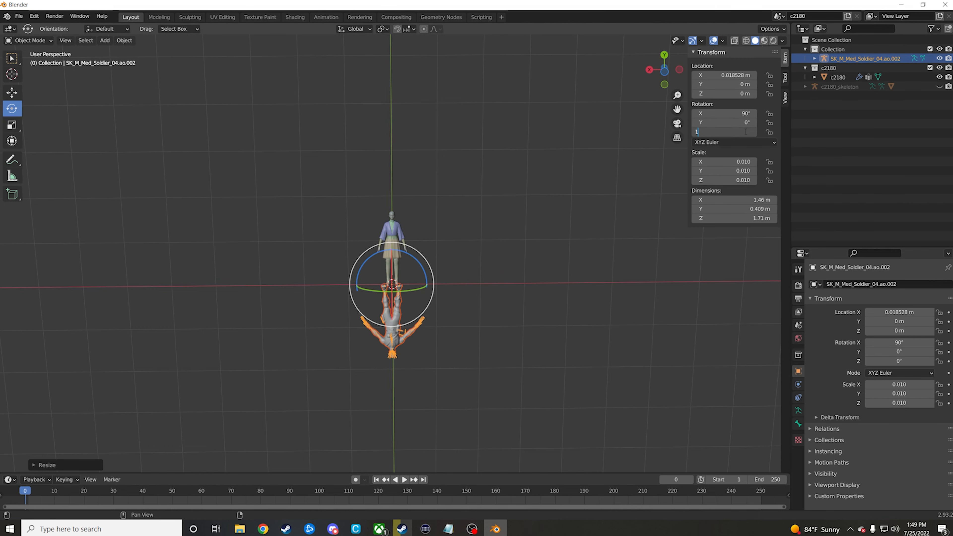
{"action": "left_click", "coordinate": [727, 132]}
{"action": "type", "text": "180"}
Step: Scale the soldier armature to a Z dimension of about 1.66 m and shift it along X to about -0.001 m, over the c2180 mesh
{"action": "scroll", "coordinate": [500, 267], "scroll_direction": "up", "scroll_amount": 8}
{"action": "left_click", "coordinate": [12, 125]}
{"action": "left_click_drag", "start_coordinate": [337, 322], "coordinate": [337, 325]}
{"action": "left_click", "coordinate": [12, 93]}
{"action": "left_click_drag", "start_coordinate": [344, 386], "coordinate": [347, 386]}
Step: Expand the soldier armature's hierarchy, select its armature data and enable In Front in its viewport display settings
{"action": "left_click", "coordinate": [815, 59]}
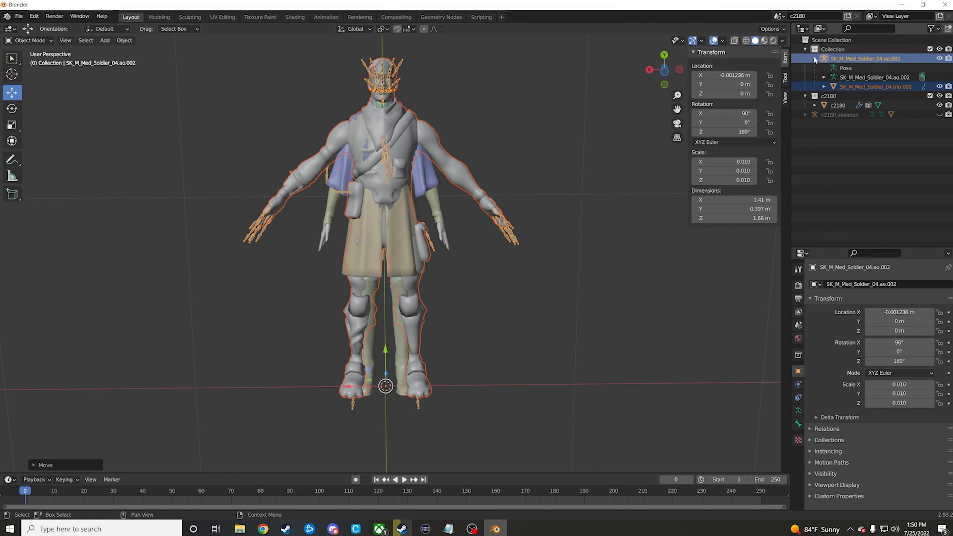
{"action": "left_click", "coordinate": [869, 77]}
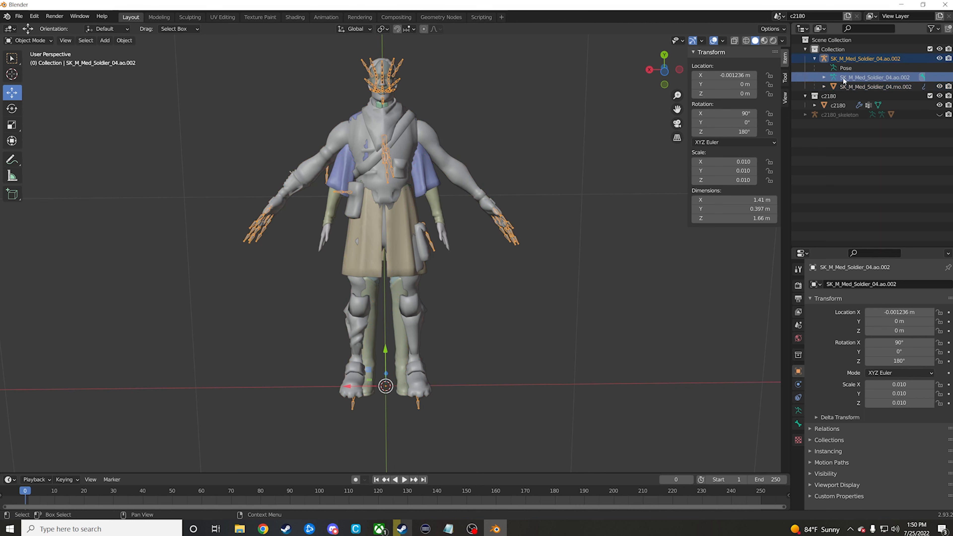
{"action": "left_click", "coordinate": [798, 410]}
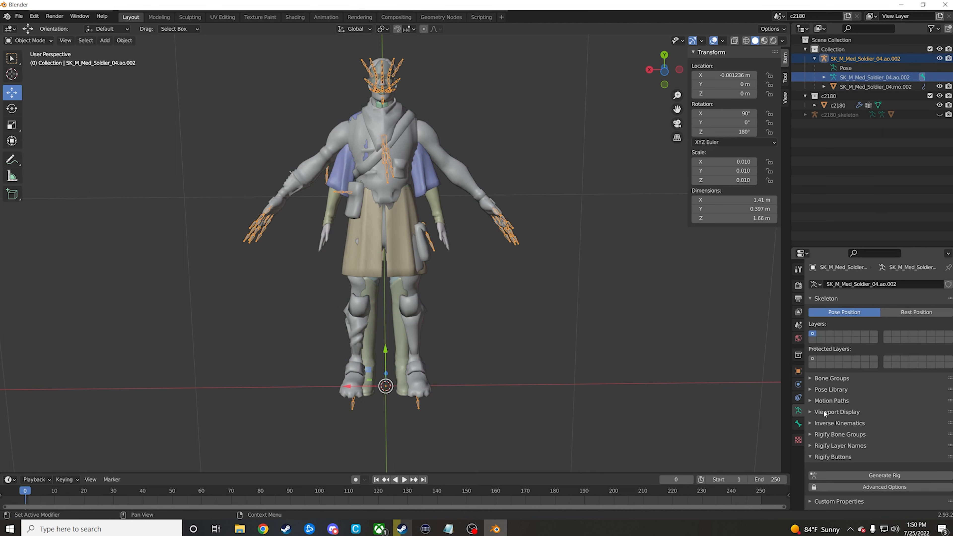
{"action": "left_click", "coordinate": [809, 413]}
{"action": "scroll", "coordinate": [863, 432], "scroll_direction": "down", "scroll_amount": 1}
{"action": "left_click", "coordinate": [869, 453]}
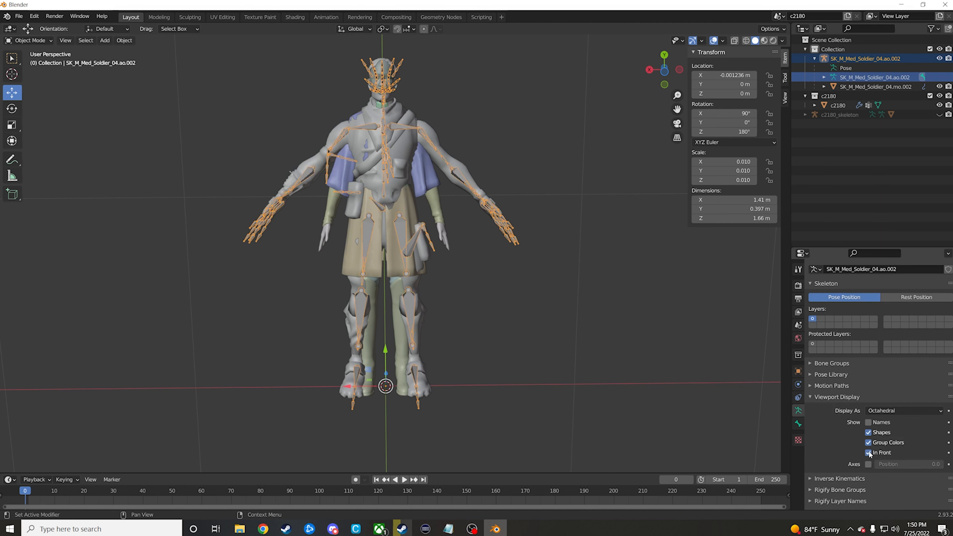
Step: Select only the SK_M_Med_Soldier_04 armature and switch it to Pose Mode
{"action": "left_click", "coordinate": [507, 125]}
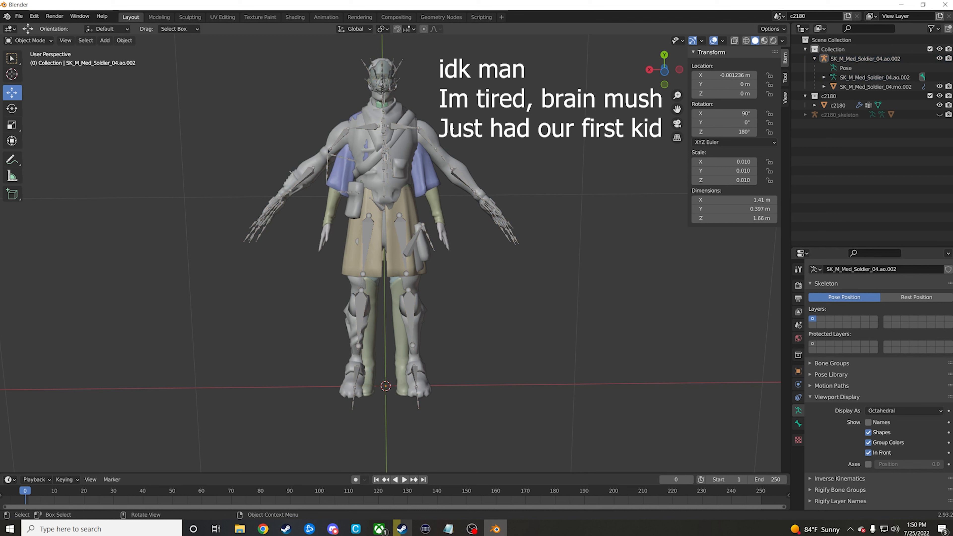
{"action": "left_click_drag", "start_coordinate": [425, 121], "coordinate": [444, 155]}
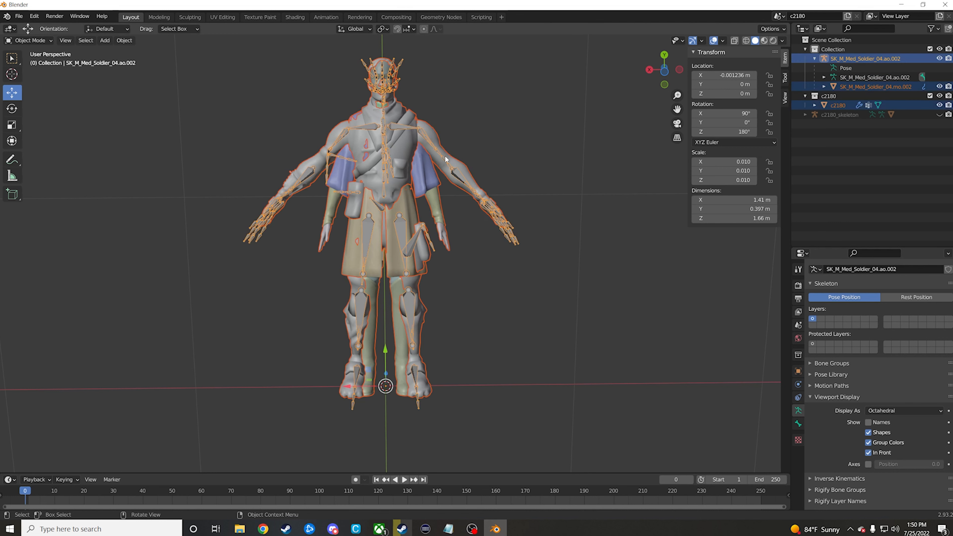
{"action": "left_click", "coordinate": [422, 135]}
{"action": "left_click", "coordinate": [422, 134]}
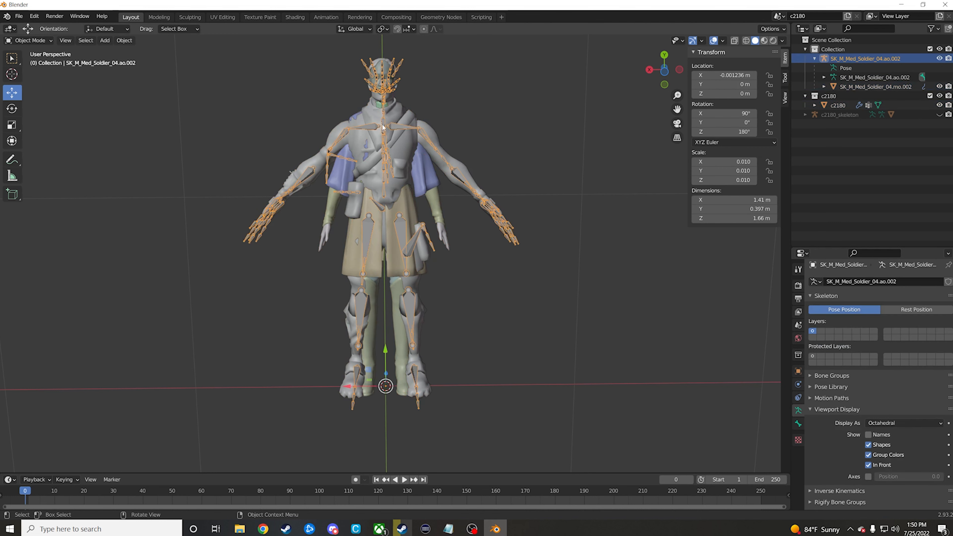
{"action": "left_click", "coordinate": [39, 41]}
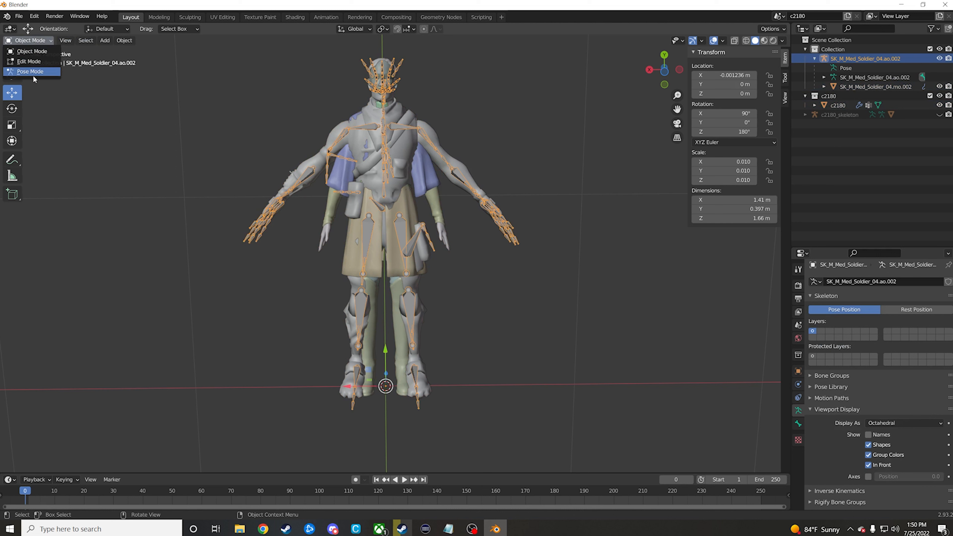
{"action": "left_click", "coordinate": [32, 72]}
Step: Rotate the soldier's left upper arm bone downward to line up with the c2180 mesh's arm
{"action": "left_click", "coordinate": [426, 124]}
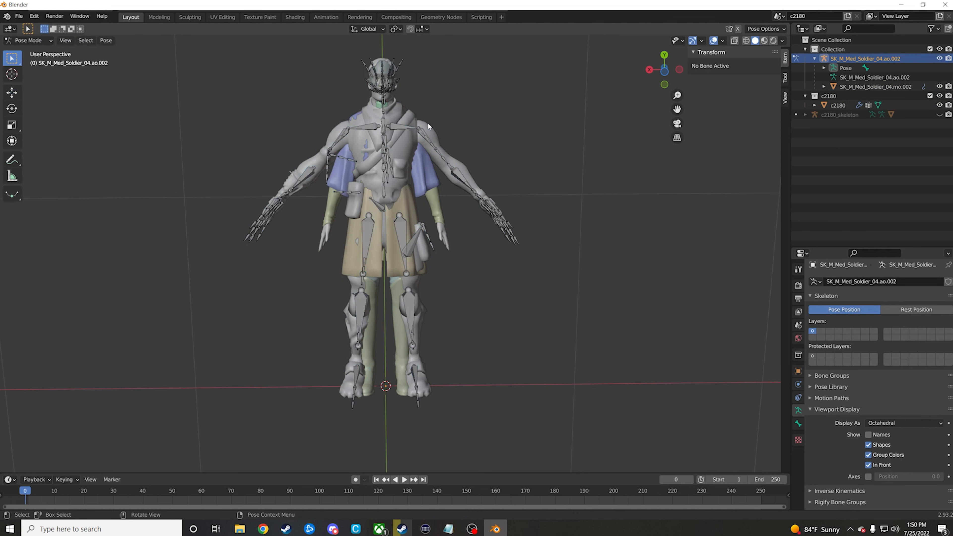
{"action": "left_click_drag", "start_coordinate": [428, 123], "coordinate": [443, 161]}
{"action": "left_click", "coordinate": [12, 109]}
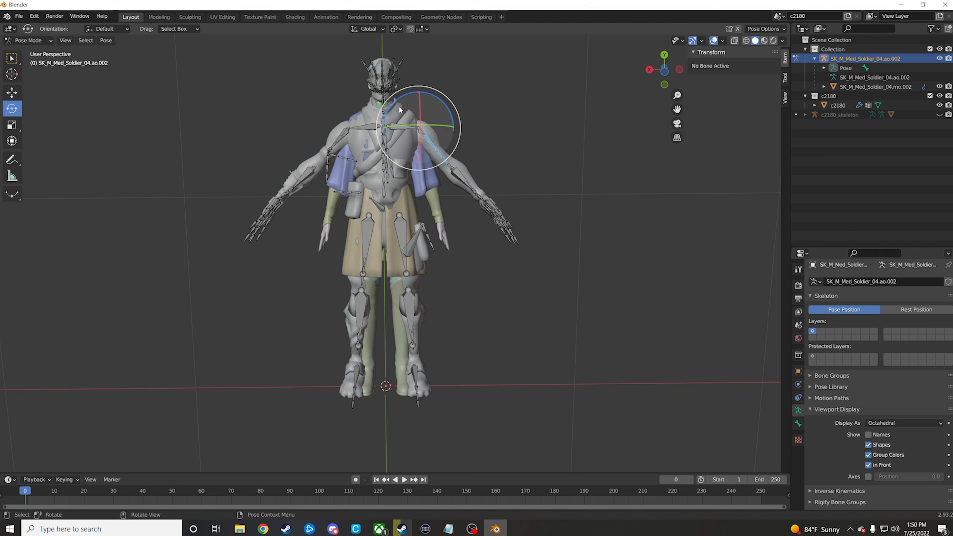
{"action": "left_click_drag", "start_coordinate": [394, 107], "coordinate": [412, 97]}
Step: Turn off In Front for the armature and rotate the left upper arm bone about X to align the arm in side view
{"action": "middle_click_drag", "start_coordinate": [561, 240], "coordinate": [528, 337]}
{"action": "left_click", "coordinate": [868, 464]}
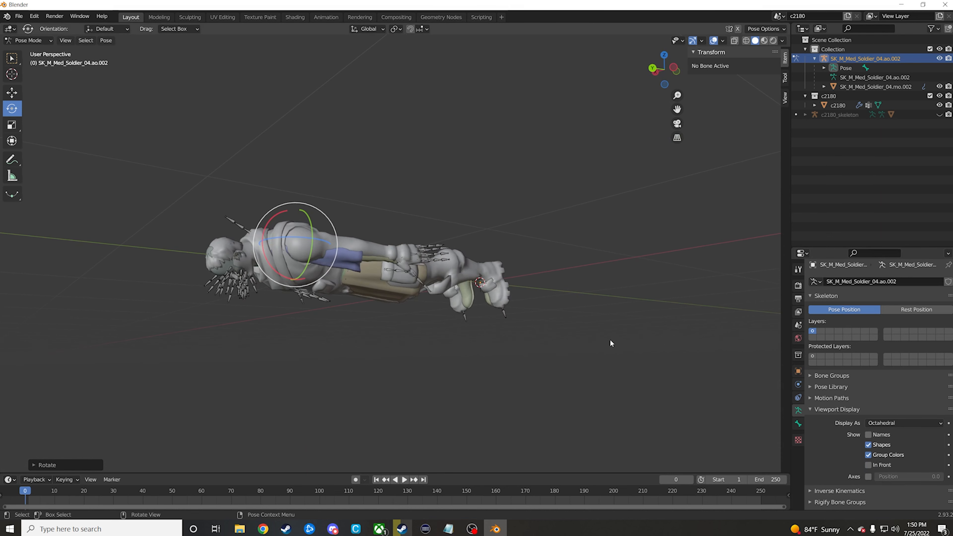
{"action": "mouse_move", "coordinate": [609, 339]}
{"action": "middle_mouse_down"}
{"action": "mouse_move", "coordinate": [591, 354]}
{"action": "mouse_move", "coordinate": [593, 340]}
{"action": "middle_mouse_up"}
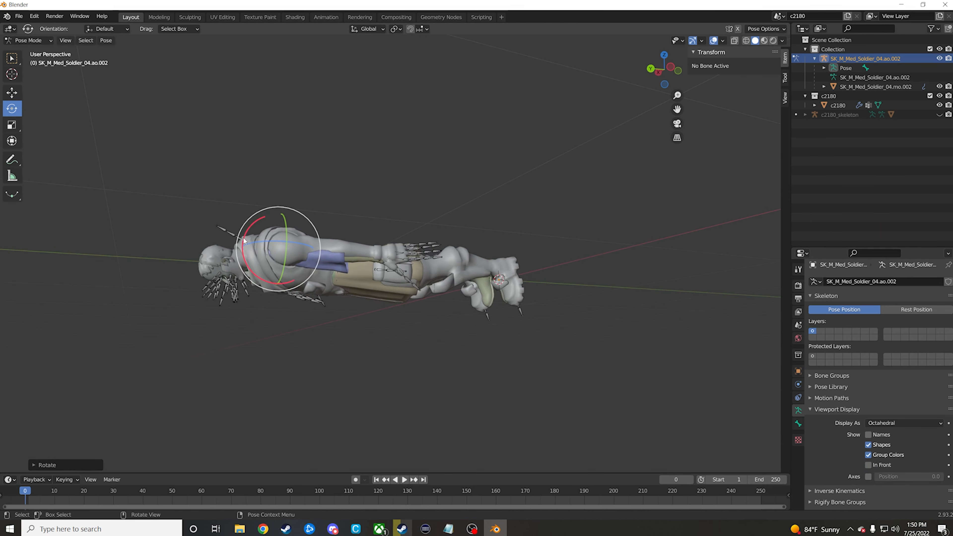
{"action": "mouse_move", "coordinate": [243, 241]}
{"action": "left_mouse_down"}
{"action": "mouse_move", "coordinate": [248, 228]}
{"action": "mouse_move", "coordinate": [248, 236]}
{"action": "left_mouse_up"}
{"action": "middle_click_drag", "start_coordinate": [248, 235], "coordinate": [506, 266]}
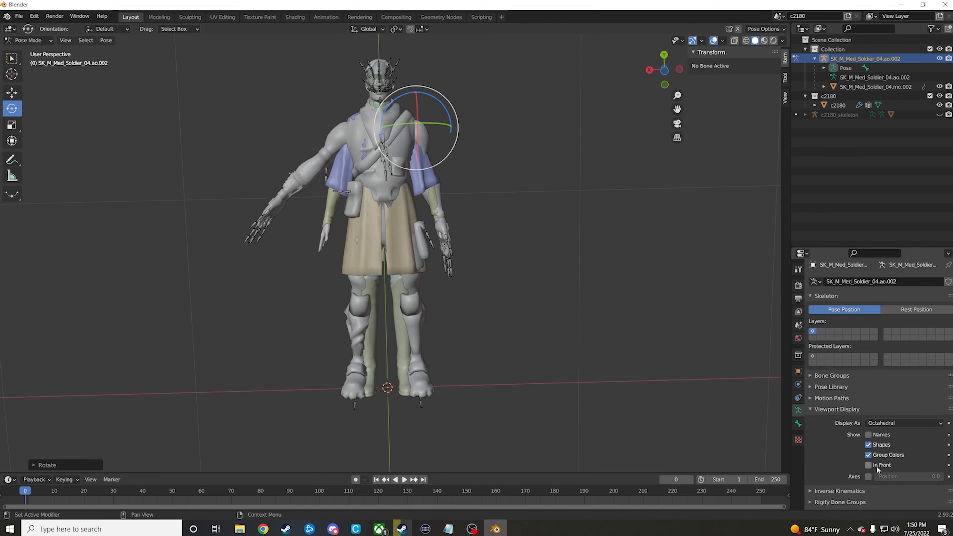
Step: Turn In Front back on and rotate the soldier's right upper arm bone to line up with the c2180 mesh's arm
{"action": "left_click", "coordinate": [868, 465]}
{"action": "left_click", "coordinate": [298, 134]}
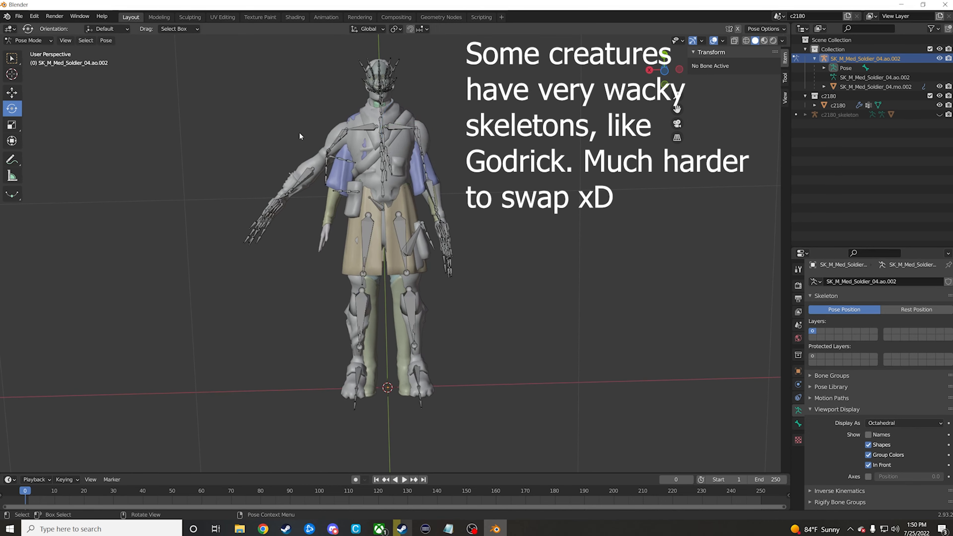
{"action": "left_click", "coordinate": [341, 155]}
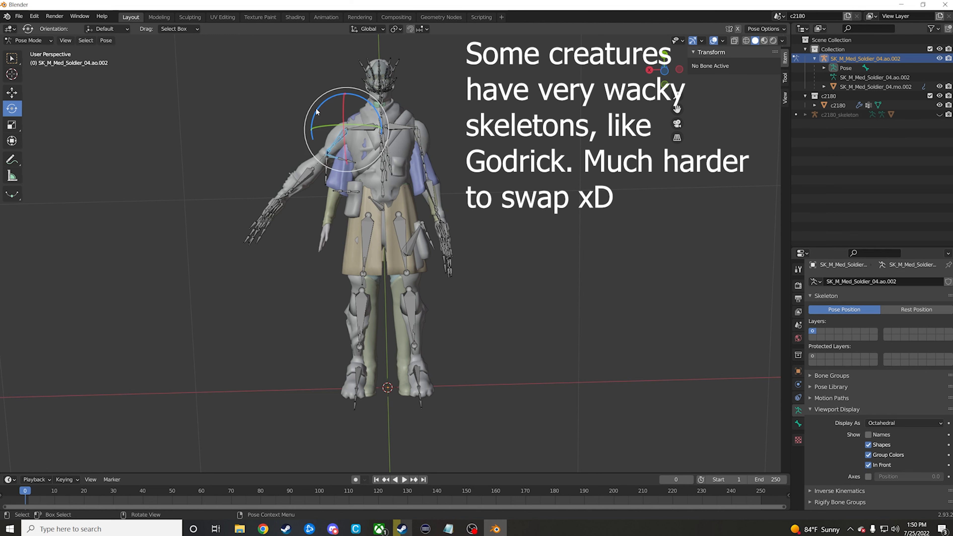
{"action": "left_click_drag", "start_coordinate": [323, 113], "coordinate": [309, 131]}
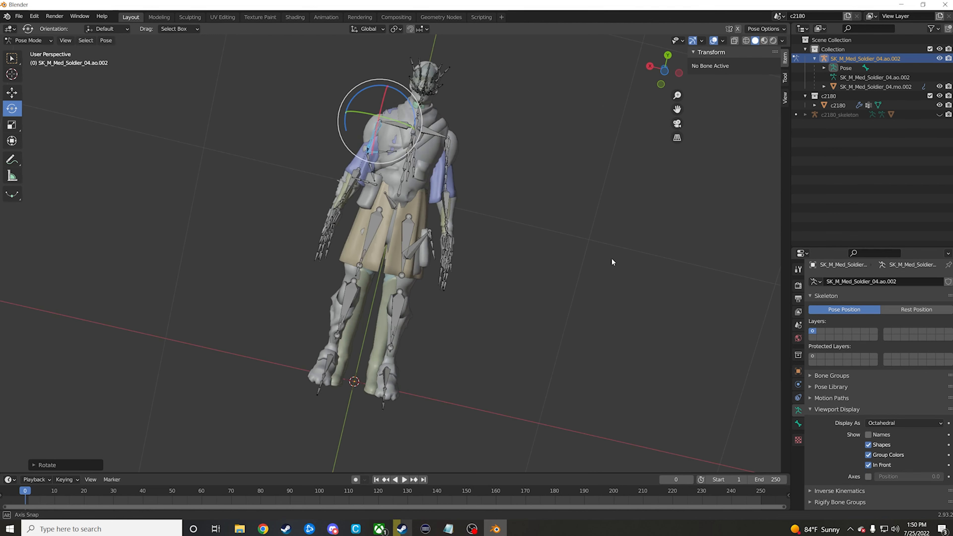
{"action": "middle_click_drag", "start_coordinate": [611, 258], "coordinate": [624, 269]}
{"action": "left_click_drag", "start_coordinate": [299, 271], "coordinate": [302, 262]}
{"action": "middle_click_drag", "start_coordinate": [456, 293], "coordinate": [363, 315]}
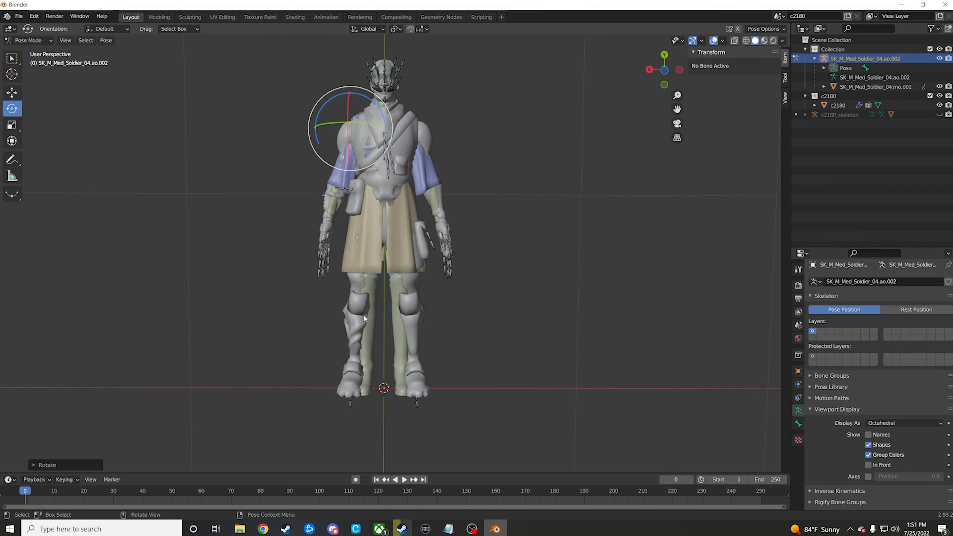
Step: Return to Object Mode and apply the existing Armature modifier on the SK_M_Med_Soldier_04 mesh
{"action": "key", "text": "ctrl+Tab"}
{"action": "left_click", "coordinate": [874, 86]}
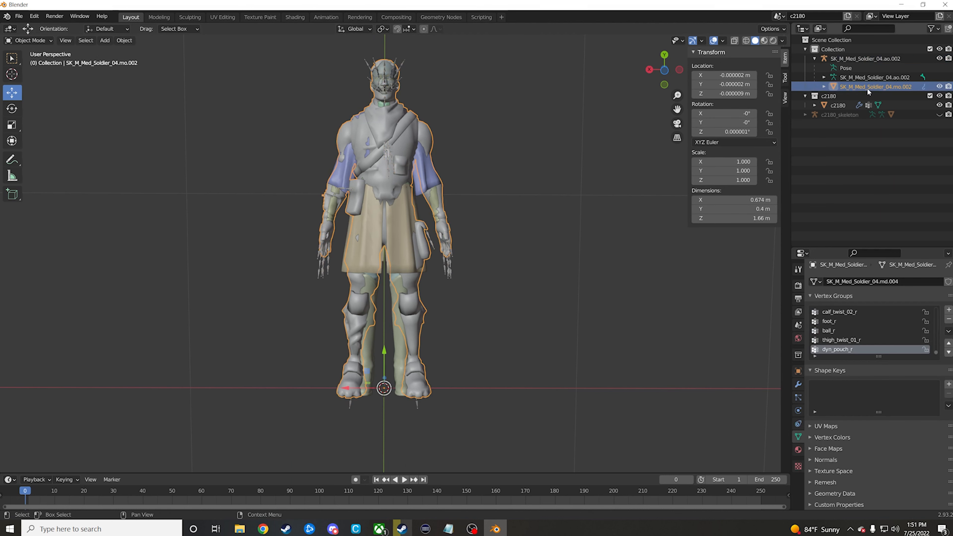
{"action": "left_click", "coordinate": [799, 384]}
{"action": "left_click", "coordinate": [927, 300]}
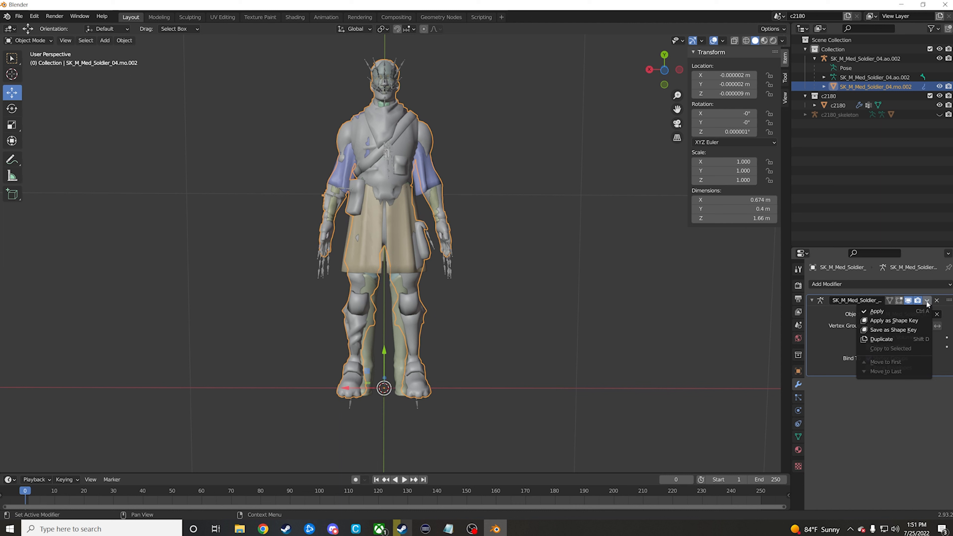
{"action": "left_click", "coordinate": [897, 310]}
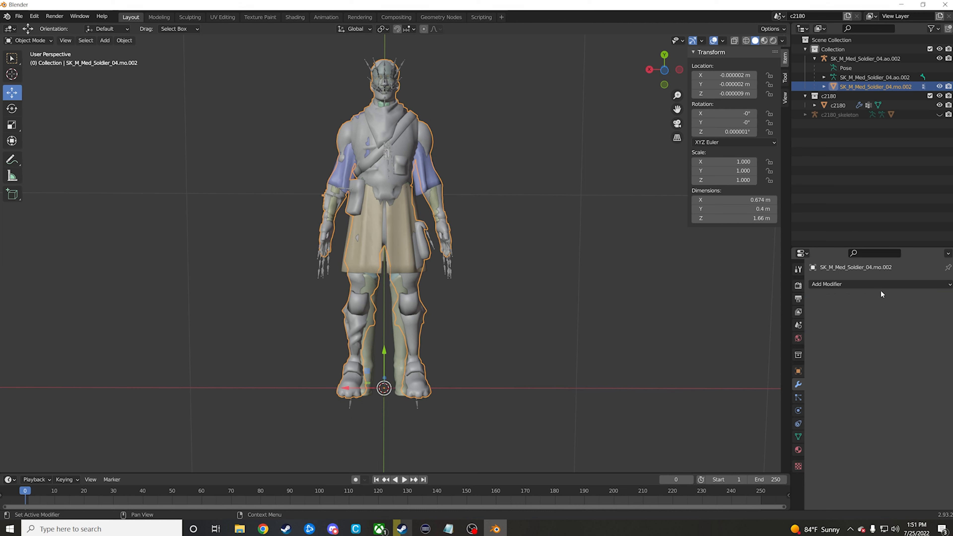
Step: Add an Armature modifier to the soldier mesh with c2180_skeleton as its object
{"action": "left_click", "coordinate": [878, 282]}
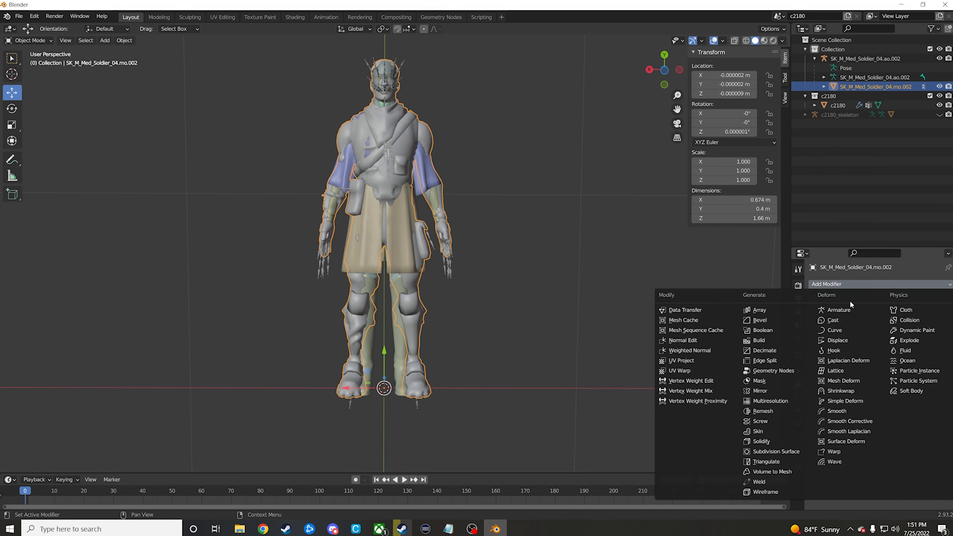
{"action": "left_click", "coordinate": [839, 309]}
{"action": "left_click", "coordinate": [890, 314]}
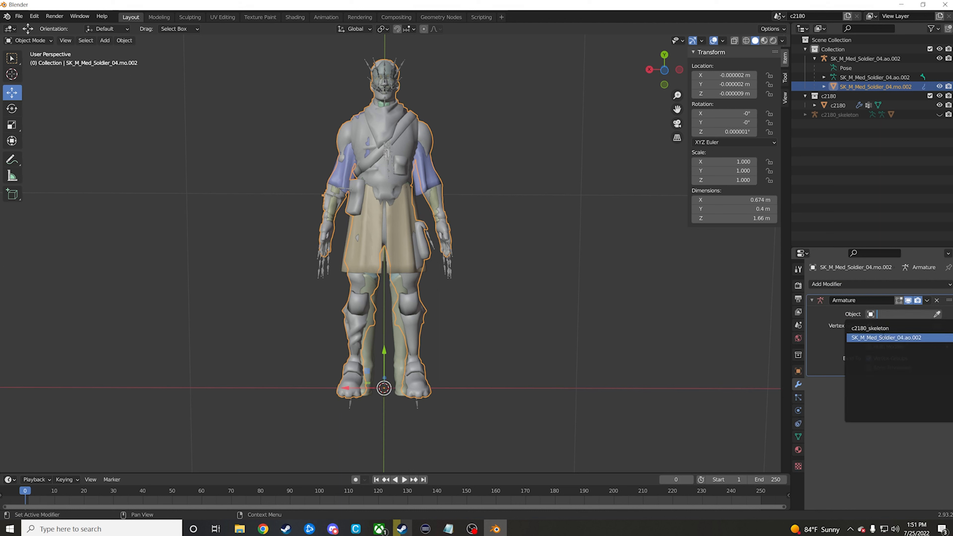
{"action": "left_click", "coordinate": [882, 329]}
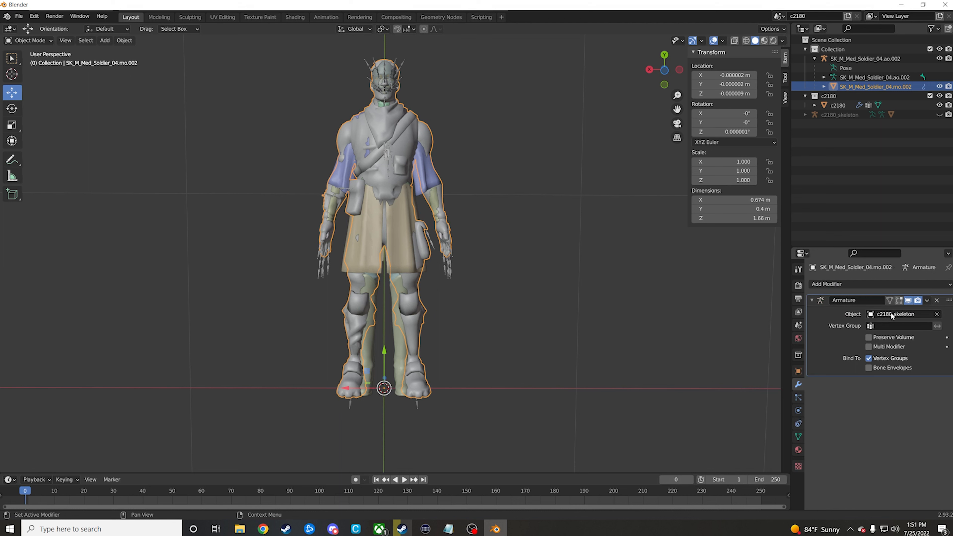
Step: Delete the SK_M_Med_Soldier_04 armature from the scene
{"action": "left_click", "coordinate": [843, 95]}
{"action": "left_click", "coordinate": [844, 78]}
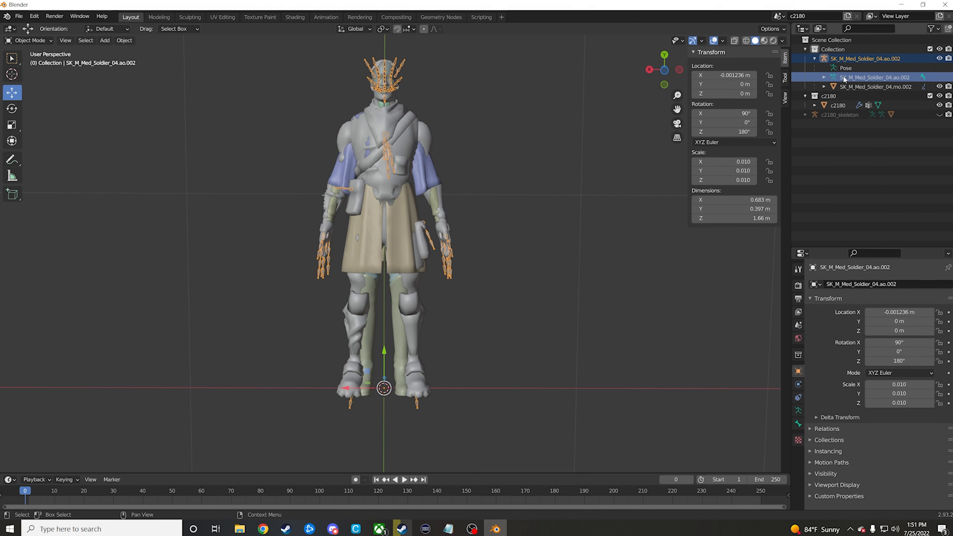
{"action": "key", "text": "Delete"}
Step: Scale the oversized soldier mesh down to 0.010 on all axes
{"action": "scroll", "coordinate": [585, 229], "scroll_direction": "down", "scroll_amount": 8}
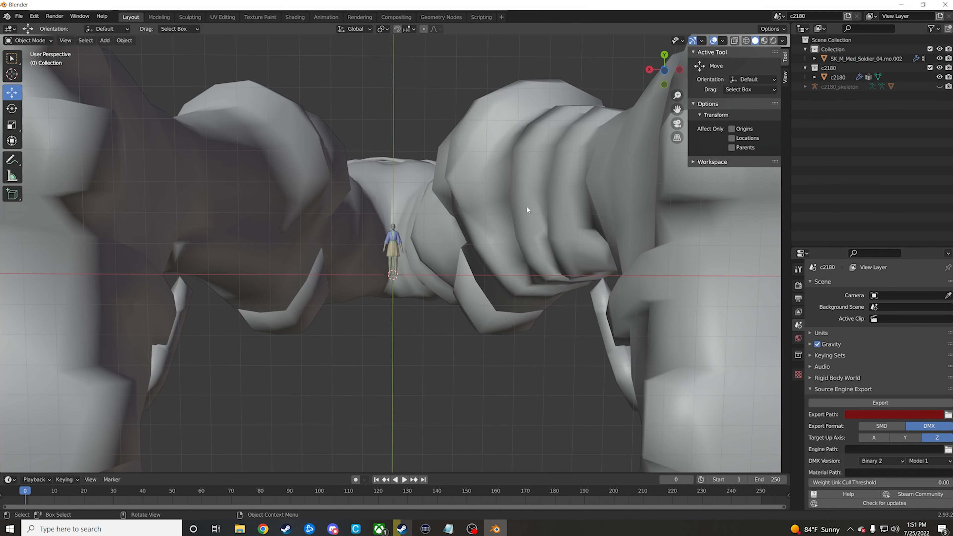
{"action": "left_click", "coordinate": [388, 204]}
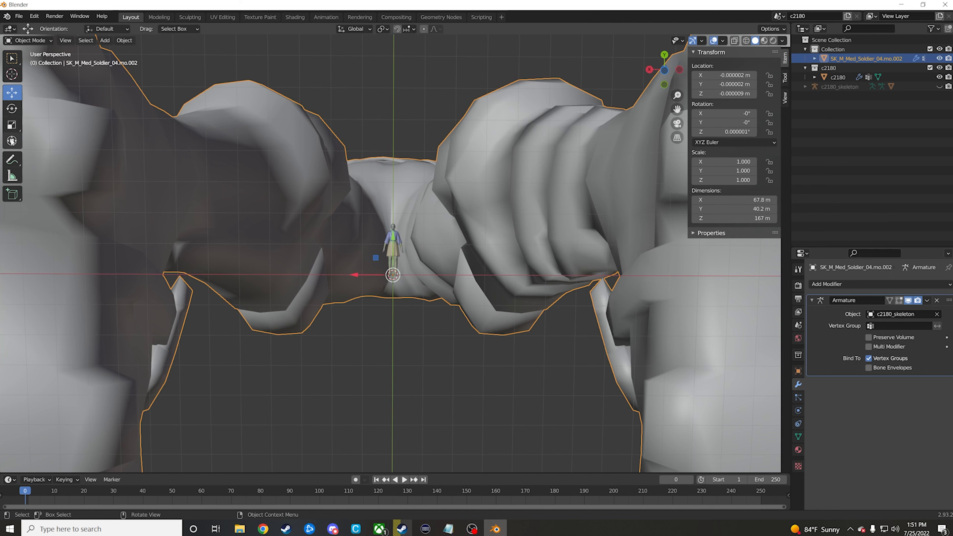
{"action": "left_click", "coordinate": [12, 125]}
{"action": "left_click_drag", "start_coordinate": [361, 251], "coordinate": [387, 271]}
Step: Set the soldier mesh's rotation to 90° on X and 180° on Z so it stands upright
{"action": "left_click", "coordinate": [14, 108]}
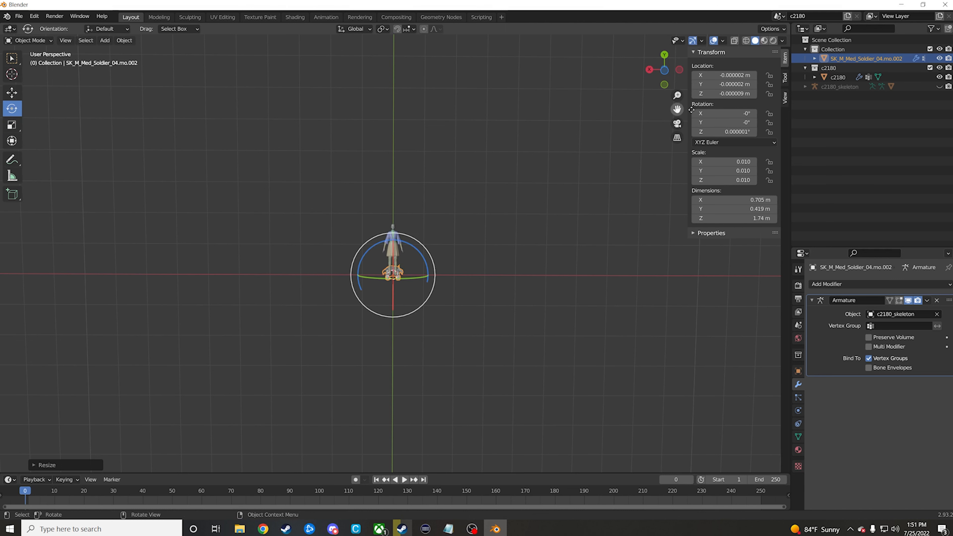
{"action": "left_click", "coordinate": [744, 113]}
{"action": "type", "text": "90"}
{"action": "key", "text": "Tab"}
{"action": "key", "text": "Tab"}
{"action": "type", "text": "180"}
{"action": "key", "text": "Return"}
Step: Undo the stray rotation and scale the soldier mesh down slightly to about 1.68 m tall to match the c2180 mesh
{"action": "scroll", "coordinate": [395, 254], "scroll_direction": "up", "scroll_amount": 9}
{"action": "left_click_drag", "start_coordinate": [347, 350], "coordinate": [349, 348]}
{"action": "key", "text": "ctrl+z"}
{"action": "left_click", "coordinate": [13, 126]}
Step: Add the c2180 mesh to the selection as the active object and transfer its vertex groups to the soldier mesh
{"action": "left_click", "coordinate": [838, 77], "text": "ctrl"}
{"action": "left_click", "coordinate": [124, 41]}
{"action": "mouse_move", "coordinate": [180, 213]}
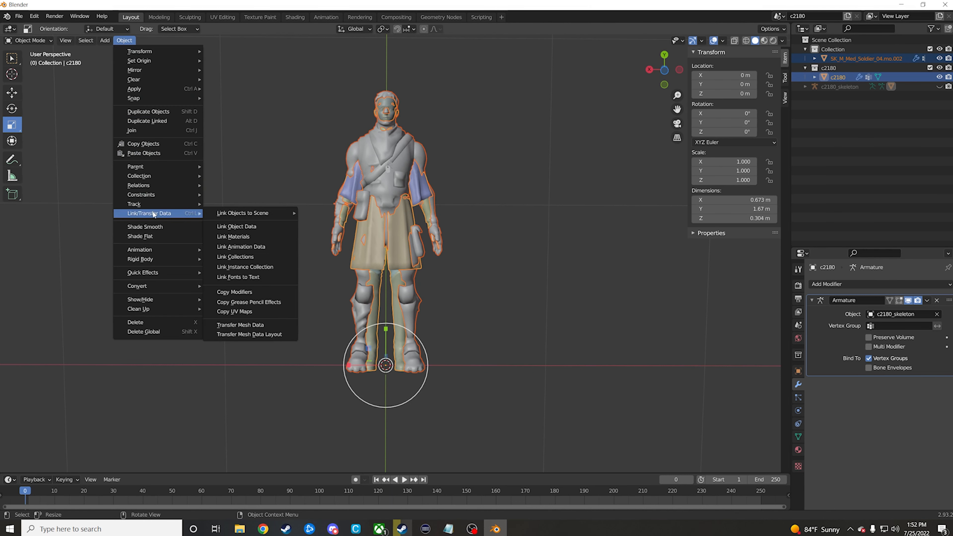
{"action": "left_click", "coordinate": [247, 325]}
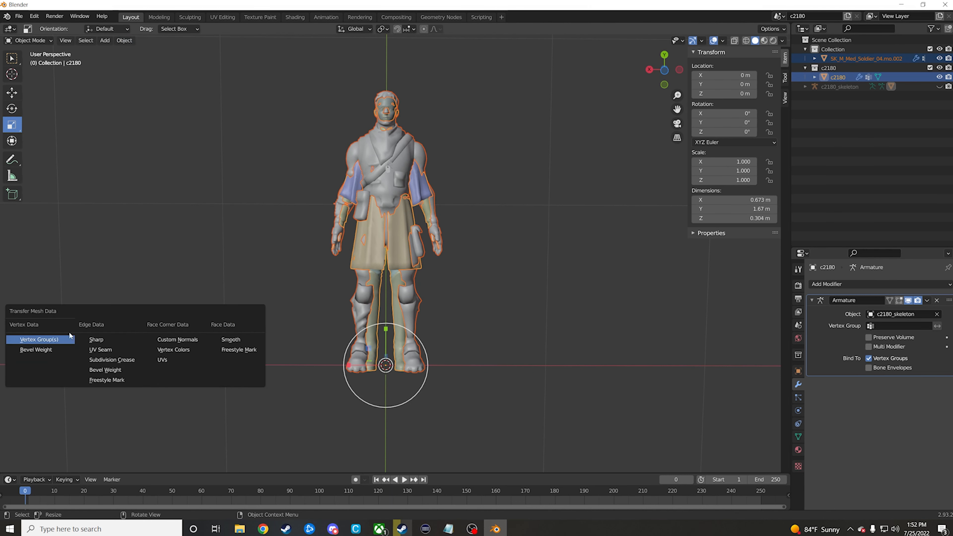
{"action": "left_click", "coordinate": [51, 340]}
Step: Set the mesh data transfer's source layers to All Layers, with destination layers matched By Name
{"action": "left_click", "coordinate": [32, 464]}
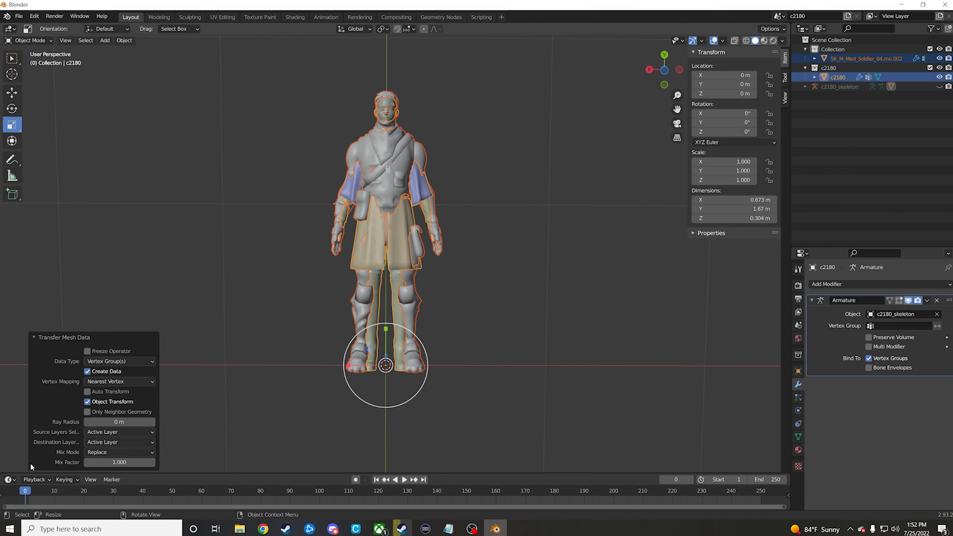
{"action": "left_click", "coordinate": [110, 435]}
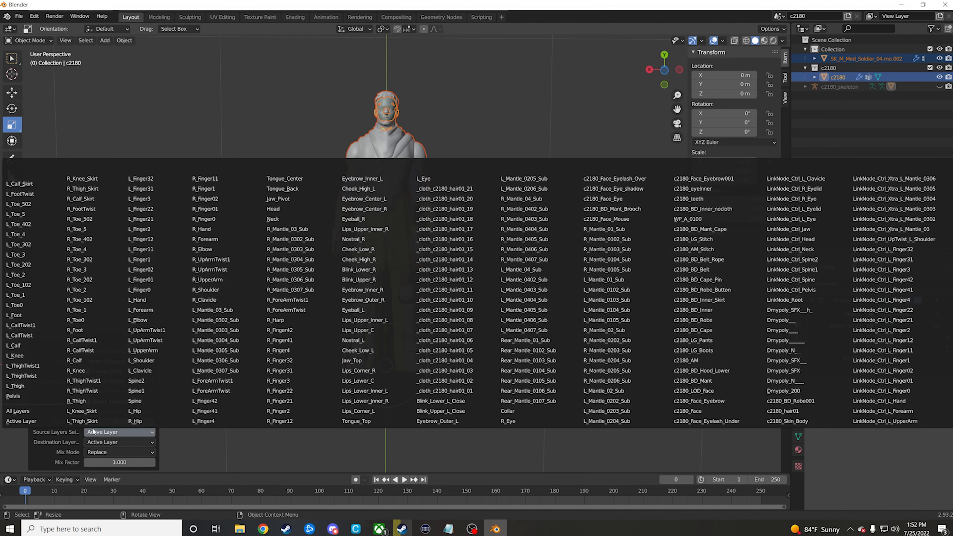
{"action": "left_click", "coordinate": [21, 412]}
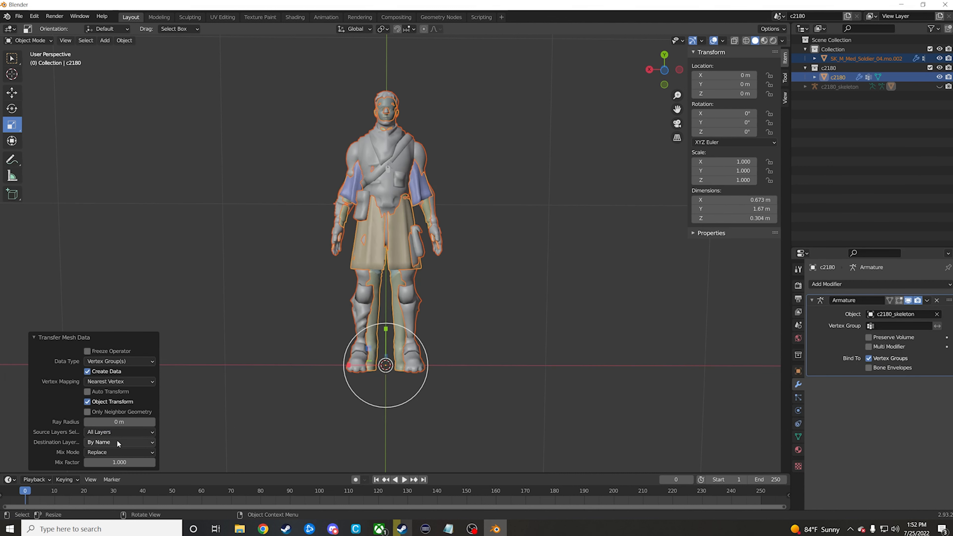
Step: Delete the original c2180 mesh, leaving the soldier mesh in place
{"action": "left_click", "coordinate": [289, 295]}
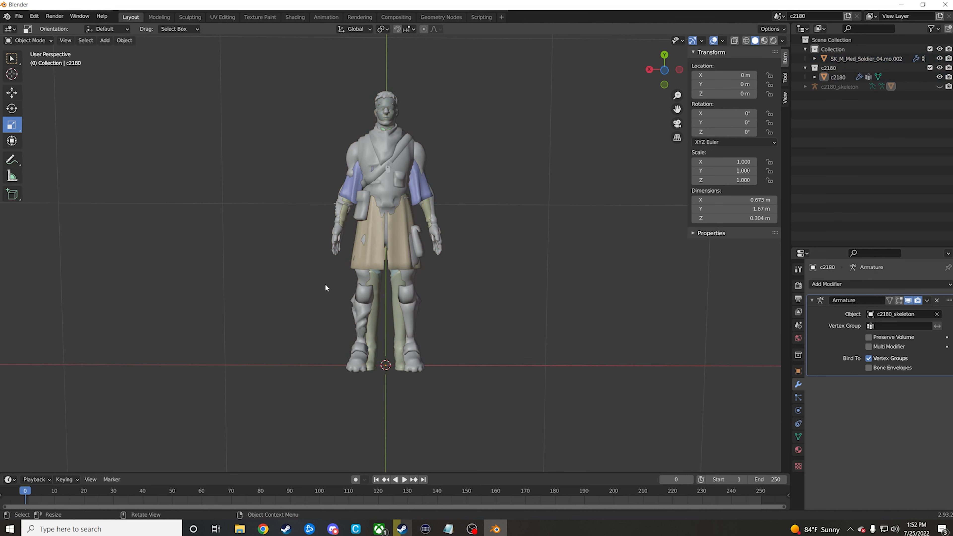
{"action": "left_click", "coordinate": [416, 183]}
{"action": "key", "text": "Delete"}
Step: Select the soldier mesh and make pelvis, the first group in its vertex group list, active
{"action": "left_click", "coordinate": [416, 183]}
{"action": "left_click", "coordinate": [799, 439]}
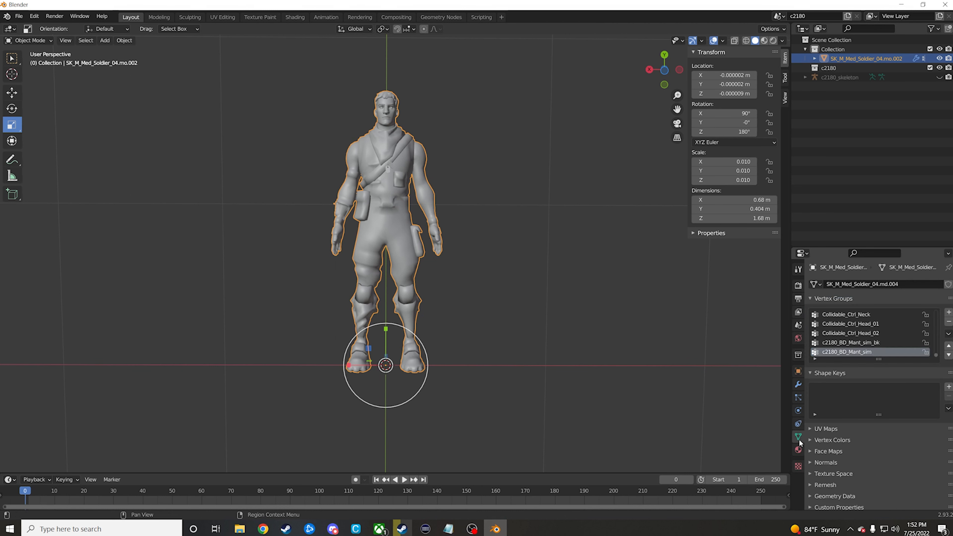
{"action": "scroll", "coordinate": [934, 351], "scroll_direction": "up", "scroll_amount": 8}
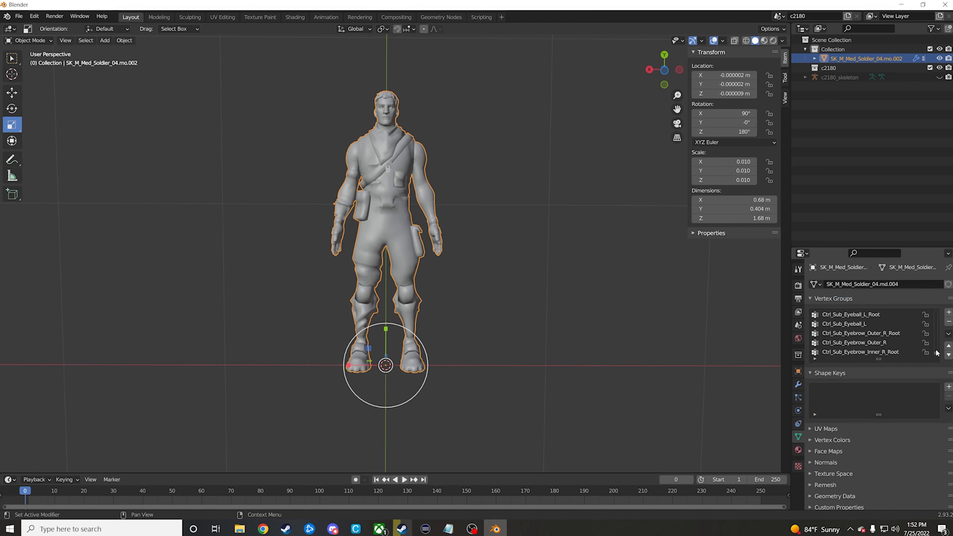
{"action": "scroll", "coordinate": [935, 349], "scroll_direction": "up", "scroll_amount": 10}
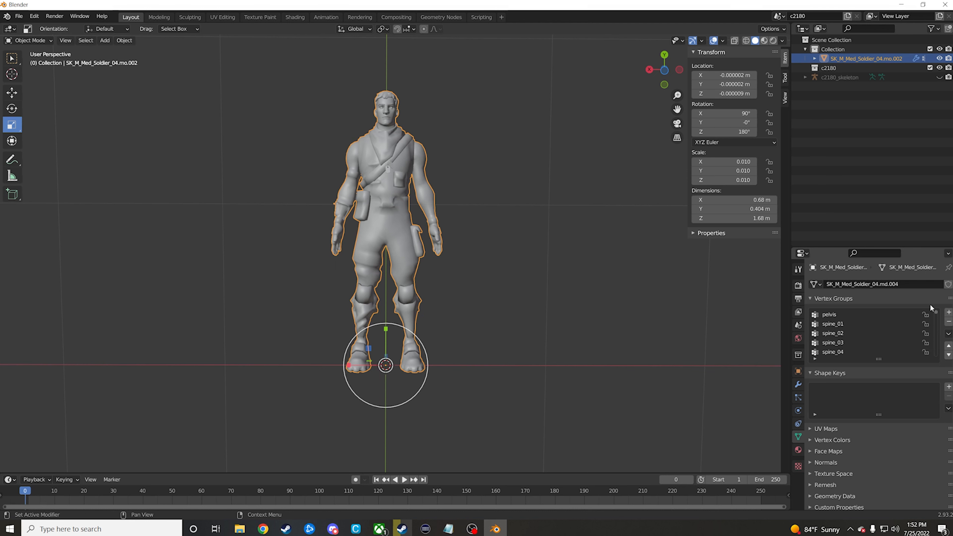
{"action": "left_click", "coordinate": [828, 314]}
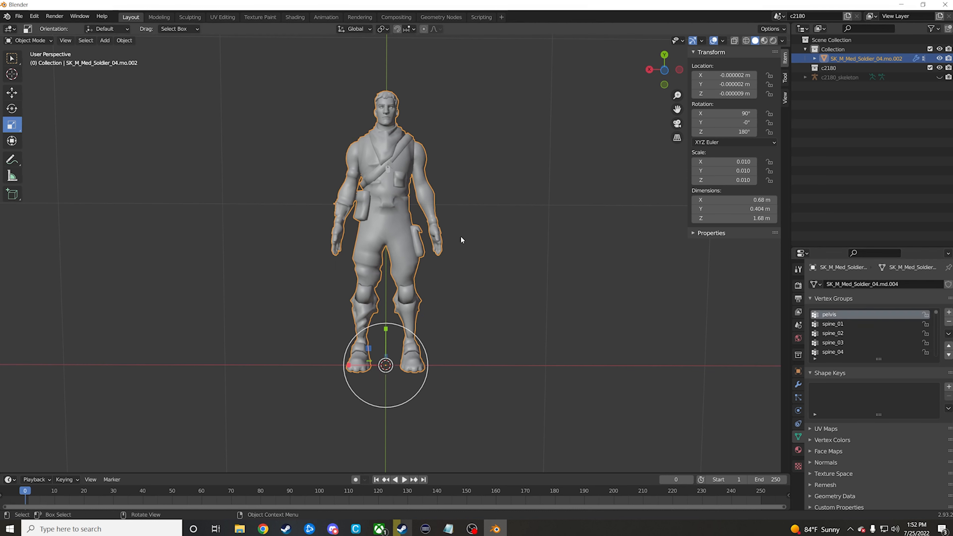
Step: Switch the soldier mesh to Weight Paint mode and inspect the weights of the pelvis, spine_01 and spine_02 vertex groups
{"action": "left_click", "coordinate": [23, 41]}
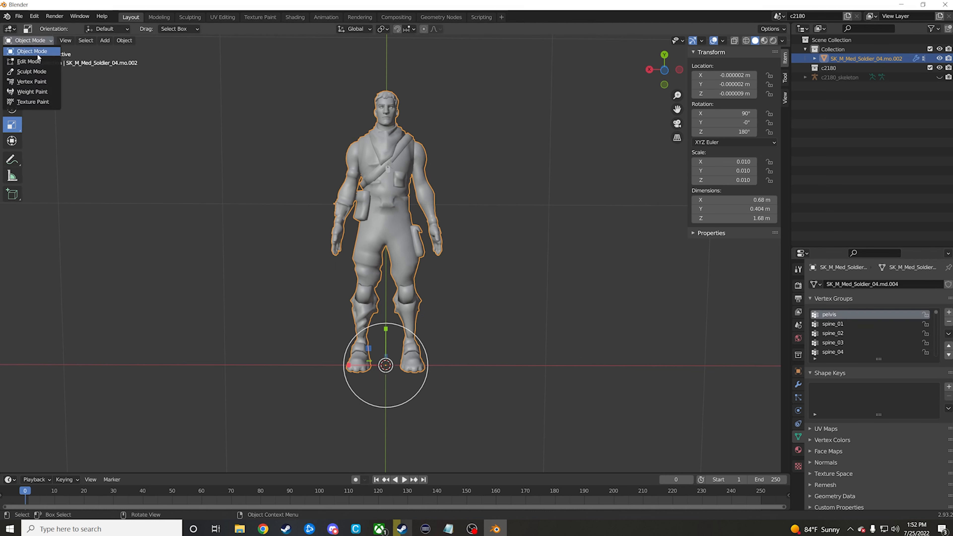
{"action": "left_click", "coordinate": [38, 94]}
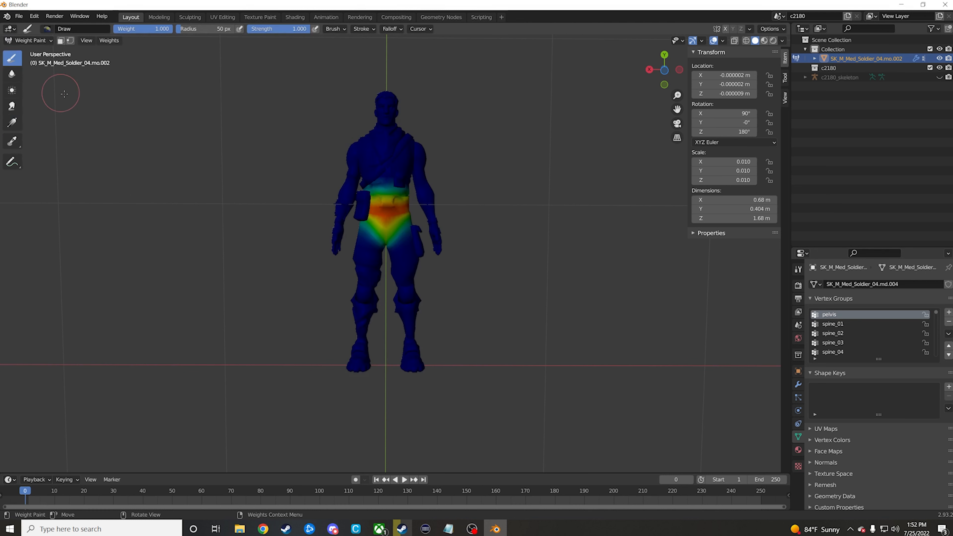
{"action": "left_click", "coordinate": [839, 325]}
{"action": "left_click", "coordinate": [840, 333]}
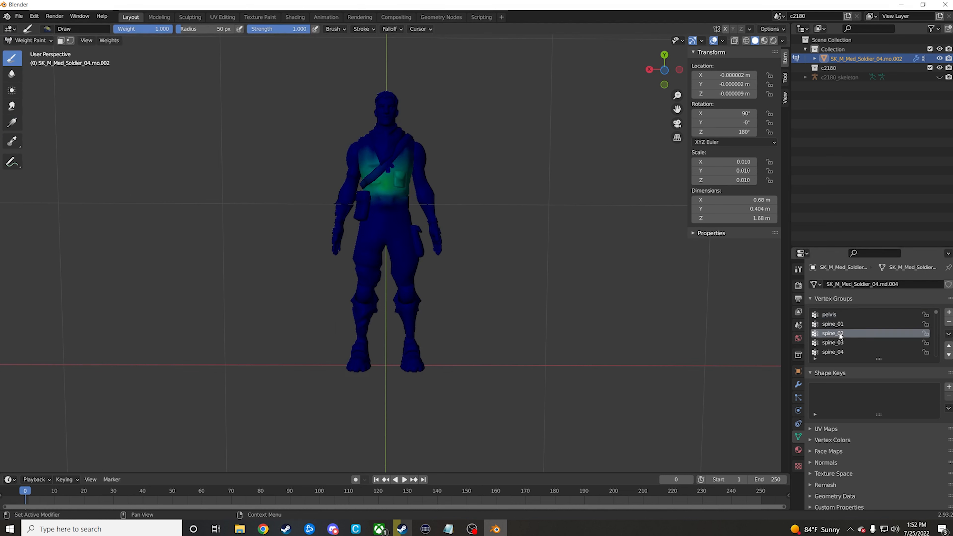
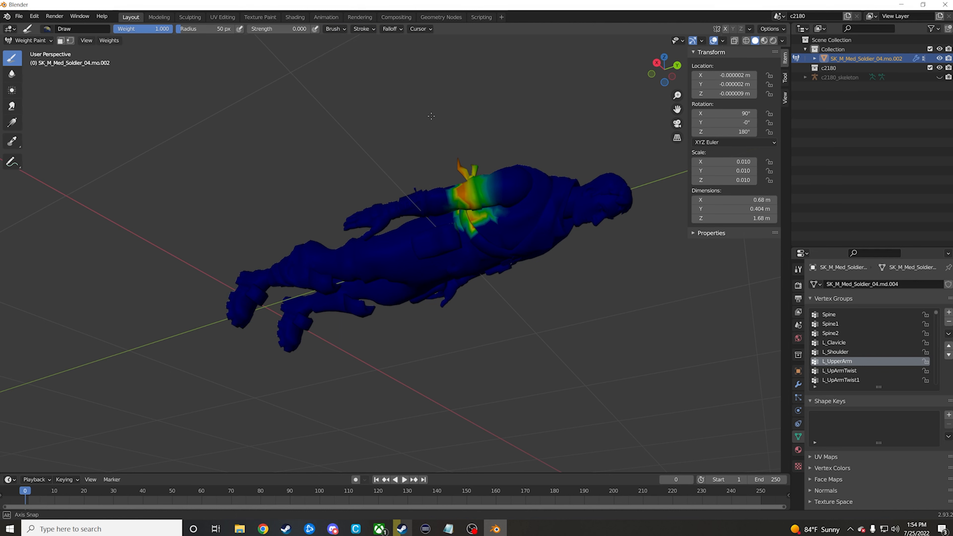
Step: Set the weight painting brush to strength 1.000 and weight 0.000 for erasing stray L_UpperArm weights
{"action": "middle_click_drag", "start_coordinate": [441, 109], "coordinate": [499, 243]}
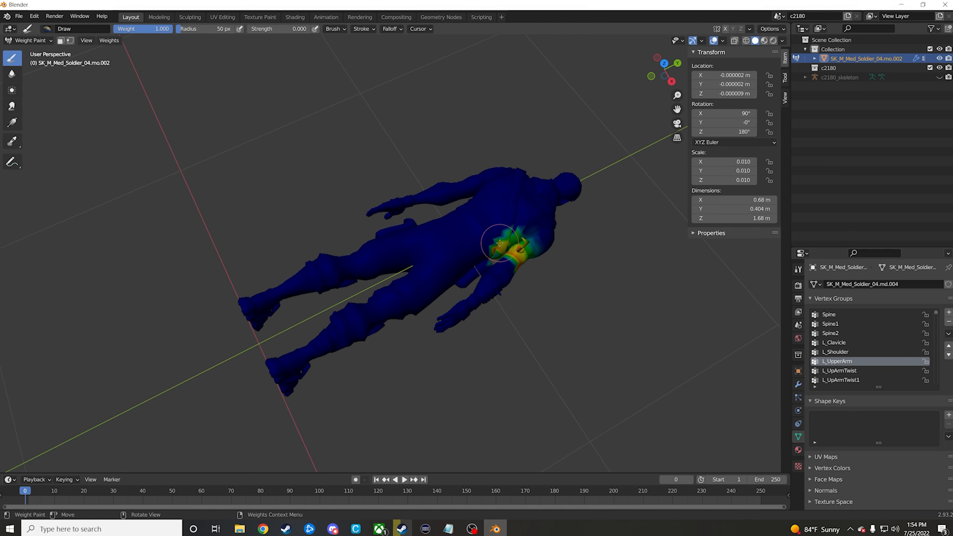
{"action": "scroll", "coordinate": [494, 243], "scroll_direction": "up", "scroll_amount": 3}
{"action": "middle_click_drag", "start_coordinate": [596, 240], "coordinate": [469, 208]}
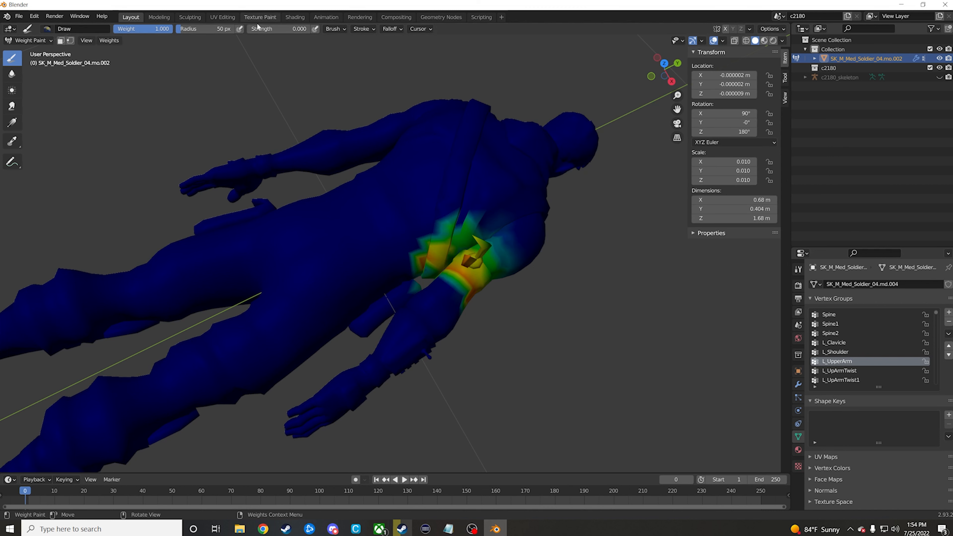
{"action": "left_click_drag", "start_coordinate": [258, 29], "coordinate": [316, 28]}
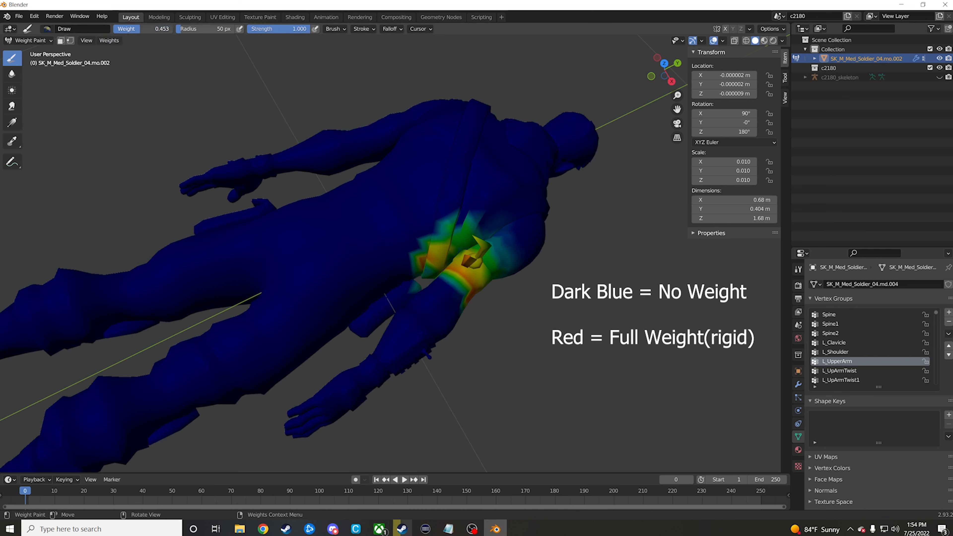
Step: Erase the stray L_UpperArm weights from the torso beside the arm, using a 25 px radius for the finer spots
{"action": "mouse_move", "coordinate": [471, 217]}
{"action": "left_mouse_down"}
{"action": "mouse_move", "coordinate": [425, 239]}
{"action": "mouse_move", "coordinate": [420, 255]}
{"action": "mouse_move", "coordinate": [436, 264]}
{"action": "mouse_move", "coordinate": [439, 246]}
{"action": "mouse_move", "coordinate": [476, 215]}
{"action": "mouse_move", "coordinate": [484, 222]}
{"action": "left_mouse_up"}
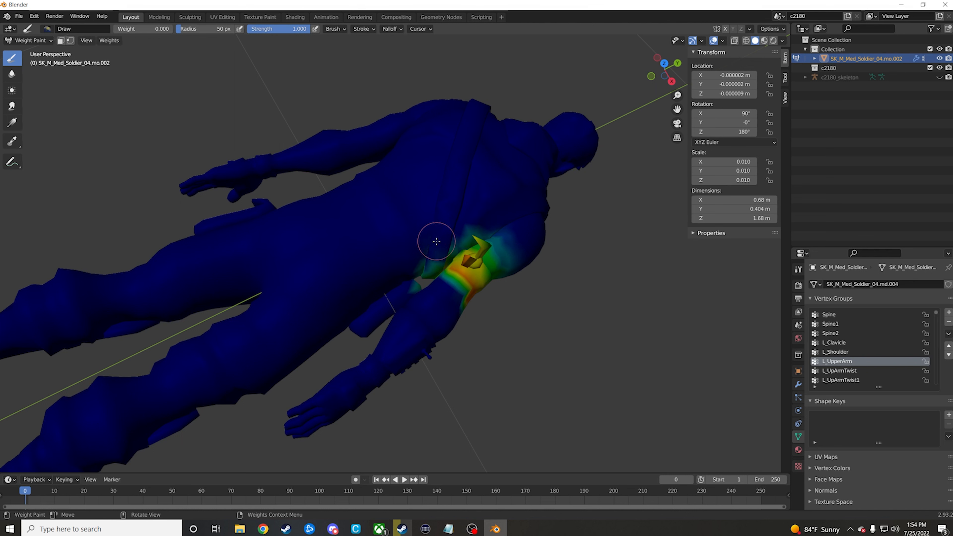
{"action": "left_click_drag", "start_coordinate": [436, 241], "coordinate": [428, 267]}
{"action": "middle_click_drag", "start_coordinate": [419, 221], "coordinate": [371, 186]}
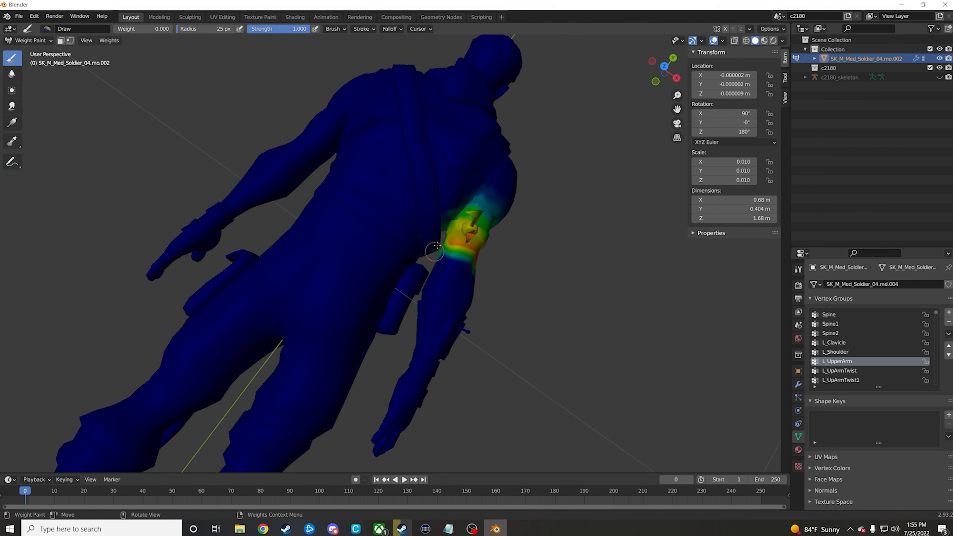
{"action": "middle_click_drag", "start_coordinate": [456, 202], "coordinate": [506, 317]}
{"action": "left_click_drag", "start_coordinate": [475, 303], "coordinate": [495, 286]}
{"action": "mouse_move", "coordinate": [495, 286]}
{"action": "middle_mouse_down"}
{"action": "mouse_move", "coordinate": [414, 264]}
{"action": "mouse_move", "coordinate": [419, 315]}
{"action": "mouse_move", "coordinate": [407, 304]}
{"action": "mouse_move", "coordinate": [413, 226]}
{"action": "mouse_move", "coordinate": [423, 274]}
{"action": "mouse_move", "coordinate": [556, 285]}
{"action": "mouse_move", "coordinate": [456, 264]}
{"action": "mouse_move", "coordinate": [464, 241]}
{"action": "mouse_move", "coordinate": [412, 277]}
{"action": "middle_mouse_up"}
Step: Go through the L_UpArmTwist, L_UpArmTwist1 and following left arm vertex groups and erase their stray torso weights
{"action": "left_click", "coordinate": [840, 371]}
{"action": "left_click", "coordinate": [840, 380]}
{"action": "scroll", "coordinate": [413, 278], "scroll_direction": "down", "scroll_amount": 4}
{"action": "scroll", "coordinate": [841, 375], "scroll_direction": "down", "scroll_amount": 1}
{"action": "left_click", "coordinate": [840, 380]}
{"action": "left_click_drag", "start_coordinate": [356, 291], "coordinate": [392, 284]}
{"action": "mouse_move", "coordinate": [392, 284]}
{"action": "middle_mouse_down"}
{"action": "mouse_move", "coordinate": [539, 385]}
{"action": "mouse_move", "coordinate": [410, 272]}
{"action": "mouse_move", "coordinate": [453, 317]}
{"action": "mouse_move", "coordinate": [484, 271]}
{"action": "mouse_move", "coordinate": [375, 240]}
{"action": "middle_mouse_up"}
Step: Go through the right arm vertex groups from R_UpArmTwist to R_Hand, cleaning up weights outside the arm
{"action": "scroll", "coordinate": [841, 356], "scroll_direction": "down", "scroll_amount": 20}
Step: Make R_UpperArm the active vertex group and erase its stray weights from the torso beside the arm
{"action": "left_click", "coordinate": [842, 361]}
{"action": "left_click", "coordinate": [843, 371]}
{"action": "left_click_drag", "start_coordinate": [332, 246], "coordinate": [387, 251]}
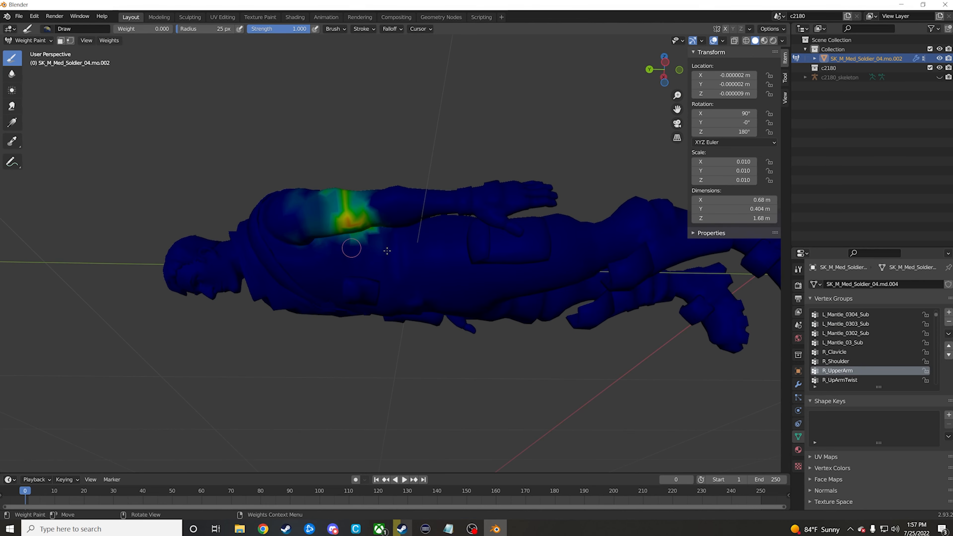
{"action": "middle_click_drag", "start_coordinate": [387, 251], "coordinate": [518, 301]}
{"action": "left_click", "coordinate": [840, 379]}
{"action": "left_click", "coordinate": [839, 380]}
{"action": "middle_click_drag", "start_coordinate": [450, 286], "coordinate": [409, 150]}
{"action": "scroll", "coordinate": [861, 368], "scroll_direction": "down", "scroll_amount": 1}
{"action": "left_click", "coordinate": [861, 370]}
{"action": "middle_click_drag", "start_coordinate": [443, 240], "coordinate": [337, 360]}
Step: Examine the Neck and Head vertex group weights on the soldier mesh from the front
{"action": "scroll", "coordinate": [852, 370], "scroll_direction": "down", "scroll_amount": 1}
{"action": "left_click", "coordinate": [852, 371]}
{"action": "left_click", "coordinate": [846, 371]}
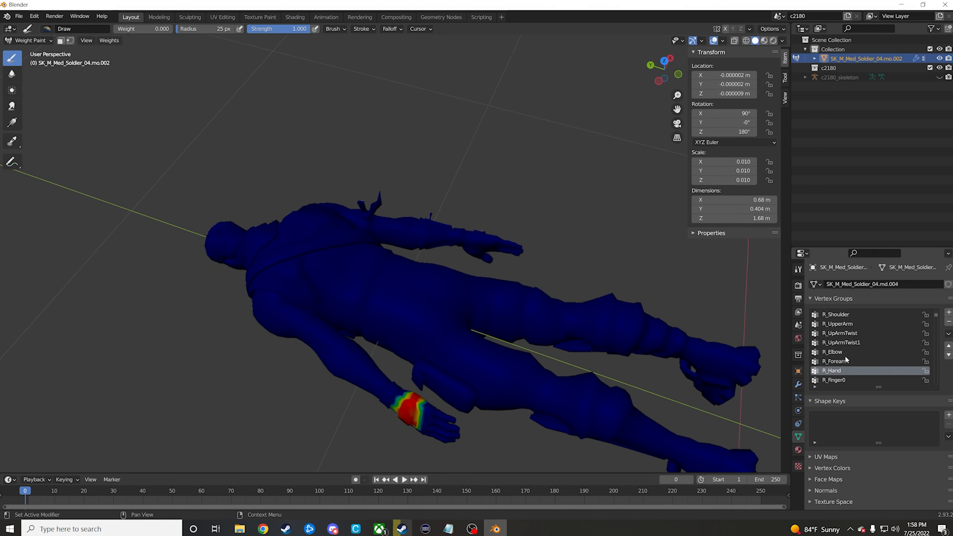
{"action": "scroll", "coordinate": [846, 361], "scroll_direction": "down", "scroll_amount": 5}
{"action": "middle_click_drag", "start_coordinate": [580, 451], "coordinate": [680, 348]}
{"action": "scroll", "coordinate": [844, 359], "scroll_direction": "down", "scroll_amount": 5}
{"action": "scroll", "coordinate": [857, 363], "scroll_direction": "down", "scroll_amount": 5}
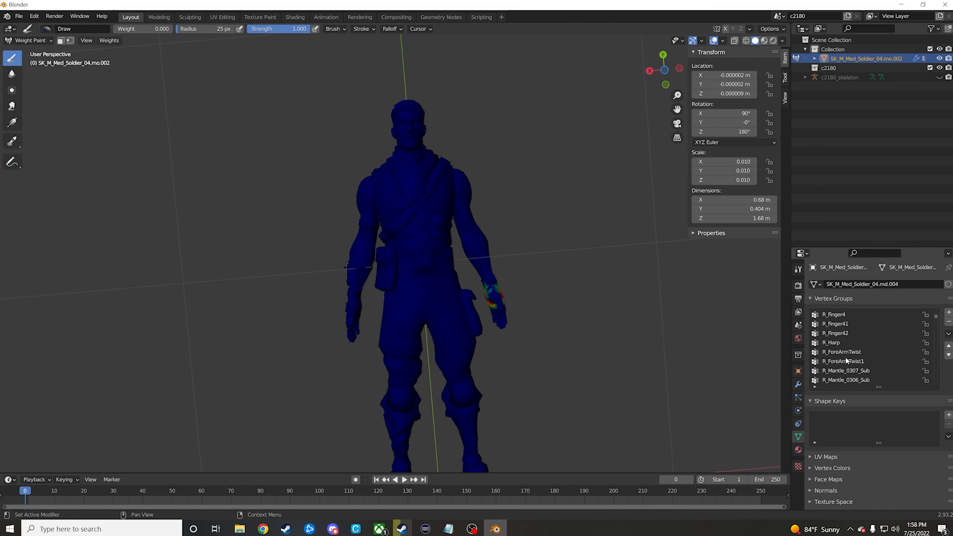
{"action": "left_click", "coordinate": [836, 315]}
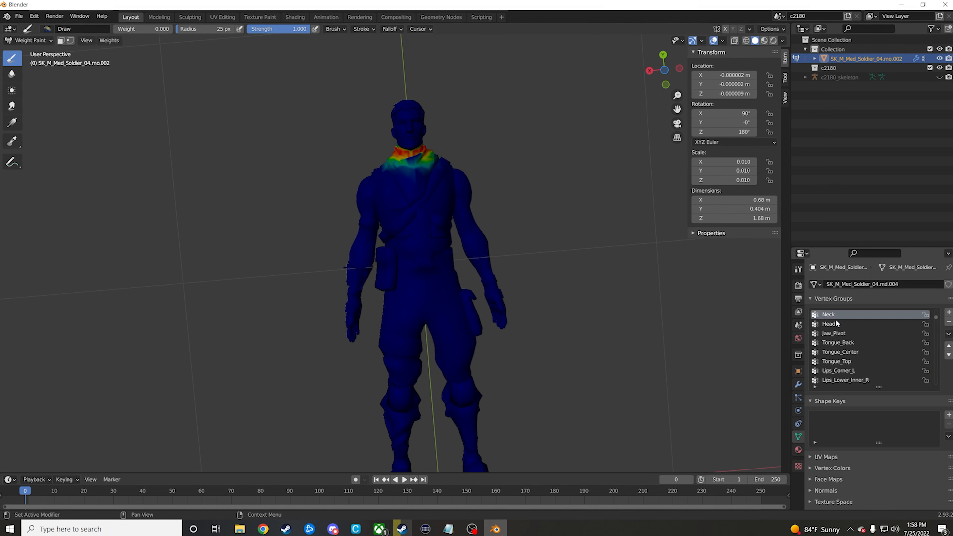
{"action": "left_click", "coordinate": [836, 324]}
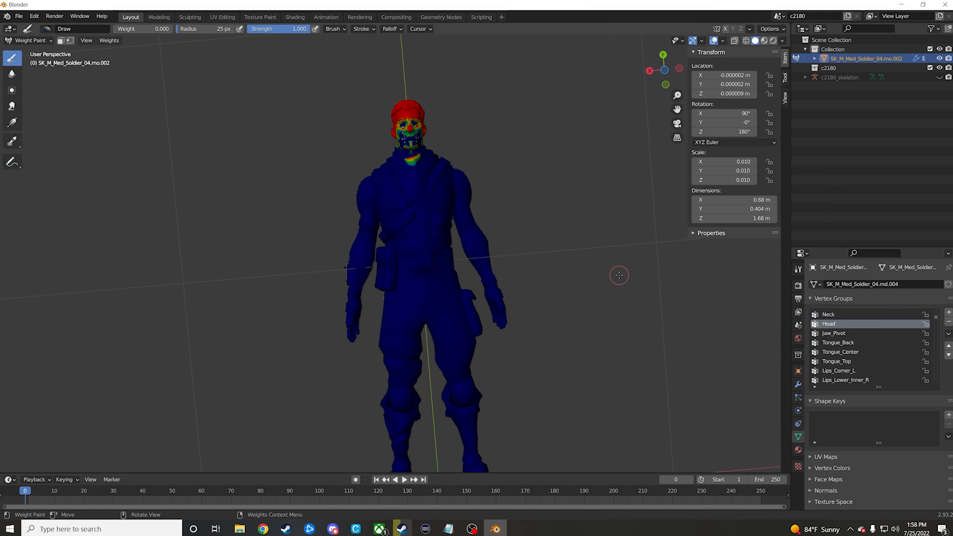
{"action": "left_click", "coordinate": [839, 317]}
{"action": "left_click", "coordinate": [832, 325]}
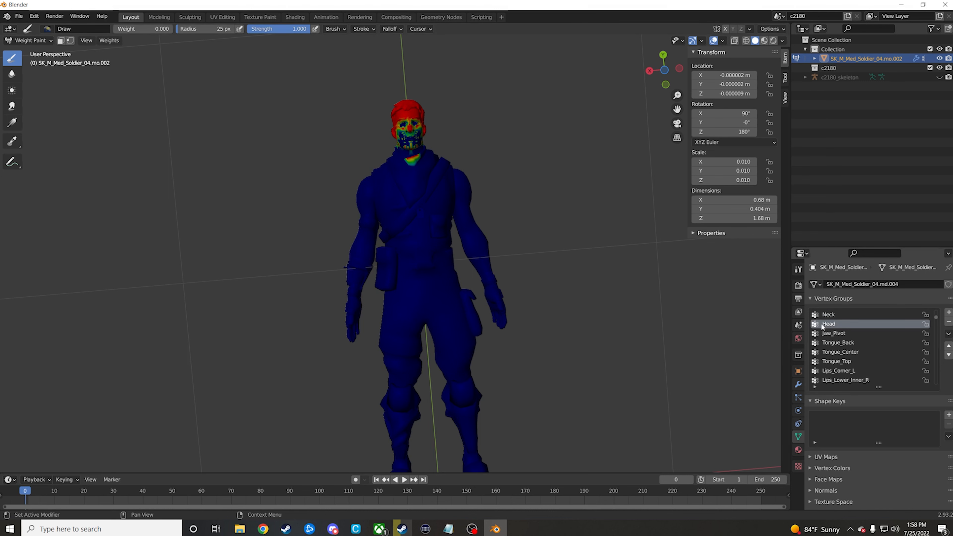
{"action": "middle_click_drag", "start_coordinate": [463, 164], "coordinate": [462, 185]}
{"action": "scroll", "coordinate": [462, 185], "scroll_direction": "up", "scroll_amount": 4}
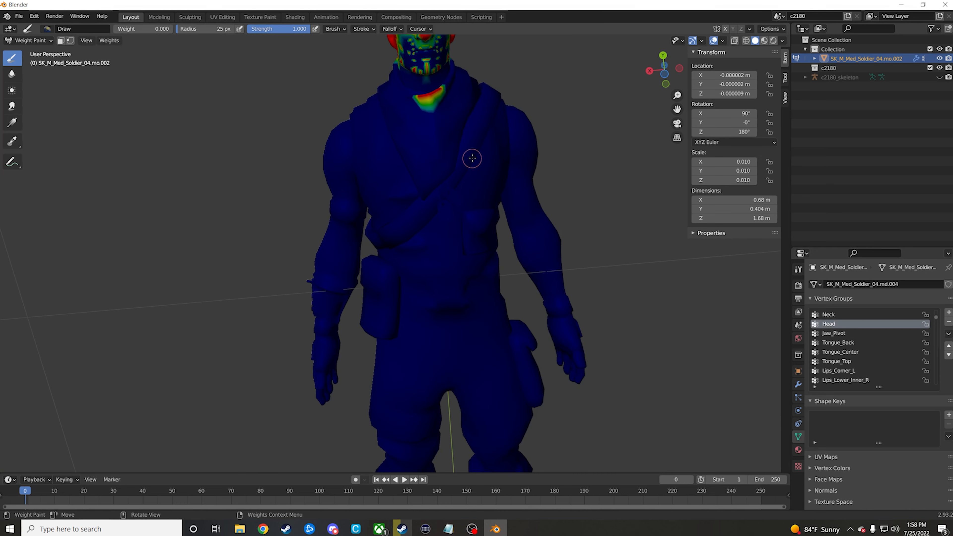
{"action": "middle_click_drag", "start_coordinate": [477, 146], "coordinate": [467, 243], "text": "shift"}
{"action": "scroll", "coordinate": [467, 242], "scroll_direction": "up", "scroll_amount": 1}
{"action": "mouse_move", "coordinate": [472, 176]}
{"action": "middle_mouse_down"}
{"action": "mouse_move", "coordinate": [469, 162]}
{"action": "mouse_move", "coordinate": [438, 166]}
{"action": "mouse_move", "coordinate": [473, 177]}
{"action": "middle_mouse_up"}
{"action": "scroll", "coordinate": [479, 177], "scroll_direction": "down", "scroll_amount": 4}
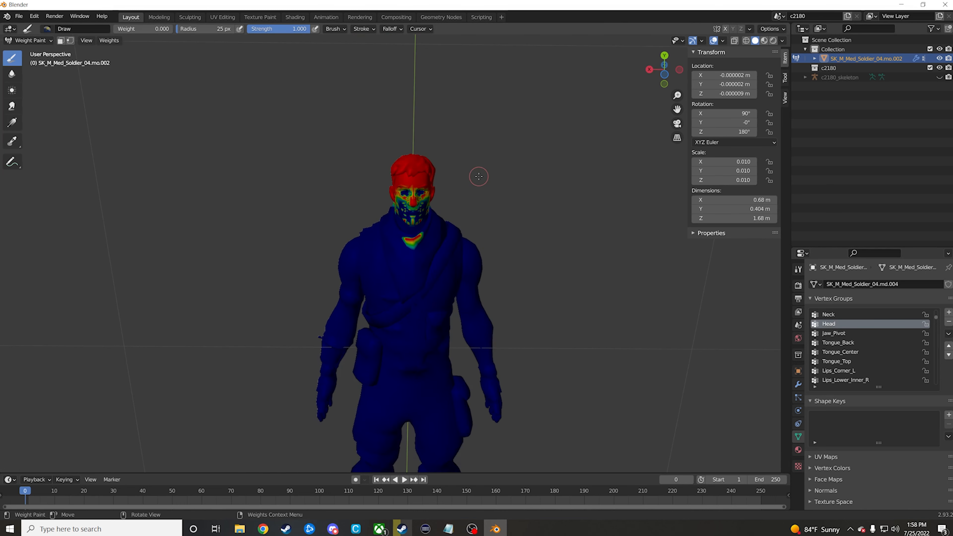
{"action": "scroll", "coordinate": [540, 250], "scroll_direction": "down", "scroll_amount": 2}
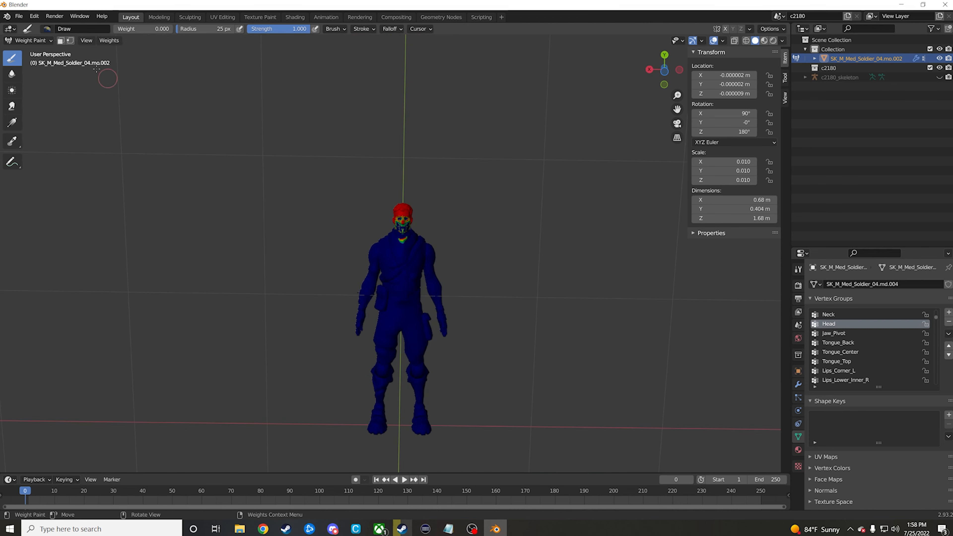
Step: Return the soldier mesh to Object Mode, apply all its transforms and deselect it
{"action": "left_click", "coordinate": [28, 40]}
{"action": "left_click", "coordinate": [34, 47]}
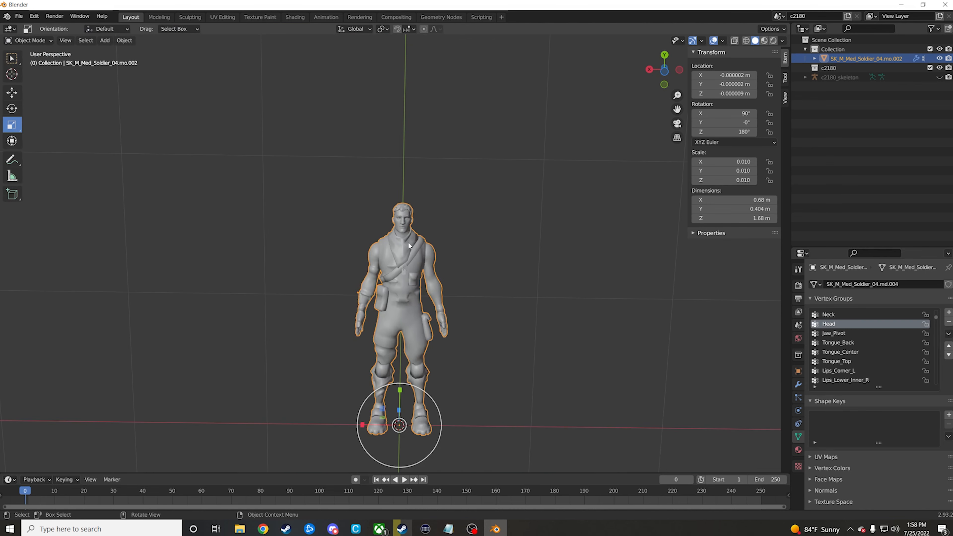
{"action": "left_click", "coordinate": [124, 40]}
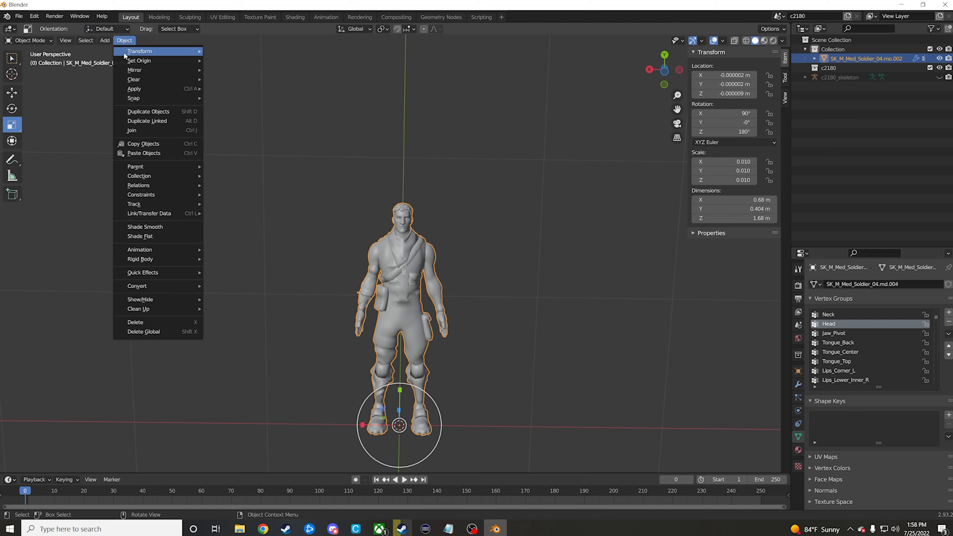
{"action": "mouse_move", "coordinate": [161, 90]}
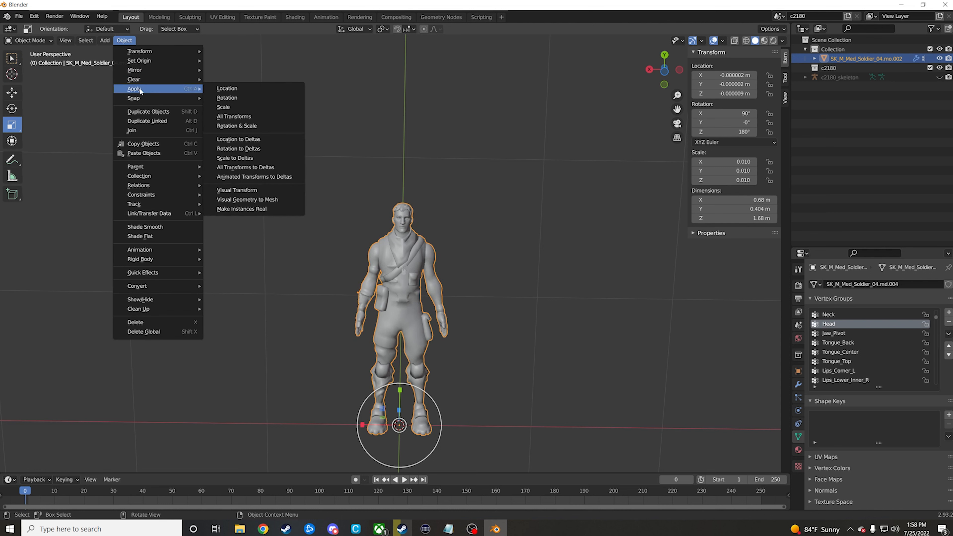
{"action": "left_click", "coordinate": [250, 118]}
{"action": "left_click", "coordinate": [296, 241]}
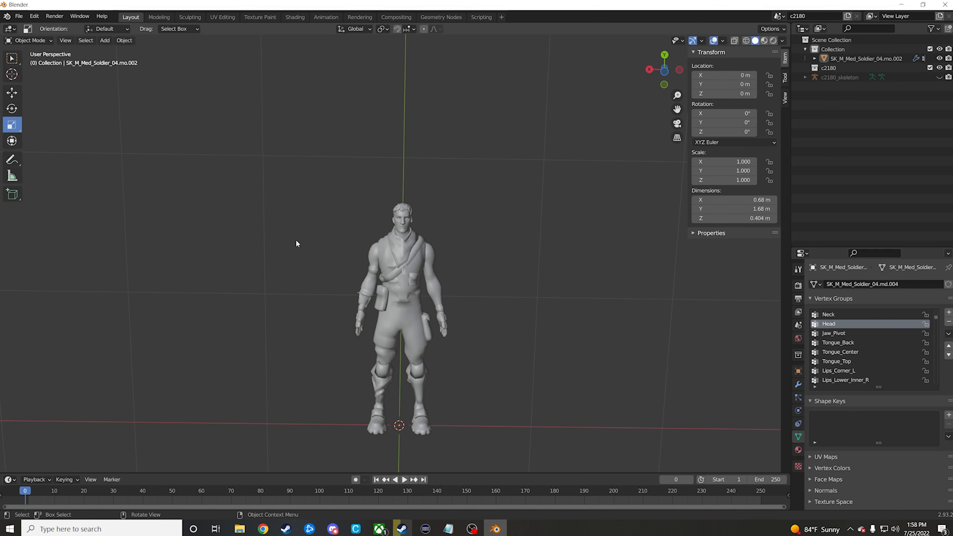
Step: Export the scene in FBX format as untitled.fbx in the tutorial folder
{"action": "left_click", "coordinate": [19, 16]}
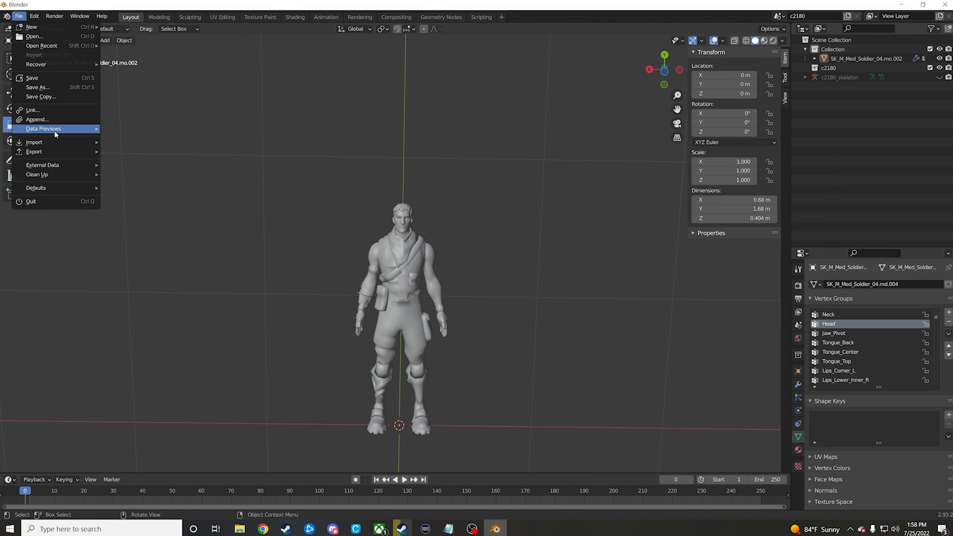
{"action": "mouse_move", "coordinate": [49, 152]}
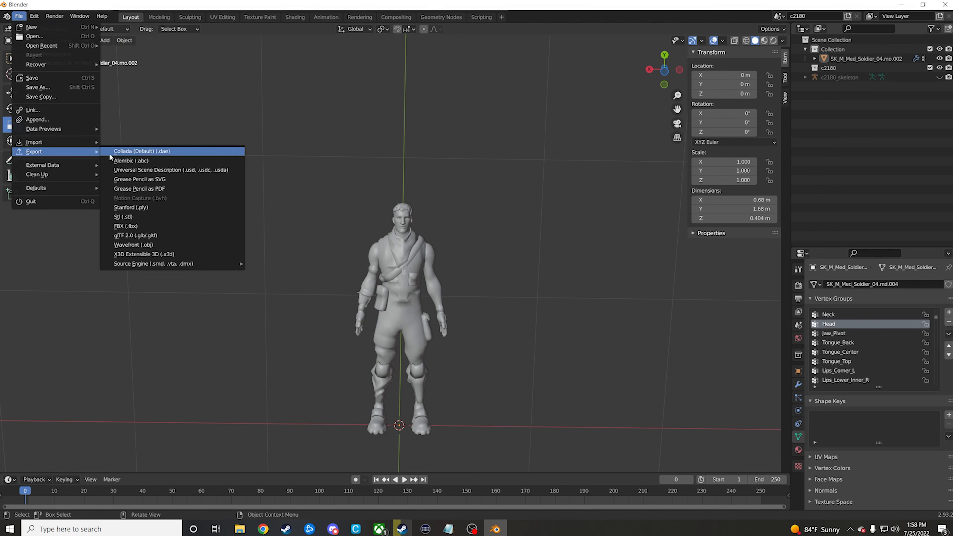
{"action": "left_click", "coordinate": [136, 226]}
{"action": "left_click", "coordinate": [259, 222]}
{"action": "left_click", "coordinate": [626, 273]}
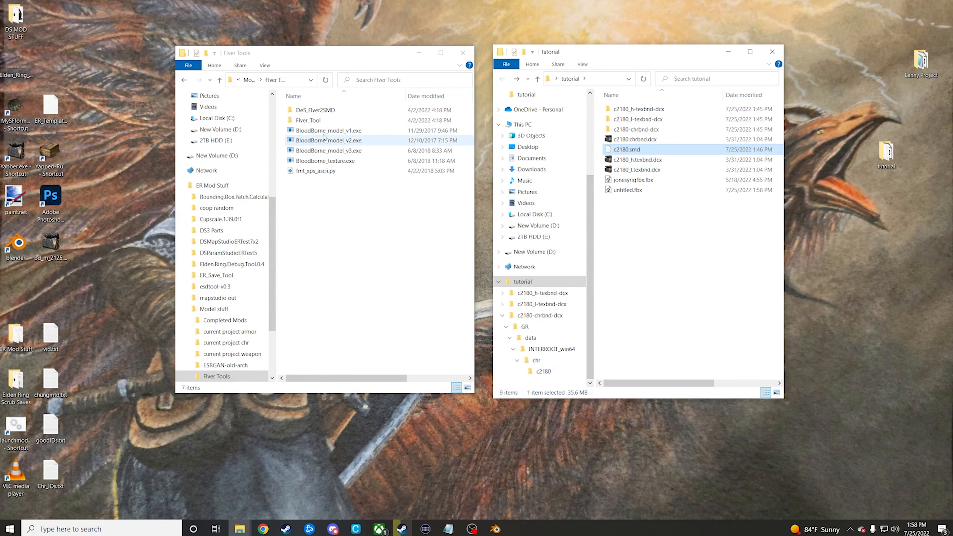
Step: Close the Flver Tools folder and open c2180.flver from the innermost folder of c2180-chrbnd-dcx in FLVER Editor
{"action": "left_click", "coordinate": [464, 53]}
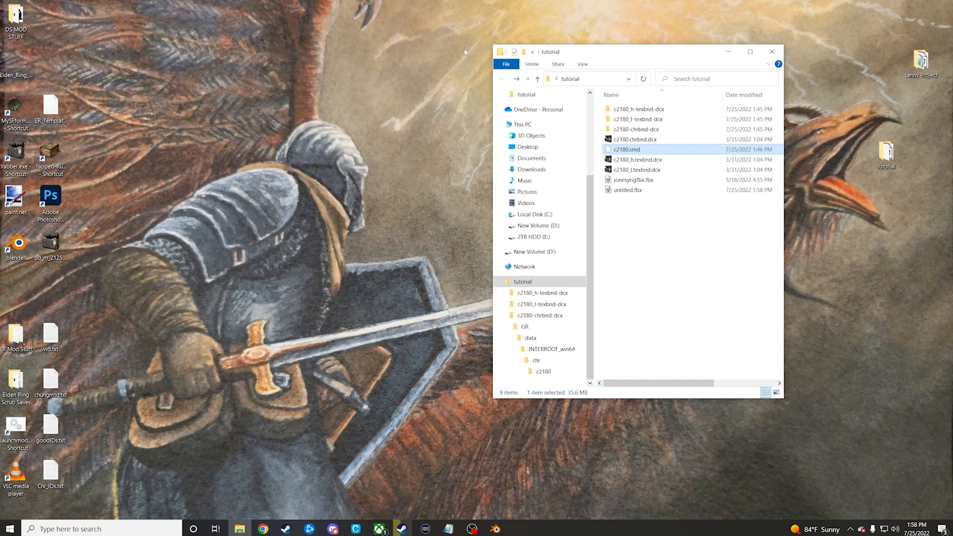
{"action": "double_click", "coordinate": [652, 130]}
{"action": "double_click", "coordinate": [630, 110]}
{"action": "double_click", "coordinate": [629, 109]}
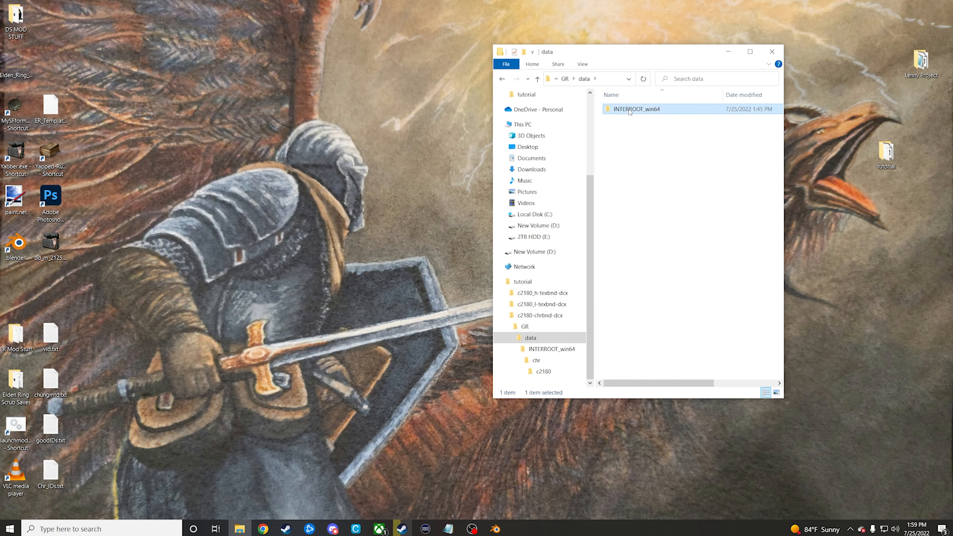
{"action": "double_click", "coordinate": [629, 110]}
{"action": "double_click", "coordinate": [629, 109]}
{"action": "double_click", "coordinate": [629, 110]}
{"action": "left_click", "coordinate": [630, 110]}
{"action": "left_click_drag", "start_coordinate": [644, 122], "coordinate": [15, 111]}
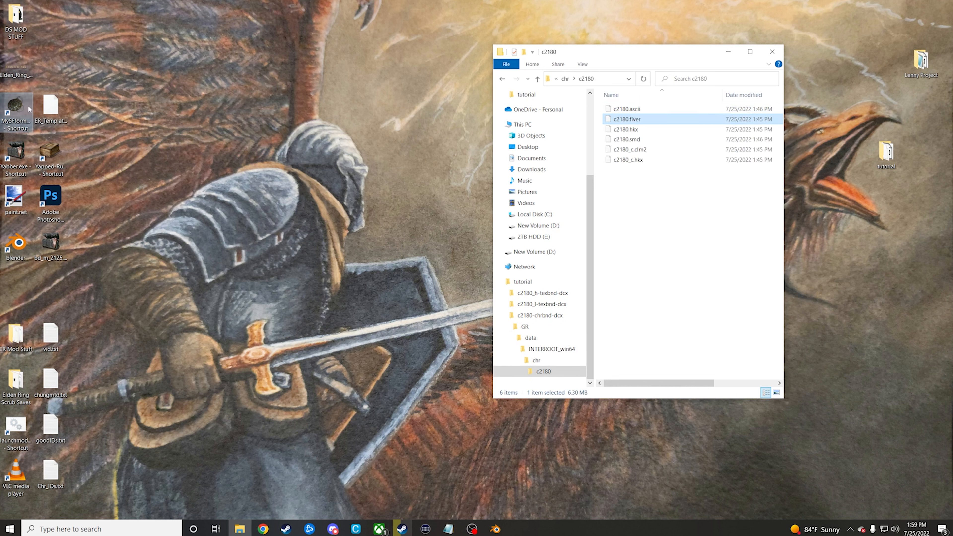
Step: Return the file window from the c2180 folder to the tutorial folder
{"action": "left_click", "coordinate": [502, 80]}
{"action": "left_click", "coordinate": [502, 80]}
{"action": "left_click", "coordinate": [502, 80]}
{"action": "left_click", "coordinate": [502, 80]}
{"action": "left_click", "coordinate": [502, 80]}
{"action": "left_click", "coordinate": [502, 80]}
Step: Enlarge the FLVER Viewer, view the c2180 model from several sides, and place the viewer beside the FLVER Bones window
{"action": "left_click_drag", "start_coordinate": [475, 146], "coordinate": [294, 66]}
{"action": "middle_click_drag", "start_coordinate": [305, 143], "coordinate": [282, 145]}
{"action": "scroll", "coordinate": [293, 151], "scroll_direction": "up", "scroll_amount": 4}
{"action": "left_click_drag", "start_coordinate": [311, 127], "coordinate": [300, 116]}
{"action": "middle_click_drag", "start_coordinate": [300, 117], "coordinate": [297, 169]}
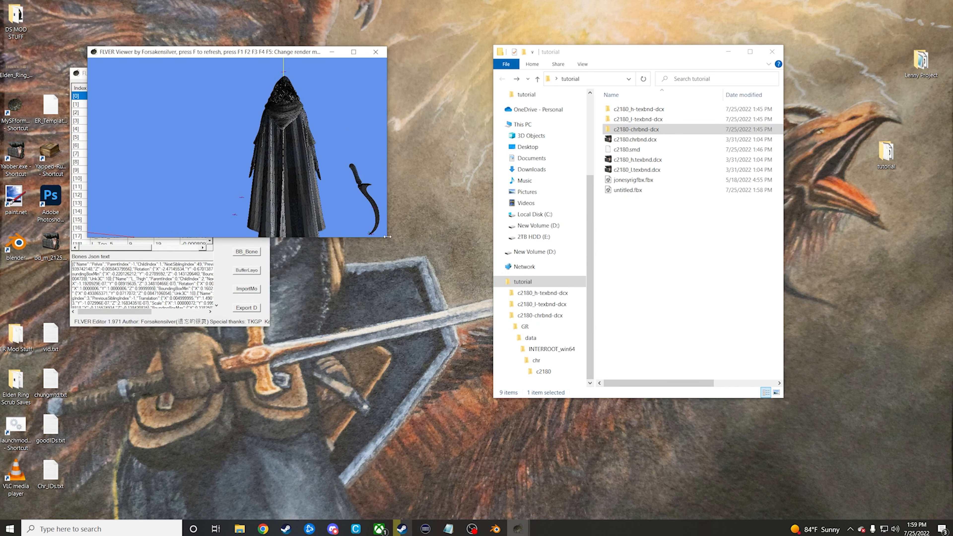
{"action": "left_click_drag", "start_coordinate": [385, 239], "coordinate": [429, 284]}
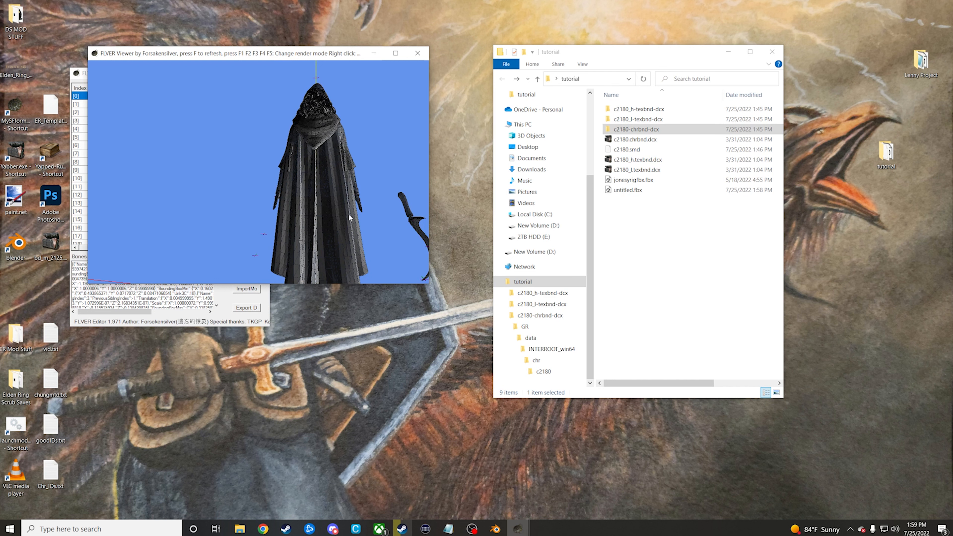
{"action": "left_click_drag", "start_coordinate": [346, 182], "coordinate": [478, 183]}
{"action": "middle_click_drag", "start_coordinate": [283, 186], "coordinate": [377, 185]}
{"action": "left_click_drag", "start_coordinate": [290, 169], "coordinate": [278, 173]}
{"action": "left_click_drag", "start_coordinate": [262, 53], "coordinate": [415, 53]}
{"action": "left_click_drag", "start_coordinate": [183, 76], "coordinate": [151, 56]}
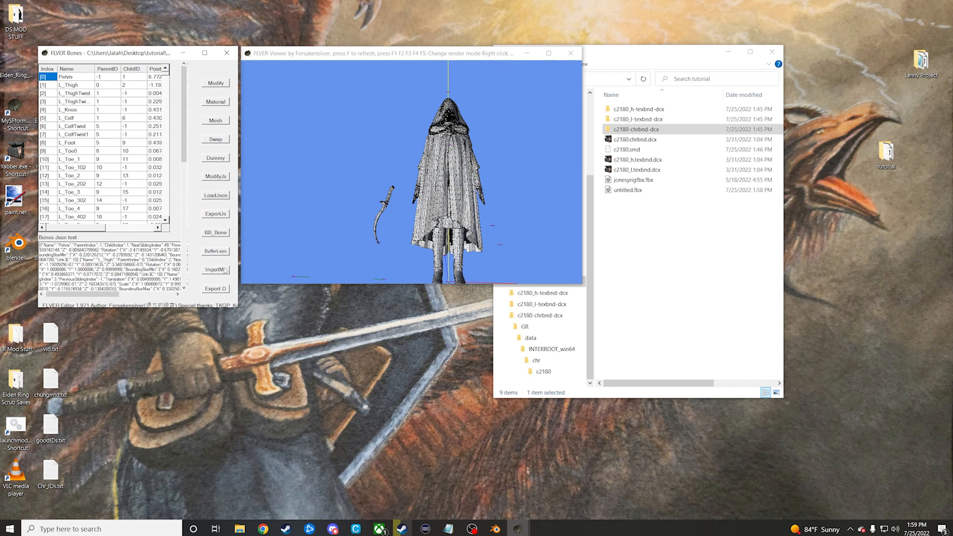
Step: Delete all c2180 meshes except the last one in the mesh list, keeping the curved blade
{"action": "left_click", "coordinate": [217, 120]}
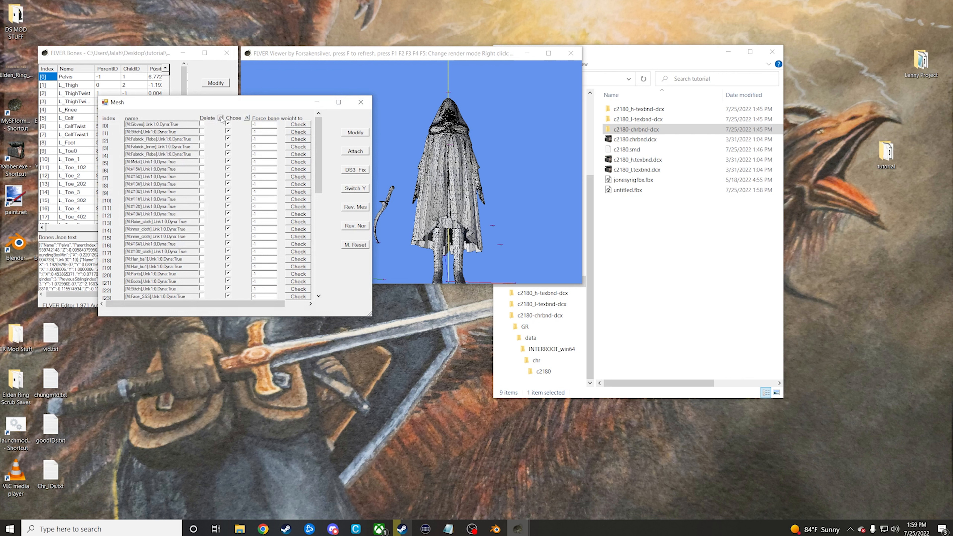
{"action": "left_click", "coordinate": [221, 118]}
{"action": "scroll", "coordinate": [224, 159], "scroll_direction": "down", "scroll_amount": 4}
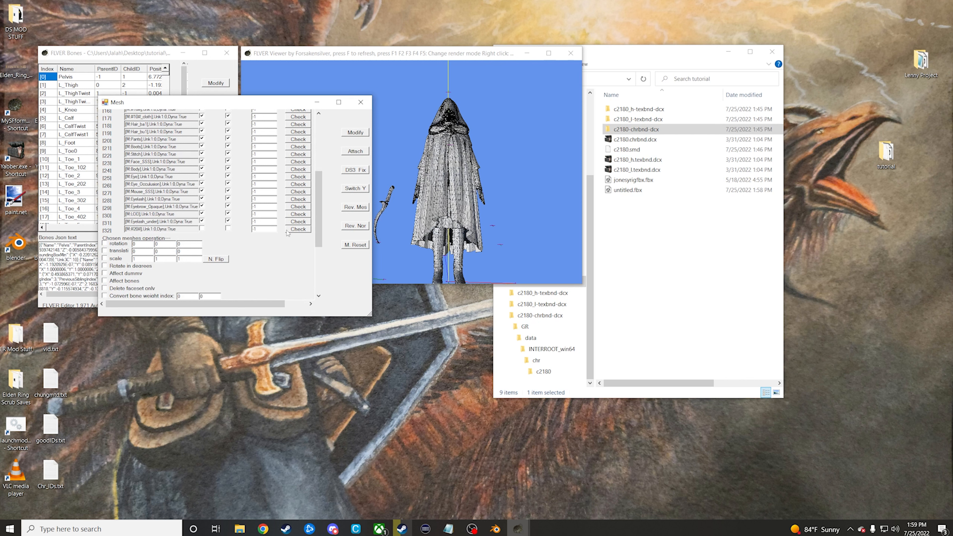
{"action": "left_click", "coordinate": [362, 135]}
{"action": "left_click", "coordinate": [493, 295]}
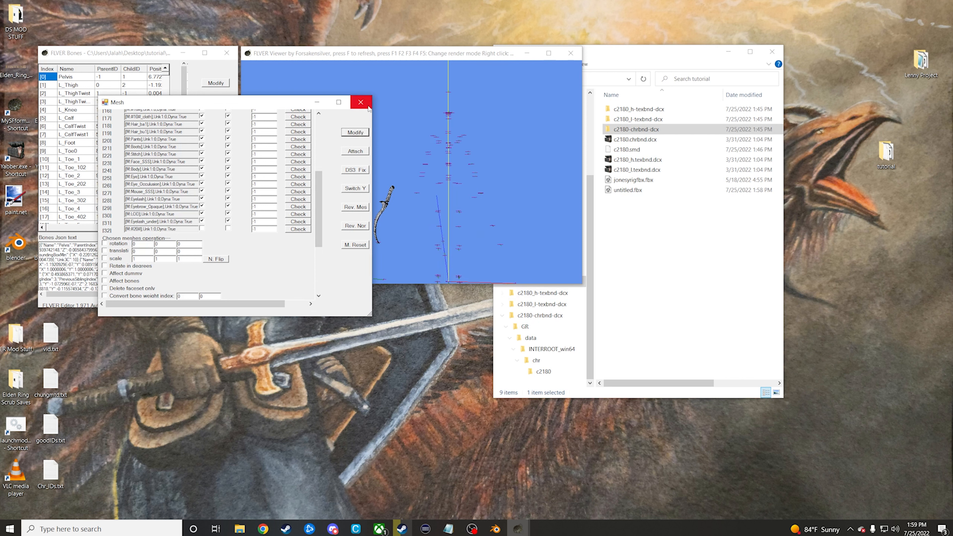
{"action": "left_click", "coordinate": [361, 102]}
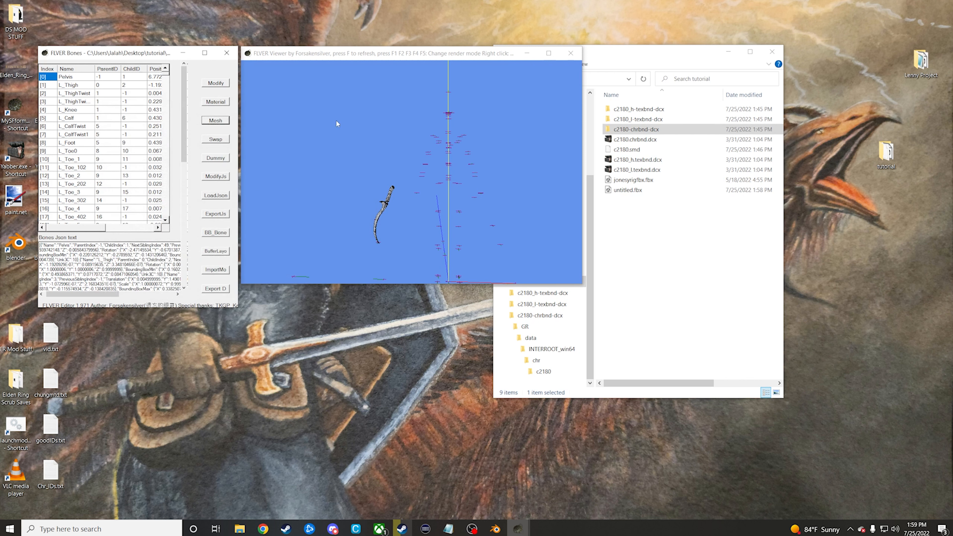
Step: Import untitled.fbx into the c2180 model, declining the YZ axis switch and accepting the LOD level
{"action": "left_click", "coordinate": [215, 269]}
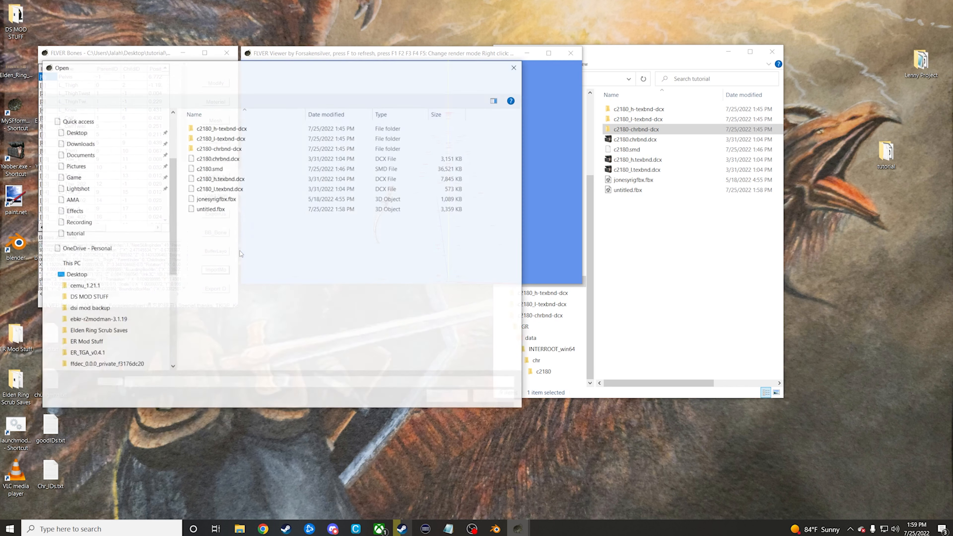
{"action": "left_click", "coordinate": [225, 209]}
{"action": "left_click", "coordinate": [452, 398]}
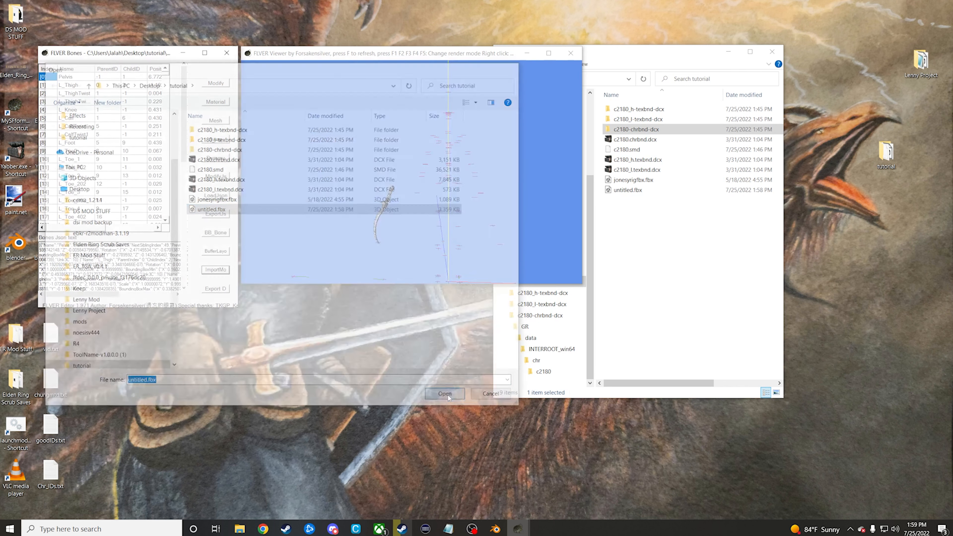
{"action": "left_click", "coordinate": [501, 298]}
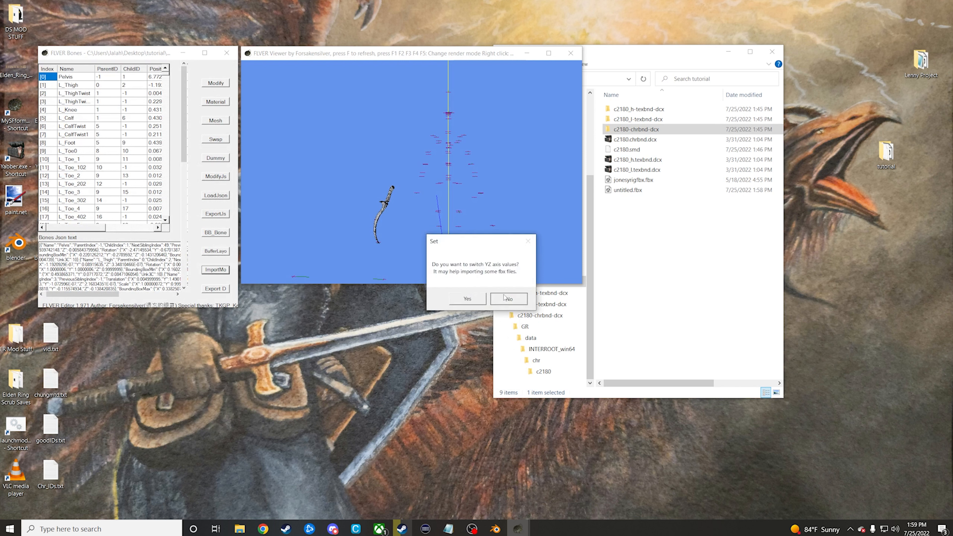
{"action": "left_click", "coordinate": [505, 296]}
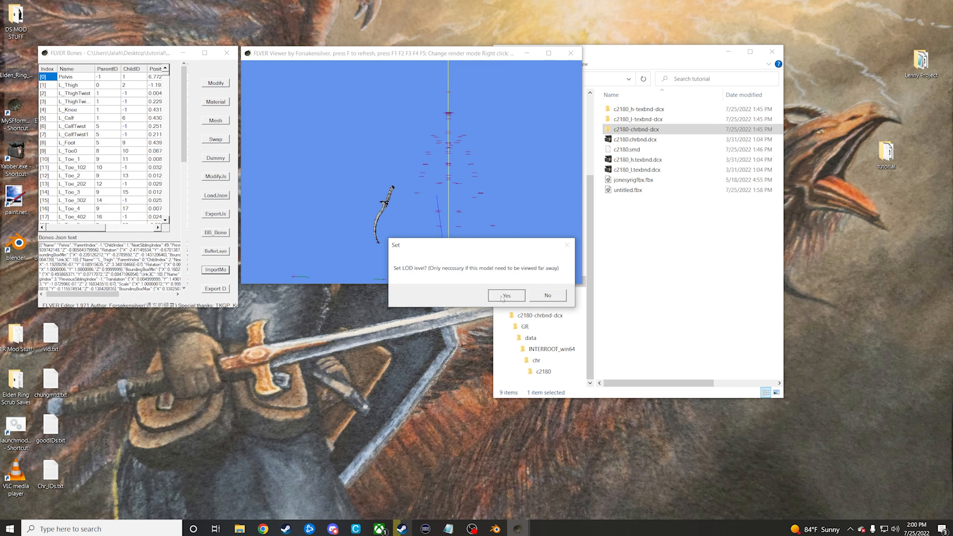
{"action": "left_click", "coordinate": [502, 297]}
{"action": "left_click", "coordinate": [522, 297]}
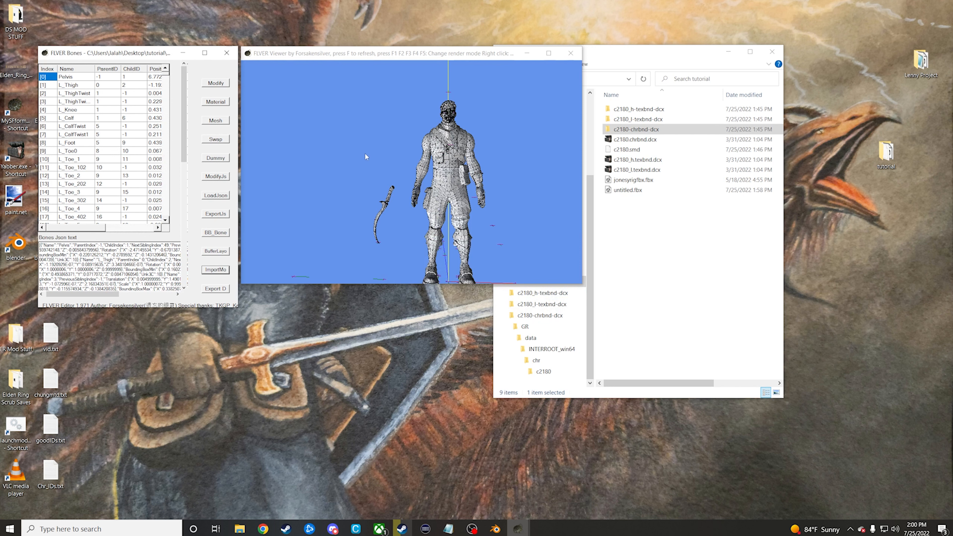
Step: Save the modified c2180 flver, then close the FLVER Bones and FLVER Viewer windows
{"action": "left_click", "coordinate": [220, 85]}
{"action": "left_click", "coordinate": [486, 296]}
{"action": "left_click", "coordinate": [227, 53]}
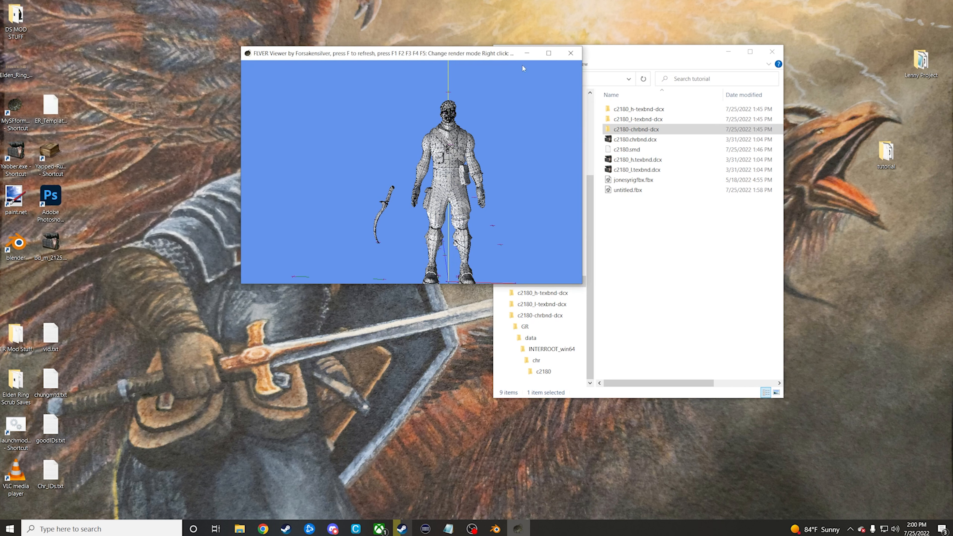
{"action": "left_click", "coordinate": [570, 53]}
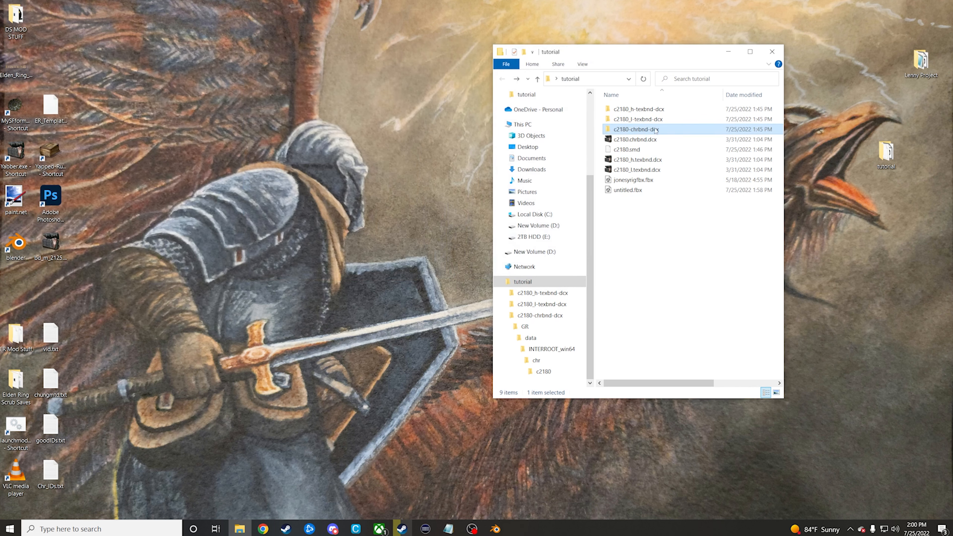
Step: Delete the old c2180.chrbnd.dcx from the tutorial folder and repack the c2180-chrbnd-dcx folder with Yabber
{"action": "left_click", "coordinate": [654, 142]}
{"action": "key", "text": "Delete"}
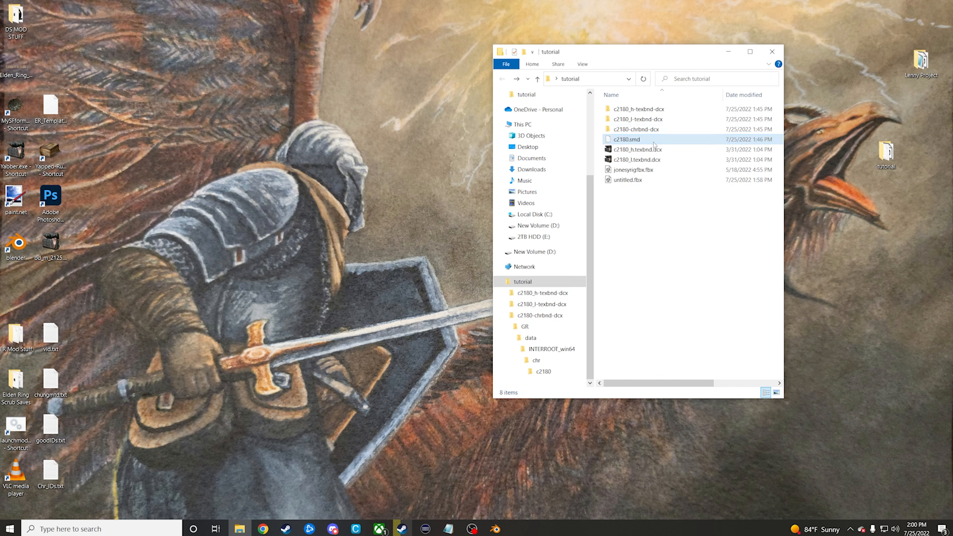
{"action": "left_click_drag", "start_coordinate": [680, 131], "coordinate": [18, 152]}
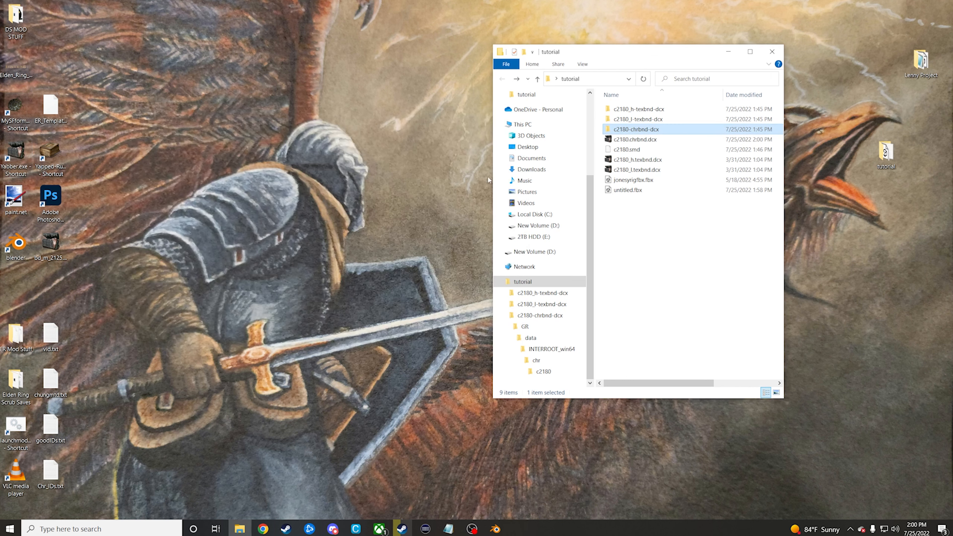
Step: Copy the repacked c2180.chrbnd.dcx and browse to the ModEngine folder inside ER Mod Stuff
{"action": "left_click", "coordinate": [648, 141]}
{"action": "right_click", "coordinate": [656, 142]}
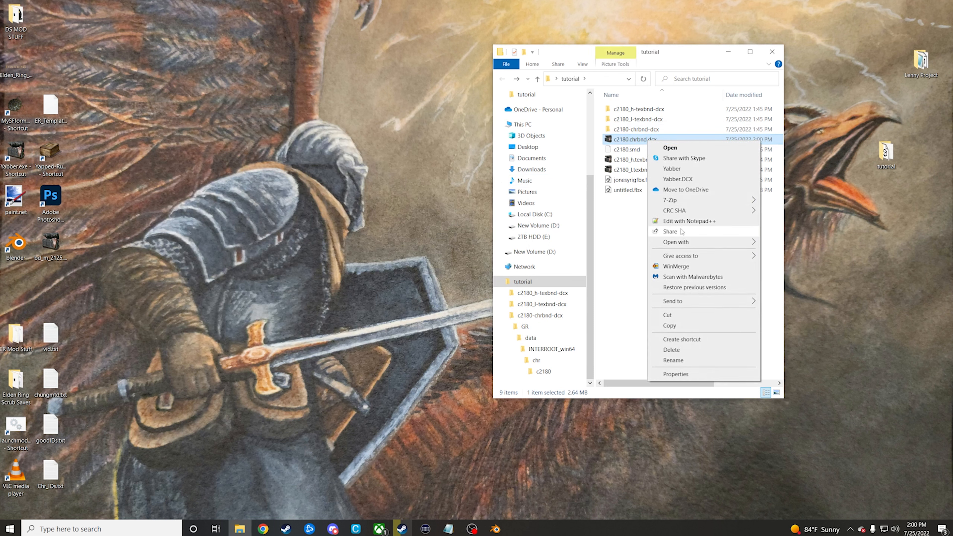
{"action": "left_click", "coordinate": [669, 325]}
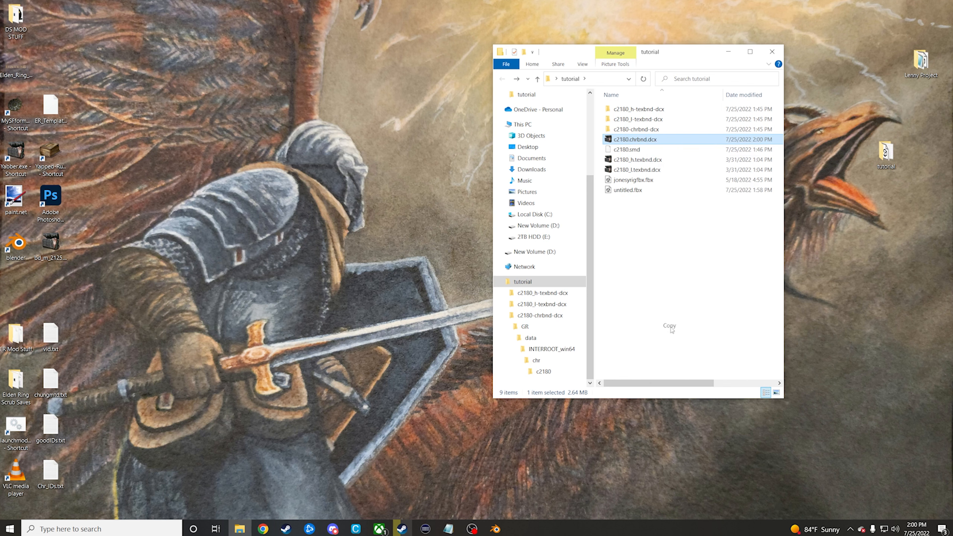
{"action": "right_click", "coordinate": [241, 529]}
{"action": "left_click", "coordinate": [242, 528]}
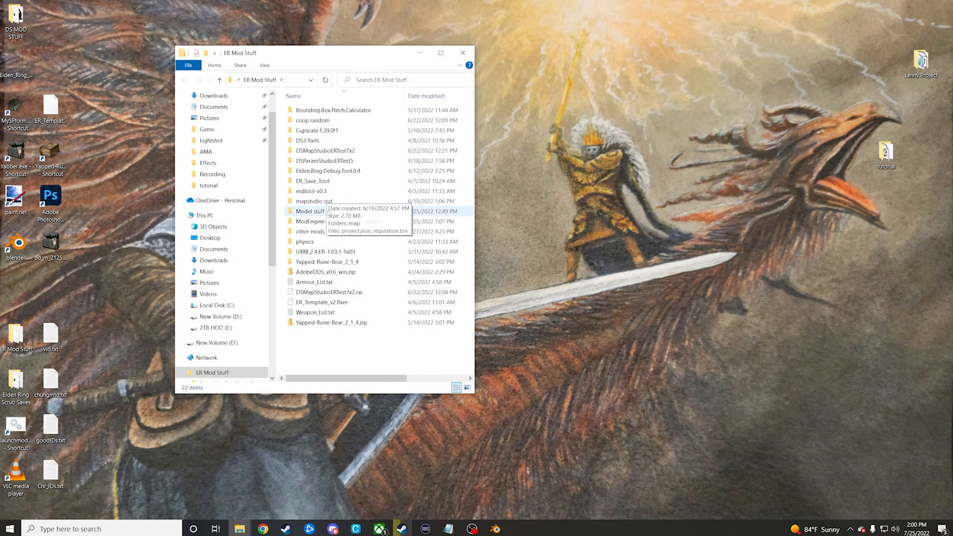
{"action": "double_click", "coordinate": [329, 221]}
{"action": "double_click", "coordinate": [318, 120]}
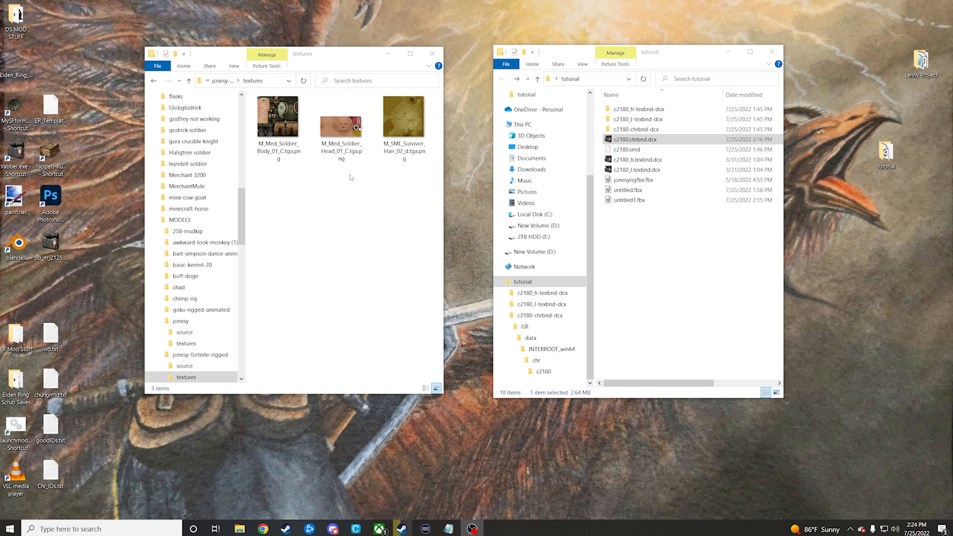
Step: Open the innermost c2180 folder inside c2180_h-texbnd-dcx
{"action": "double_click", "coordinate": [666, 110]}
{"action": "double_click", "coordinate": [653, 110]}
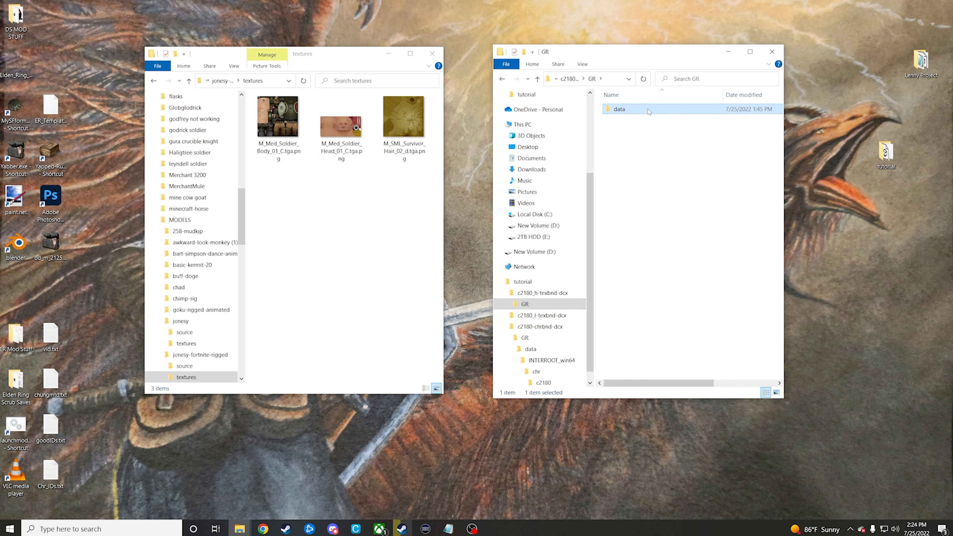
{"action": "double_click", "coordinate": [649, 110]}
{"action": "double_click", "coordinate": [649, 110]}
{"action": "double_click", "coordinate": [649, 110]}
{"action": "double_click", "coordinate": [649, 110]}
Step: Unpack c2180_h.tpf with Yabber and open the resulting c2180_h-tpf folder
{"action": "left_click_drag", "start_coordinate": [649, 110], "coordinate": [15, 151]}
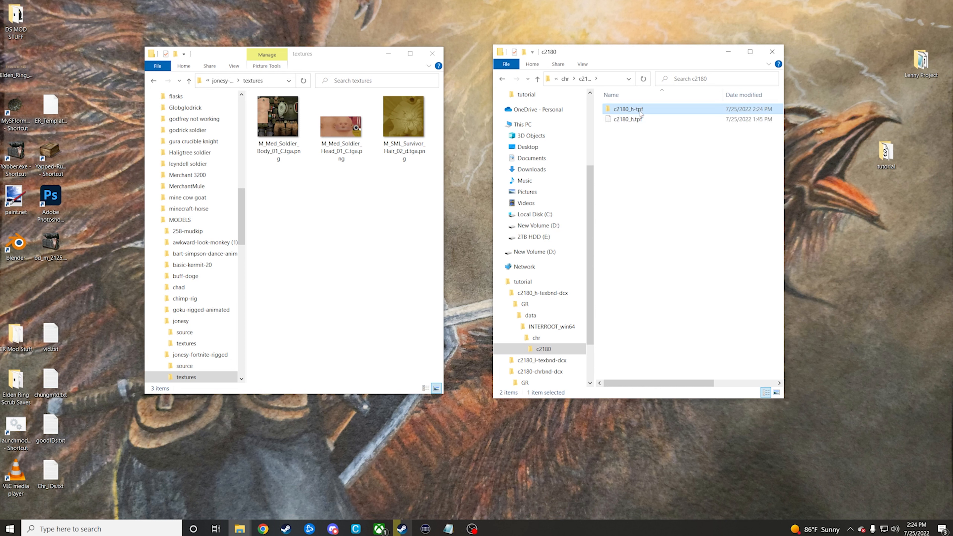
{"action": "left_click", "coordinate": [628, 109]}
{"action": "double_click", "coordinate": [628, 109]}
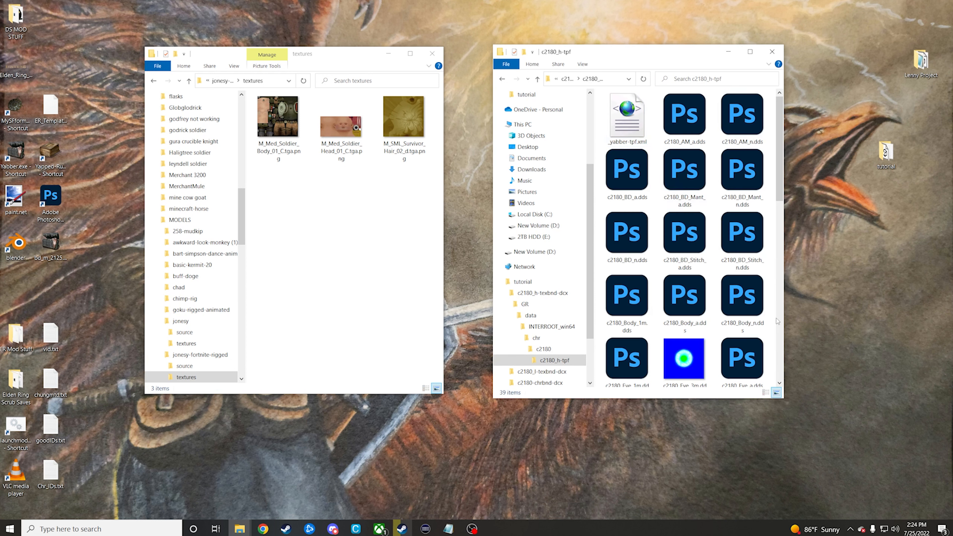
Step: Enlarge the c2180_h-tpf window and delete all its textures except the three c2180_WP_A_0124 files, keeping _yabber-tpf.xml
{"action": "left_click_drag", "start_coordinate": [785, 400], "coordinate": [876, 429]}
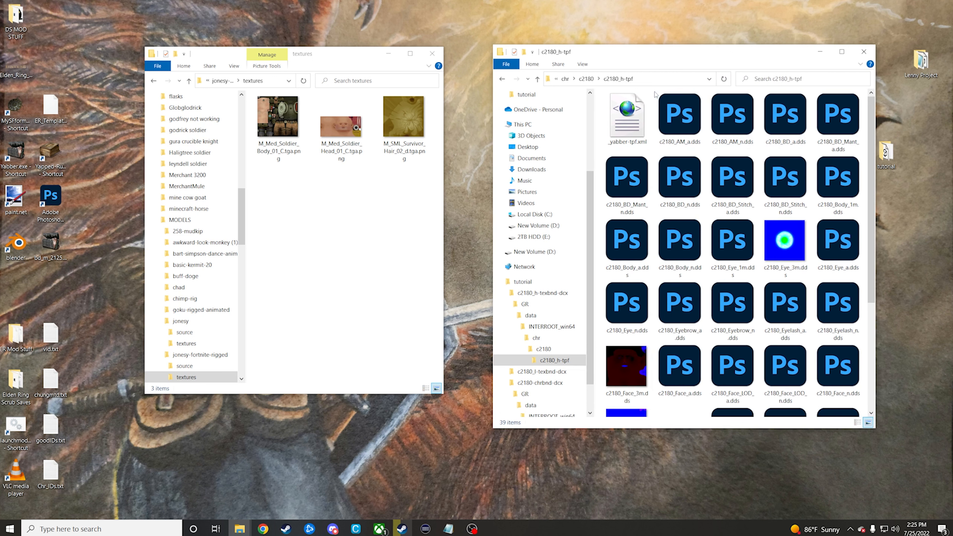
{"action": "left_click_drag", "start_coordinate": [653, 92], "coordinate": [836, 320]}
{"action": "key", "text": "Delete"}
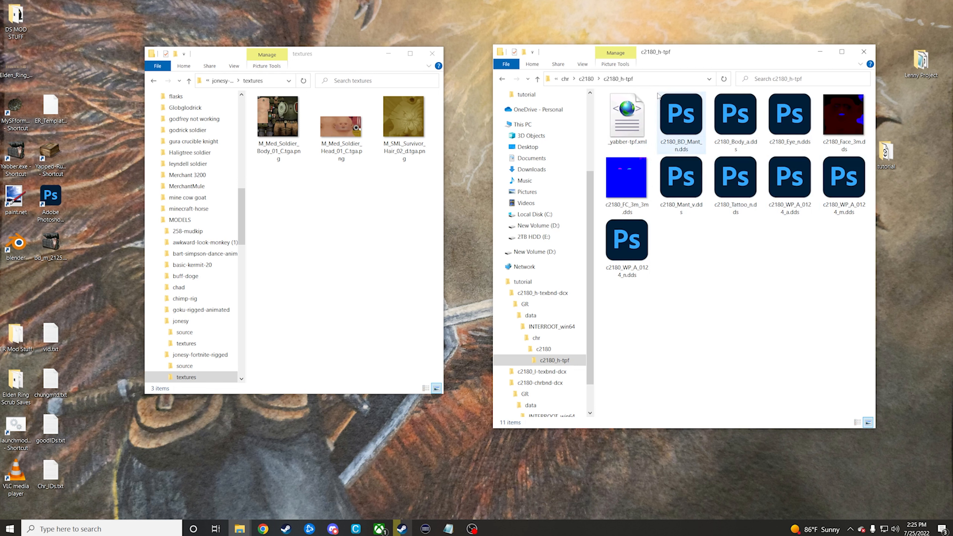
{"action": "left_click", "coordinate": [676, 113]}
{"action": "key", "text": "shift+Right"}
{"action": "key", "text": "shift+Right"}
{"action": "key", "text": "shift+Right"}
{"action": "key", "text": "shift+Right"}
{"action": "key", "text": "shift+Right"}
{"action": "key", "text": "shift+Right"}
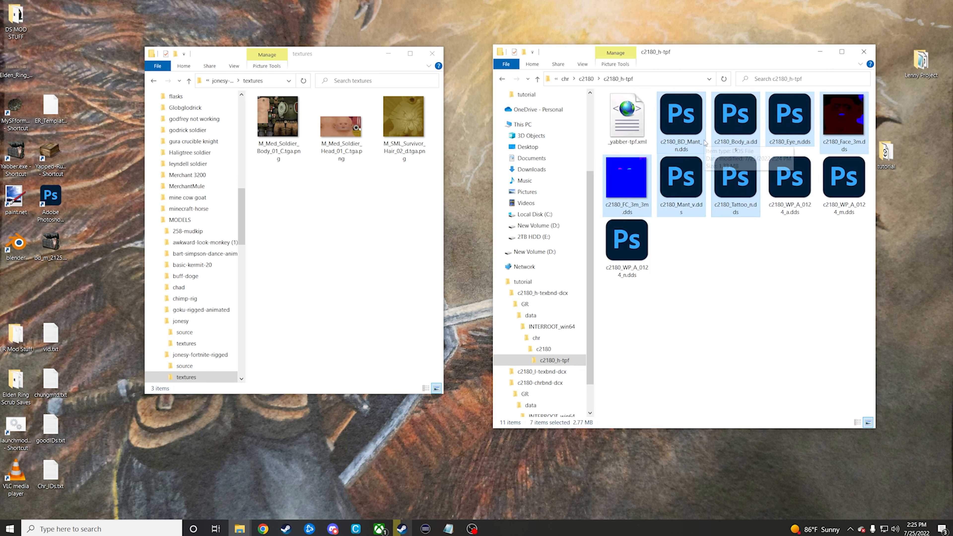
{"action": "key", "text": "Delete"}
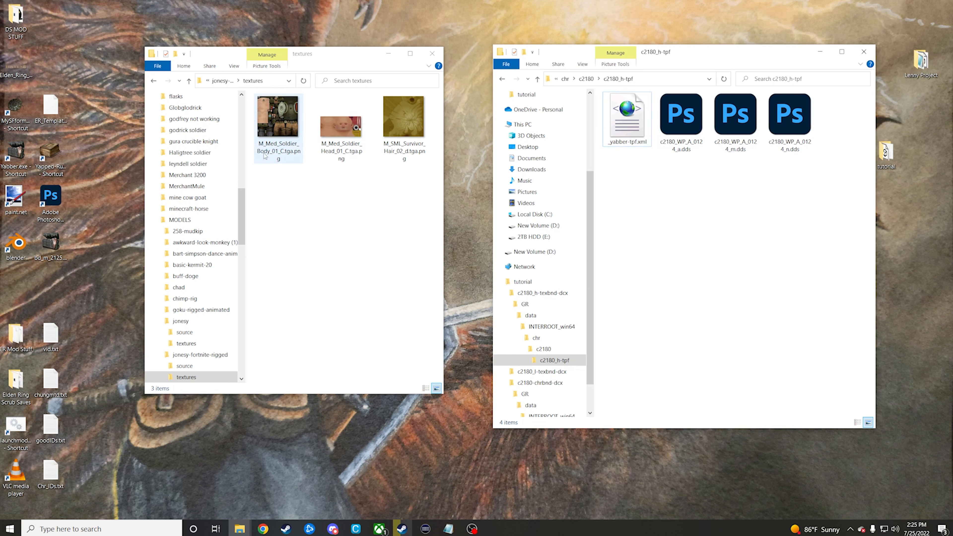
Step: Open the three Jonesy PNG textures in Photoshop, dismiss the Creative Cloud error, and maximize the Photoshop window
{"action": "left_click_drag", "start_coordinate": [280, 240], "coordinate": [49, 193]}
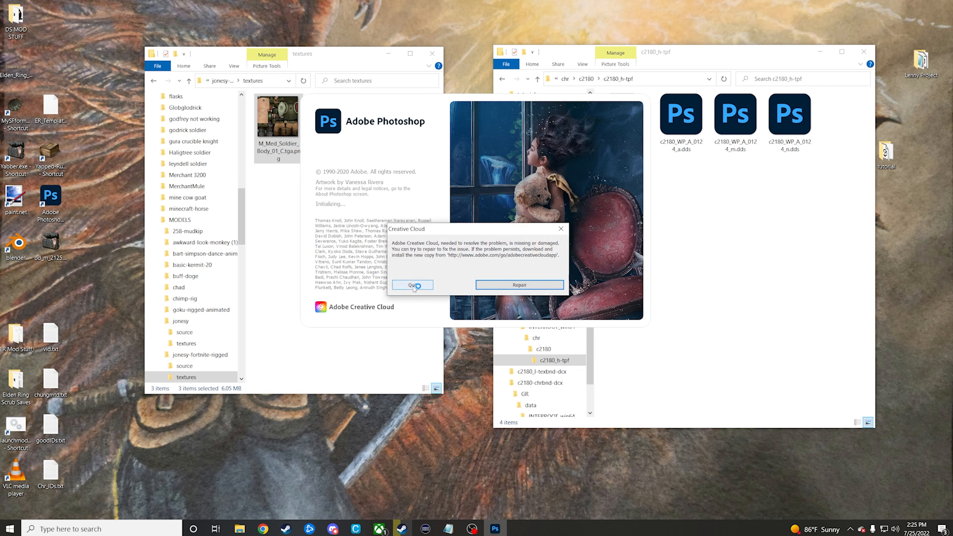
{"action": "left_click", "coordinate": [425, 287]}
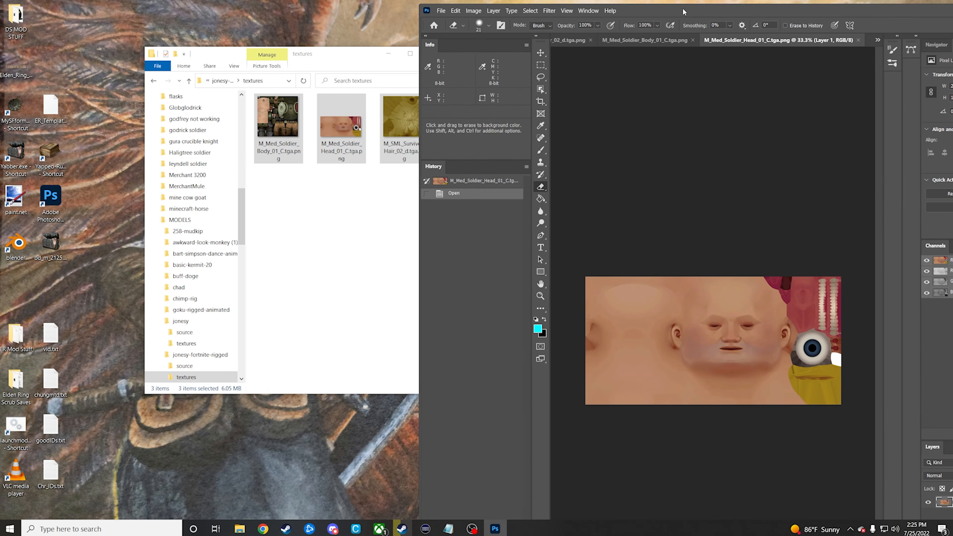
{"action": "left_click_drag", "start_coordinate": [696, 10], "coordinate": [487, 2]}
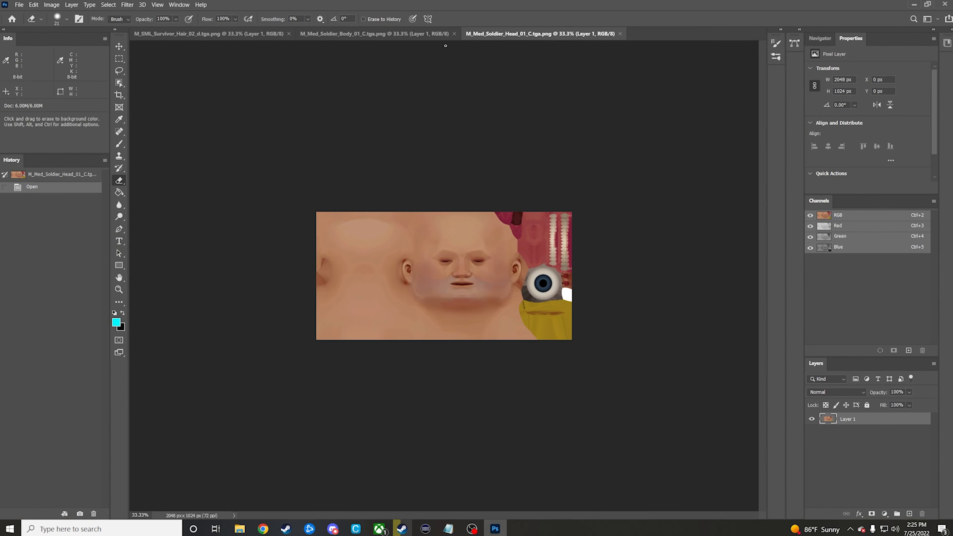
Step: Save M_SML_Survivor_Hair_02_d.tga as an Intel Texture Works DDS with Color + Alpha, BC7 8bpp Fine (sRGB, DX11+) compression and auto-generated mip maps
{"action": "left_click", "coordinate": [205, 34]}
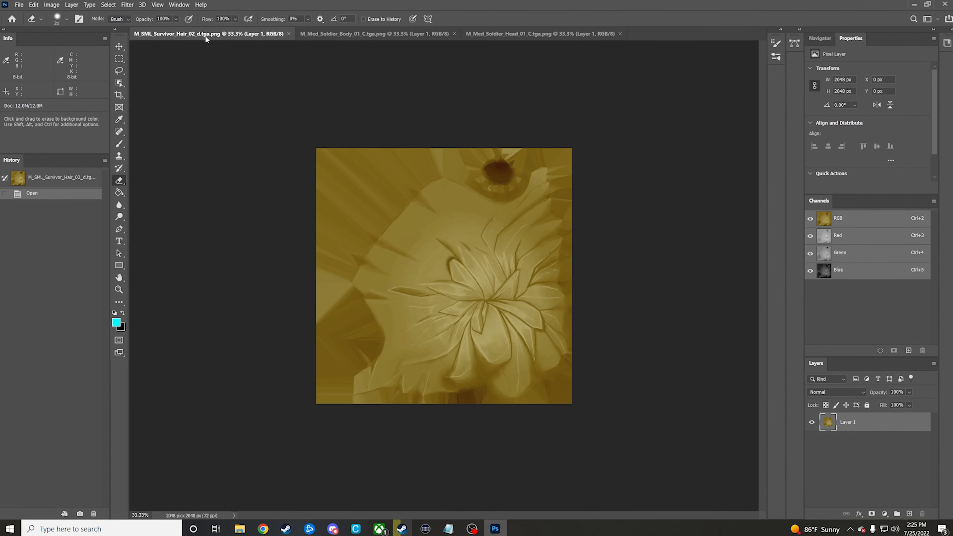
{"action": "left_click", "coordinate": [20, 5]}
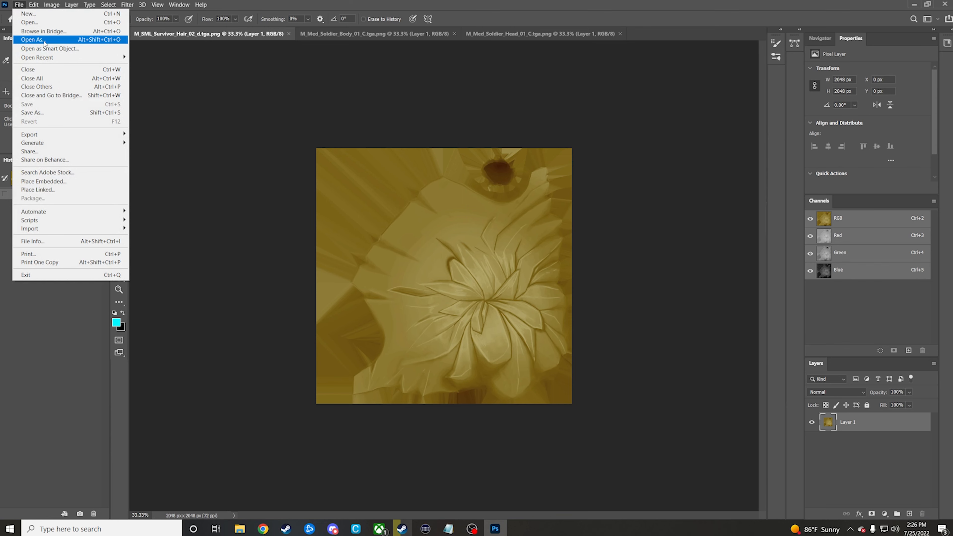
{"action": "left_click", "coordinate": [33, 113]}
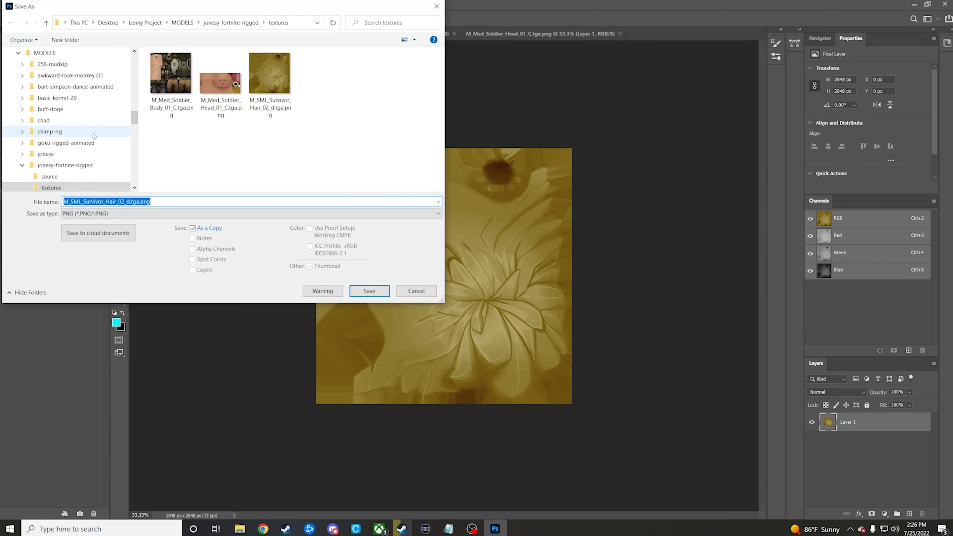
{"action": "left_click", "coordinate": [111, 214]}
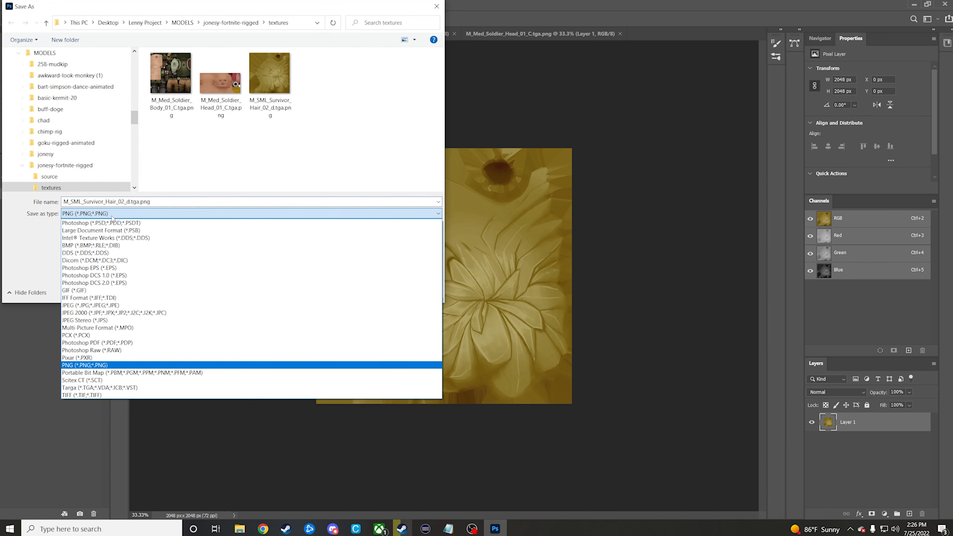
{"action": "left_click", "coordinate": [100, 239]}
{"action": "left_click_drag", "start_coordinate": [465, 110], "coordinate": [218, 120]}
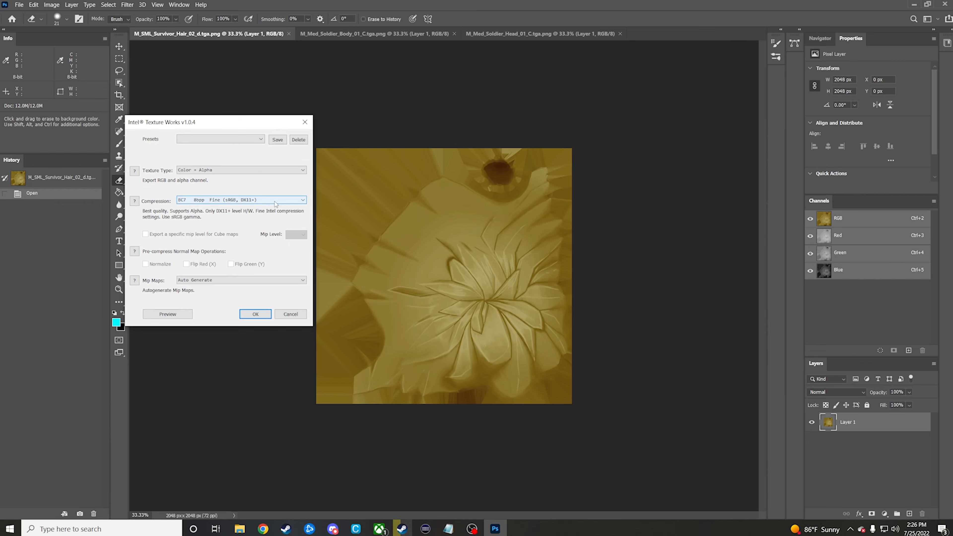
{"action": "left_click", "coordinate": [255, 314]}
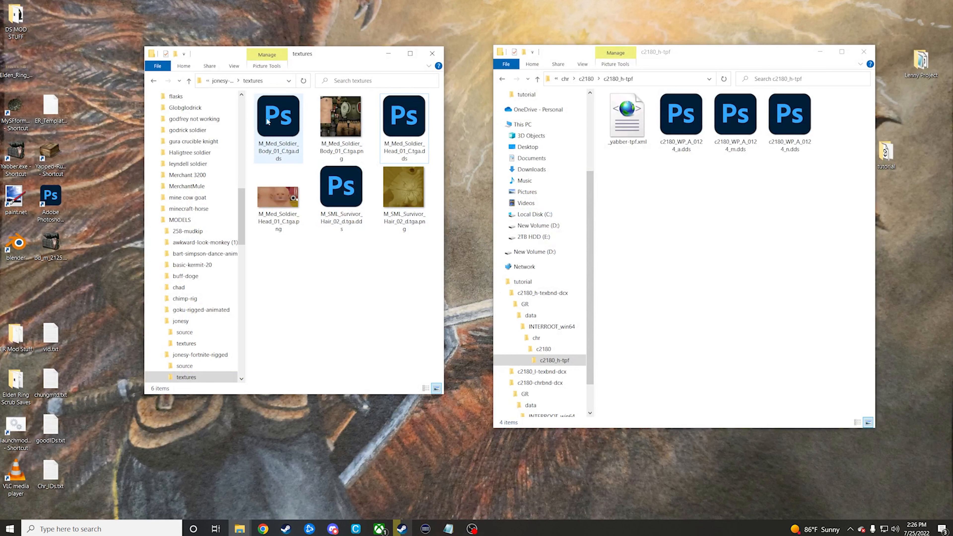
Step: Move the body, head and hair DDS textures from the Jonesy textures folder into c2180_h-tpf
{"action": "left_click", "coordinate": [267, 121]}
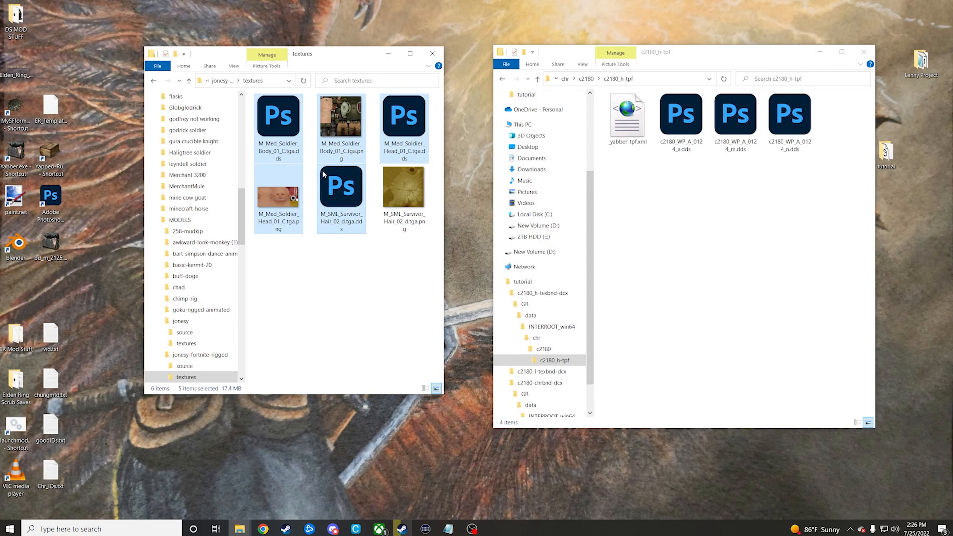
{"action": "left_click_drag", "start_coordinate": [275, 120], "coordinate": [644, 209]}
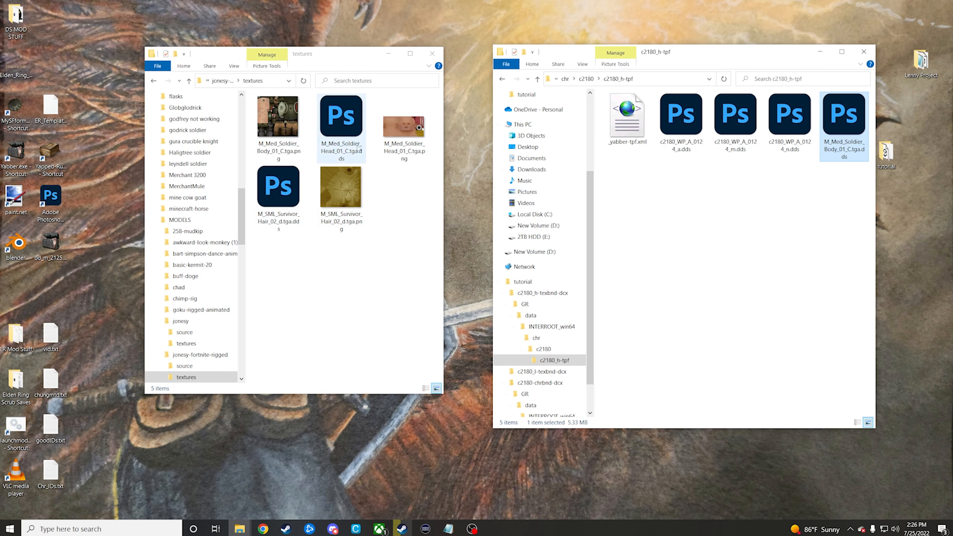
{"action": "left_click_drag", "start_coordinate": [341, 117], "coordinate": [637, 202]}
{"action": "left_click_drag", "start_coordinate": [404, 118], "coordinate": [720, 244]}
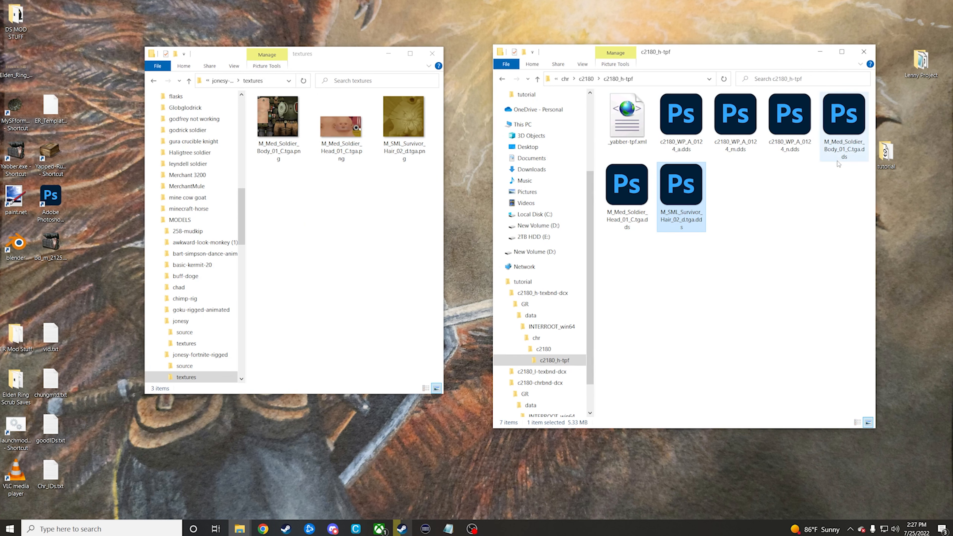
Step: Rename the M_Med_Soldier_Body_01_C.tga.dds texture in c2180_h-tpf as JonesyBody.dds
{"action": "right_click", "coordinate": [839, 149]}
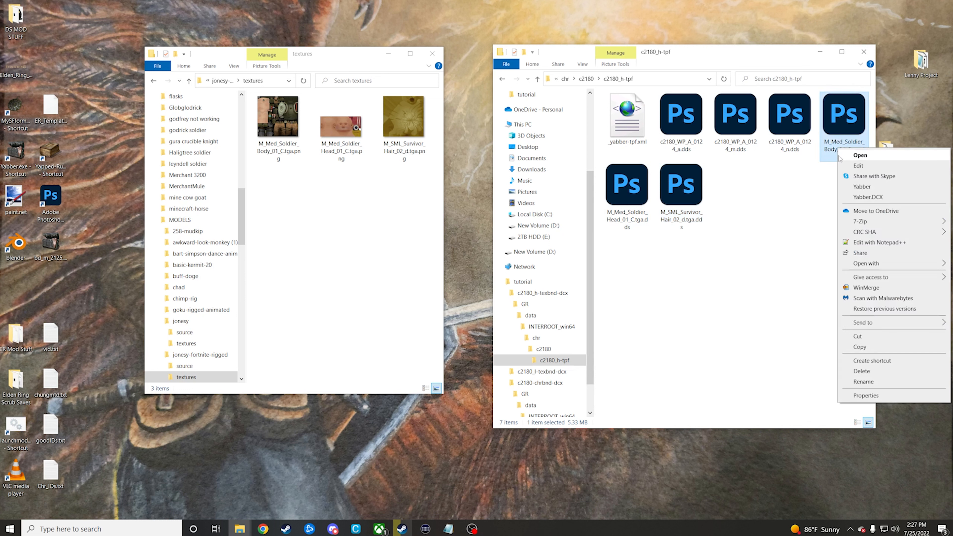
{"action": "left_click", "coordinate": [863, 382]}
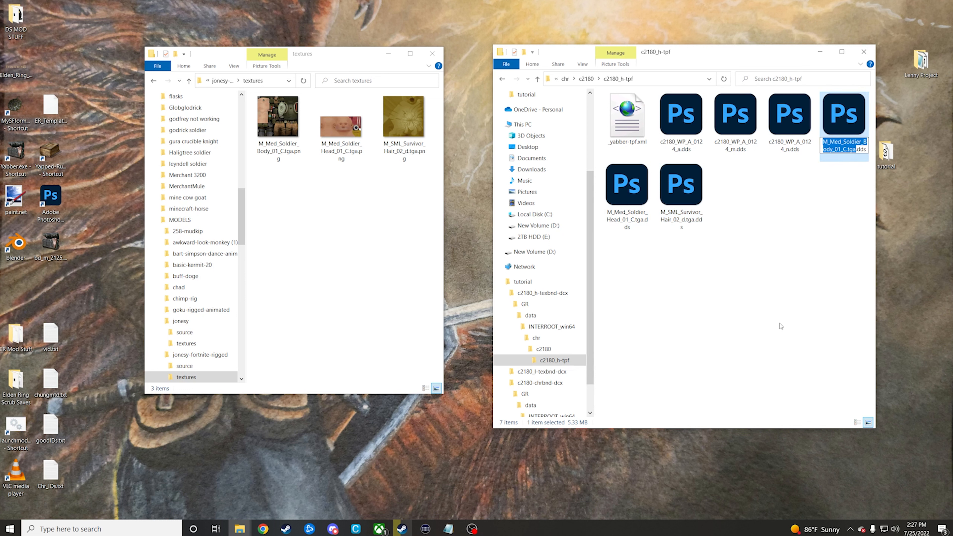
{"action": "key", "text": "BackSpace"}
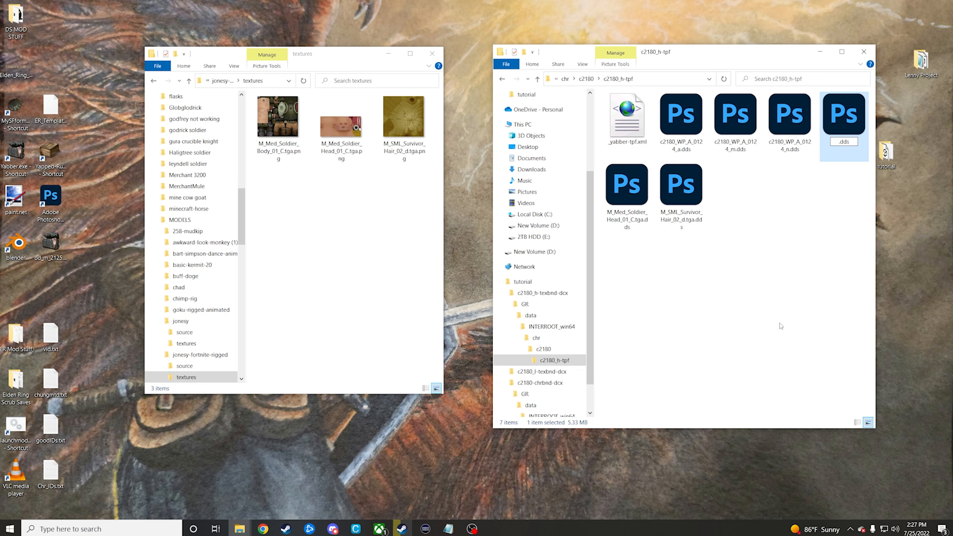
{"action": "type", "text": "JonesyBody"}
{"action": "key", "text": "Return"}
Step: Rename the M_Med_Soldier_Head_01_C.tga.dds texture as JonesyHead.dds
{"action": "right_click", "coordinate": [640, 189]}
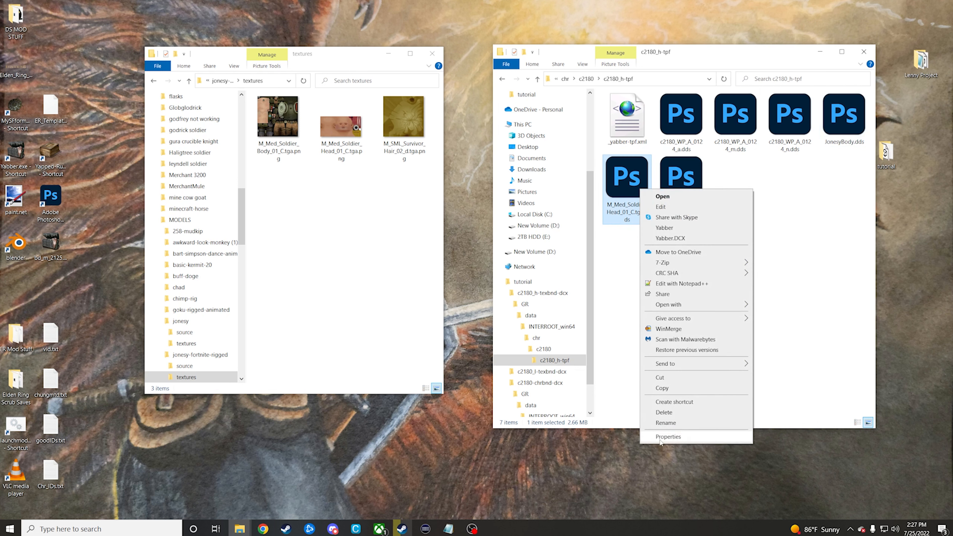
{"action": "left_click", "coordinate": [665, 423]}
{"action": "type", "text": "JonesyHe"}
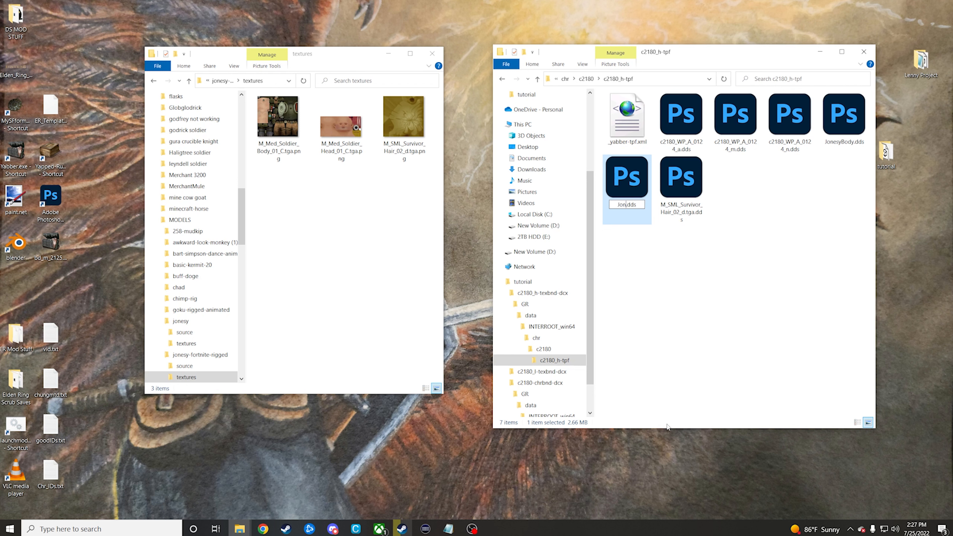
{"action": "type", "text": "ad"}
{"action": "key", "text": "Return"}
Step: Rename the M_SML_Survivor_Hair_02_d.tga.dds texture as JonesyHair.dds
{"action": "left_click", "coordinate": [681, 180]}
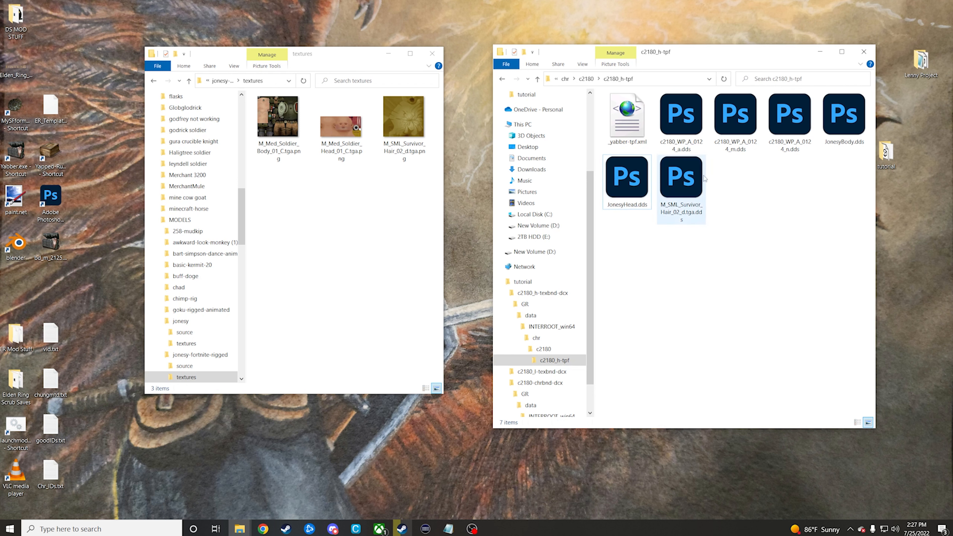
{"action": "right_click", "coordinate": [682, 209]}
{"action": "left_click", "coordinate": [708, 436]}
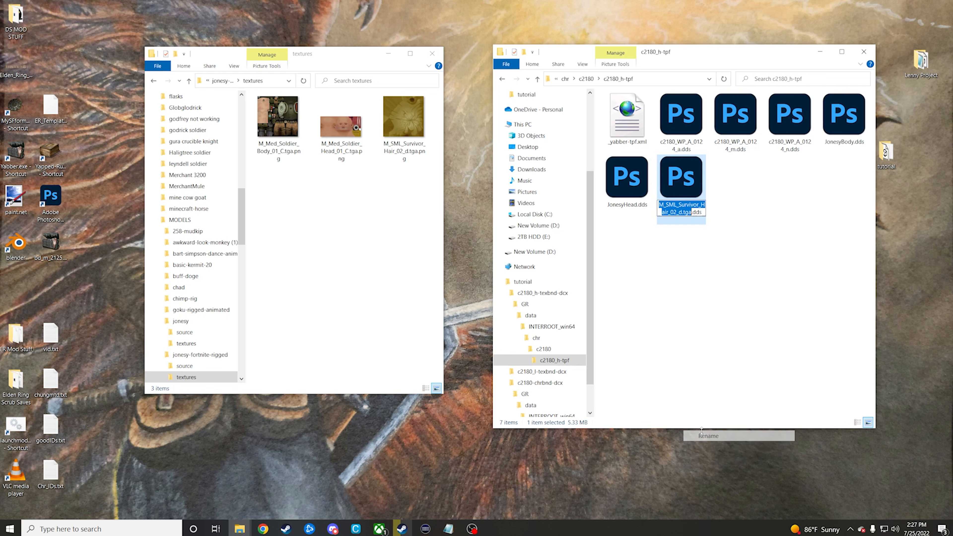
{"action": "key", "text": "BackSpace"}
{"action": "type", "text": "Jonesy"}
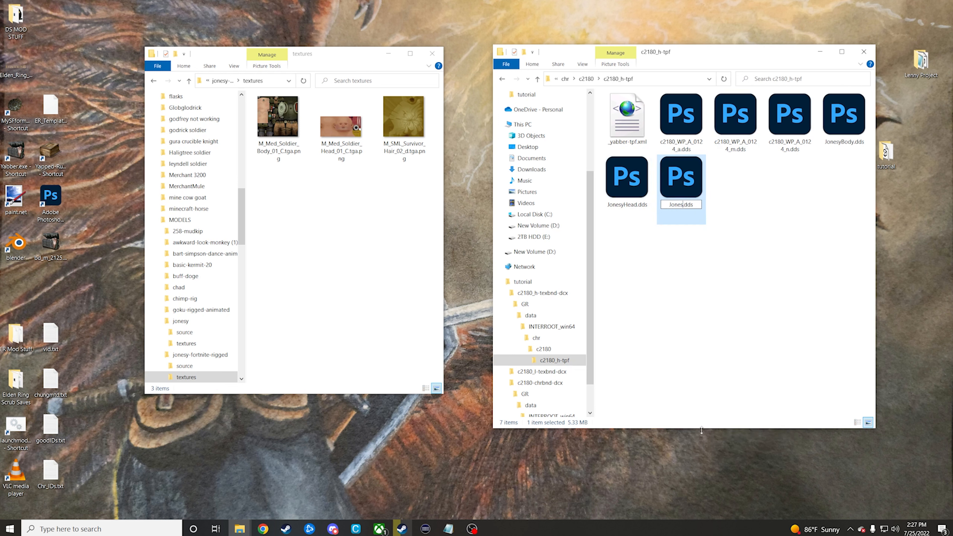
{"action": "type", "text": "Hair"}
{"action": "left_click", "coordinate": [693, 320]}
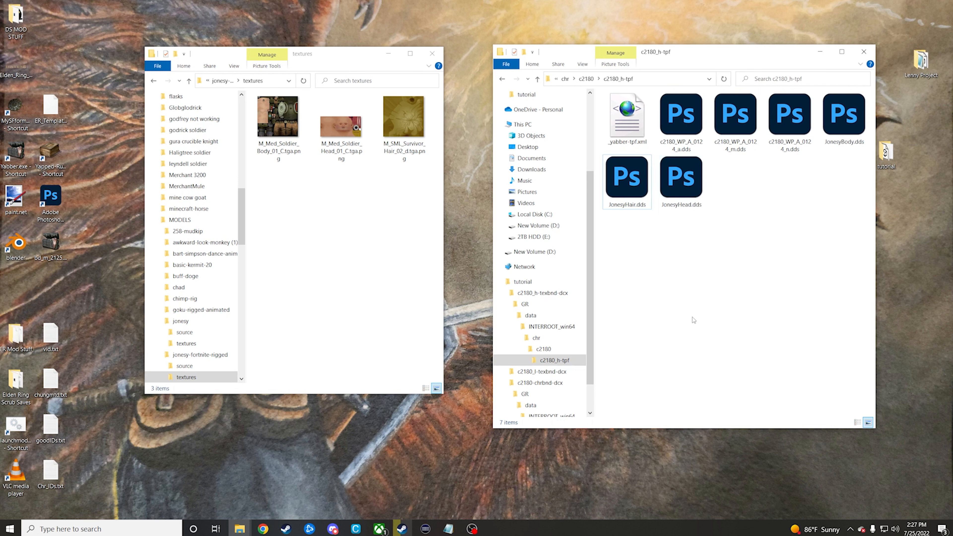
Step: Open _yabber-tpf.xml in Notepad++, decline the update, and move the editor window clear of the c2180_h-tpf folder's files
{"action": "left_click", "coordinate": [635, 128]}
{"action": "right_click", "coordinate": [636, 128]}
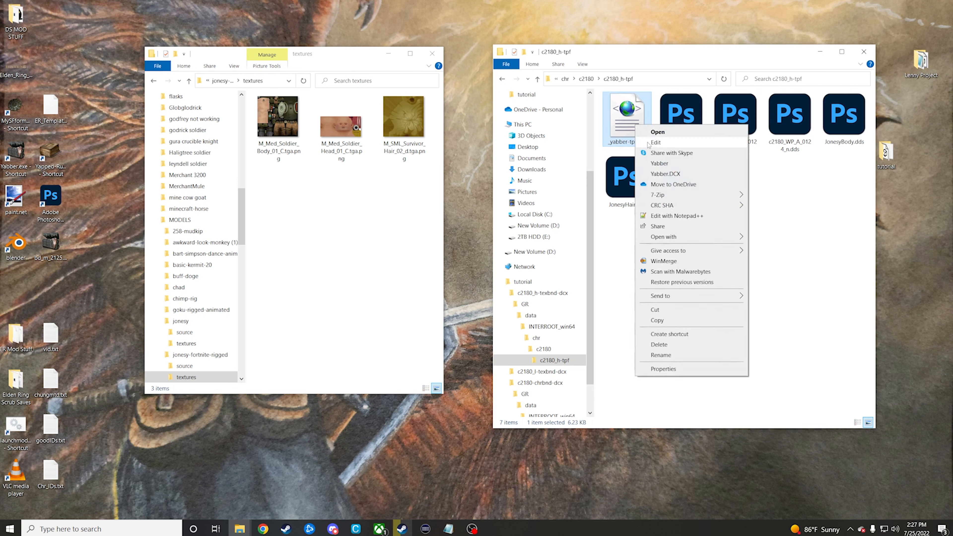
{"action": "left_click", "coordinate": [633, 215]}
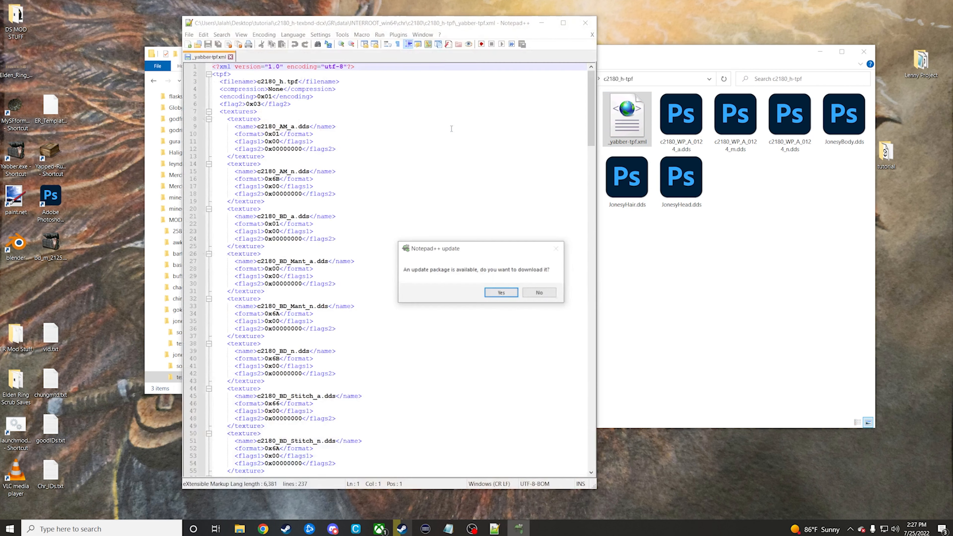
{"action": "left_click", "coordinate": [528, 296]}
{"action": "left_click_drag", "start_coordinate": [474, 28], "coordinate": [372, 24]}
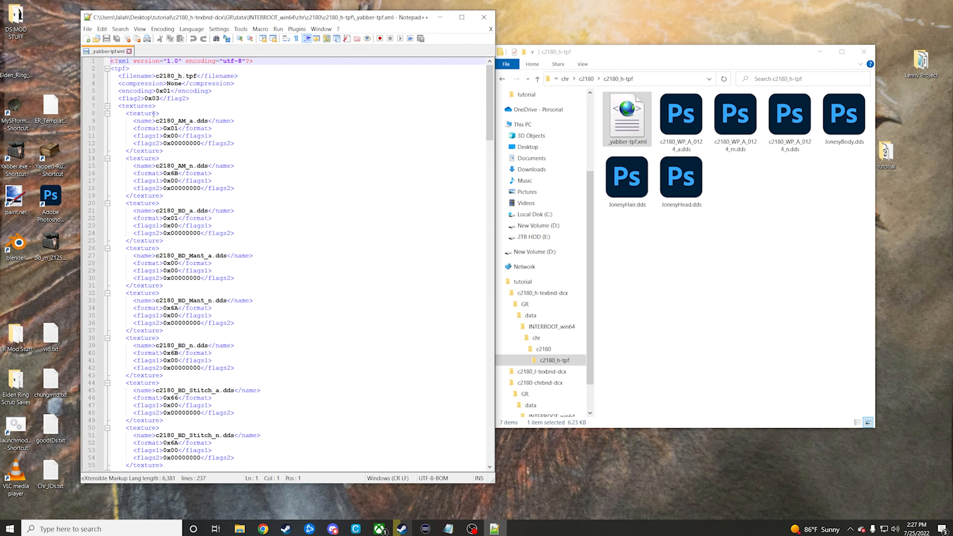
Step: Delete all texture entries from c2180_AM_a.dds through c2180_Tattoo_n.dds and the leftover blank line, keeping only the three c2180_WP_A_0124 entries
{"action": "left_click_drag", "start_coordinate": [126, 115], "coordinate": [289, 197]}
{"action": "scroll", "coordinate": [272, 251], "scroll_direction": "down", "scroll_amount": 20}
{"action": "scroll", "coordinate": [274, 279], "scroll_direction": "down", "scroll_amount": 20}
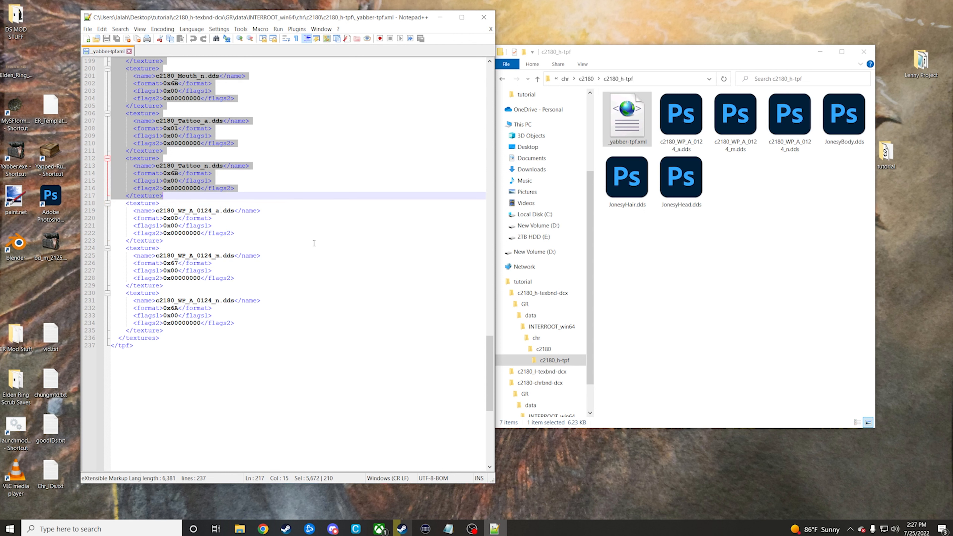
{"action": "key", "text": "Delete"}
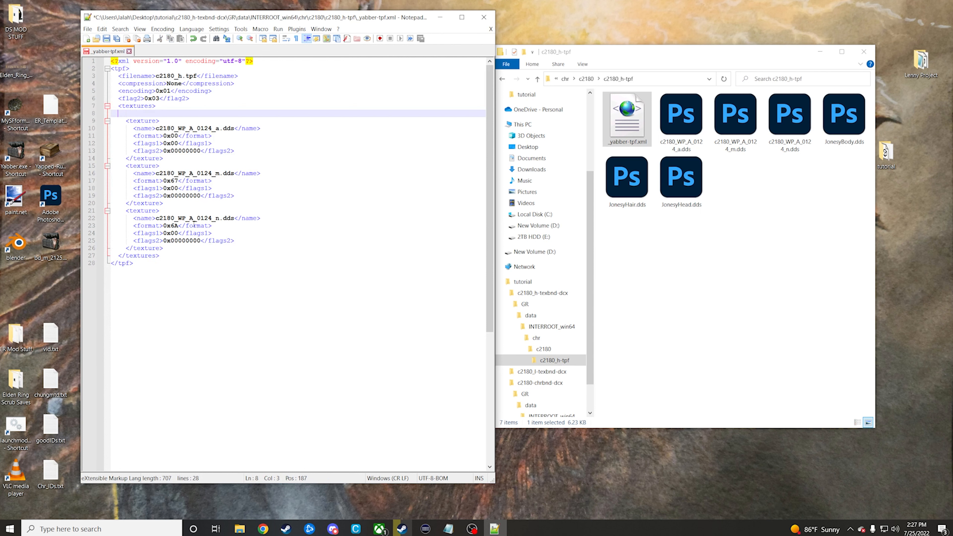
{"action": "key", "text": "BackSpace"}
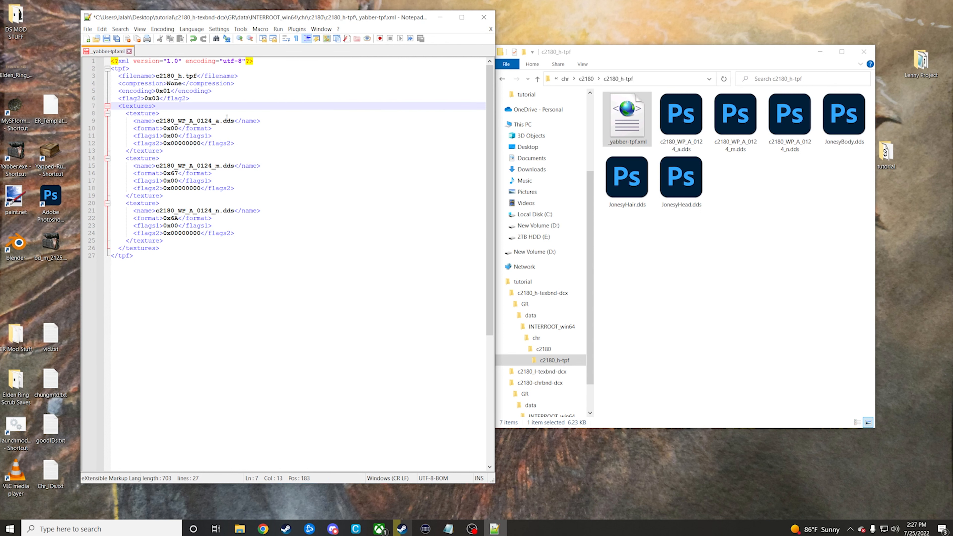
Step: Add three copies of the c2180_WP_A_0124_a.dds texture entry after the last entry in the textures list
{"action": "left_click_drag", "start_coordinate": [216, 120], "coordinate": [224, 120]}
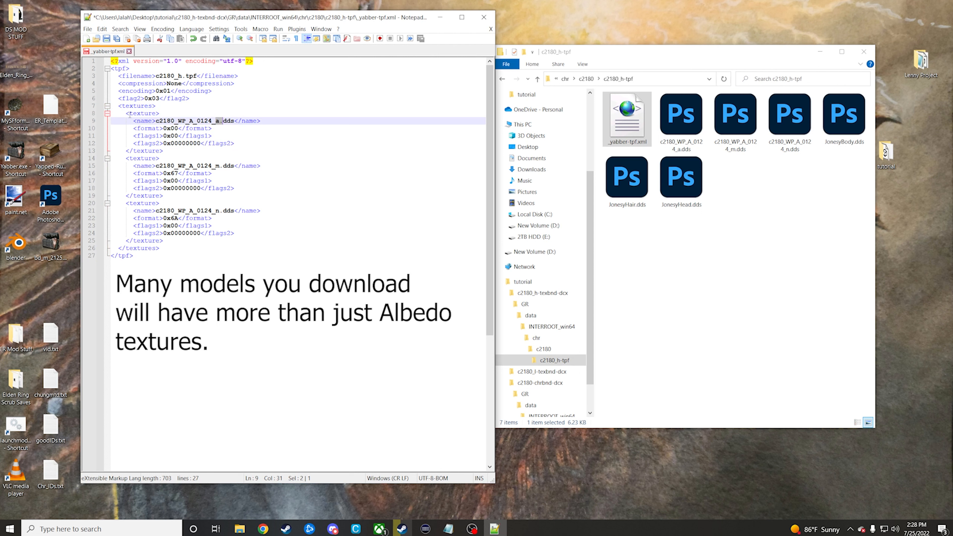
{"action": "left_click_drag", "start_coordinate": [127, 113], "coordinate": [182, 148]}
{"action": "key", "text": "ctrl+c"}
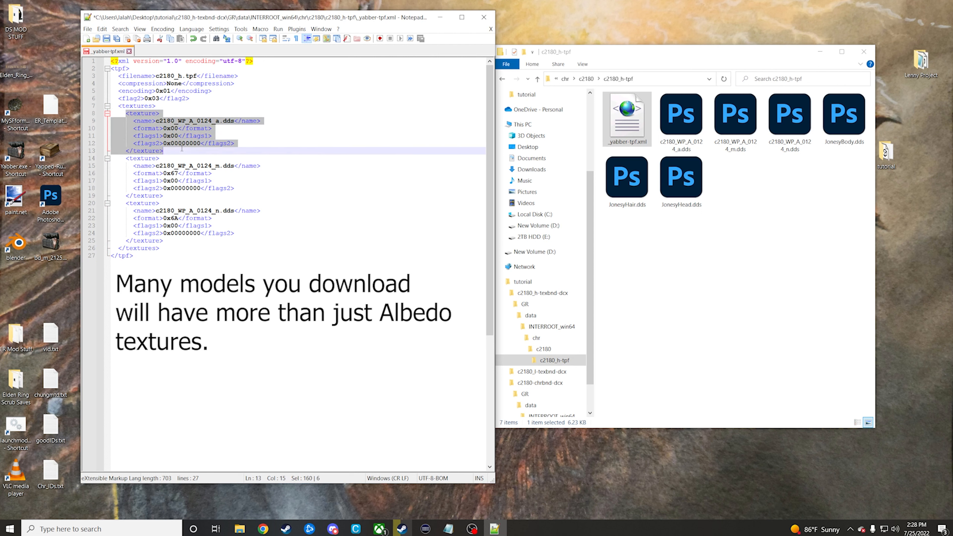
{"action": "left_click", "coordinate": [173, 242]}
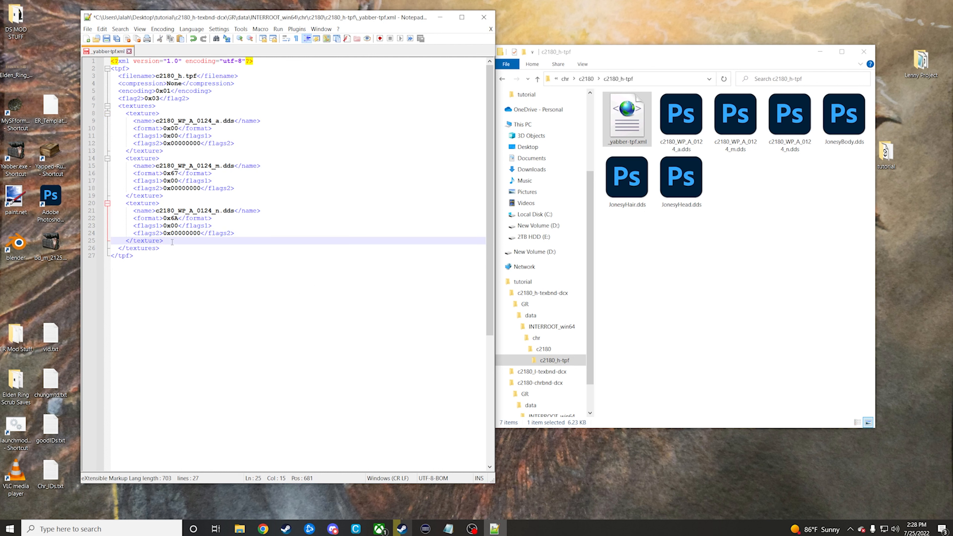
{"action": "key", "text": "Return"}
{"action": "key", "text": "ctrl+v"}
{"action": "key", "text": "Return"}
{"action": "key", "text": "ctrl+v"}
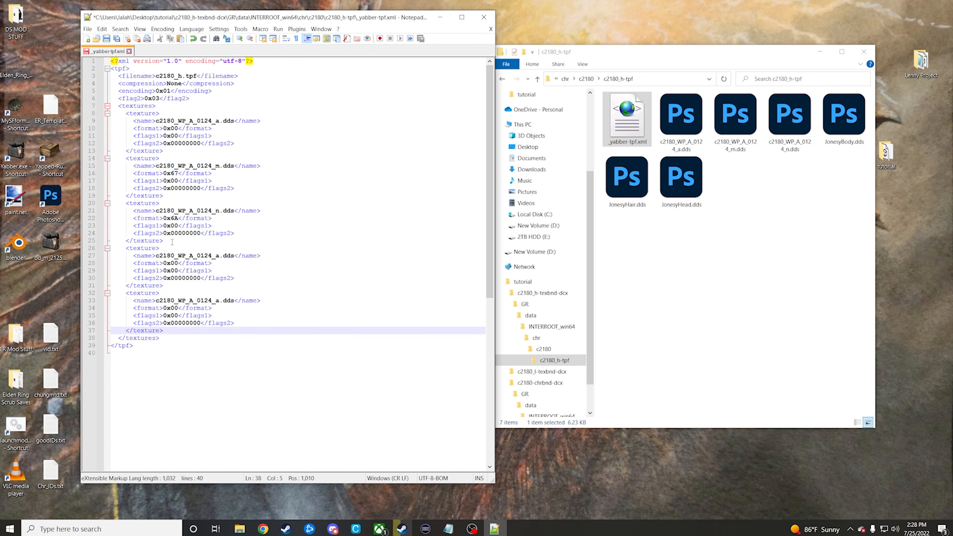
{"action": "key", "text": "Return"}
{"action": "key", "text": "ctrl+v"}
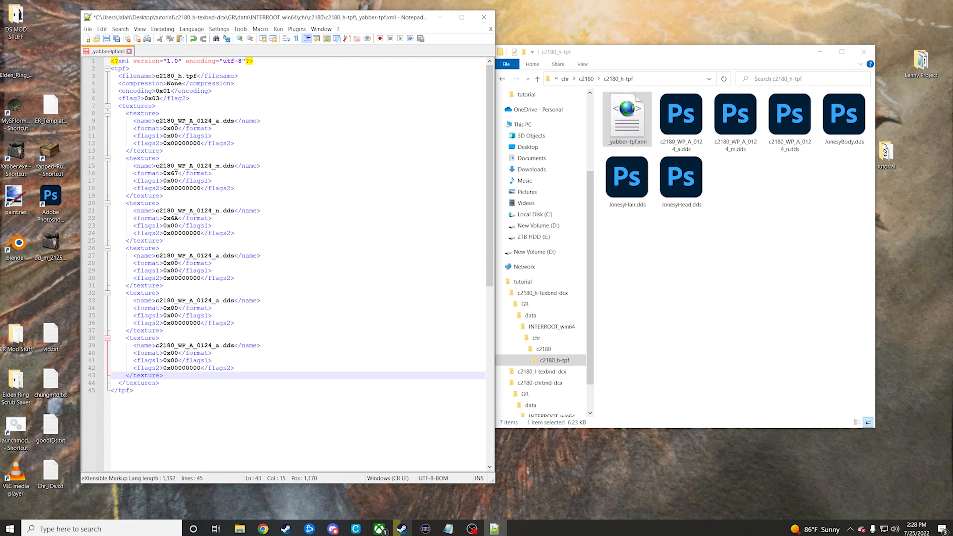
Step: Set the first copied entry's name to JonesyBody.dds, using the name copied from the body texture file
{"action": "left_click", "coordinate": [844, 114]}
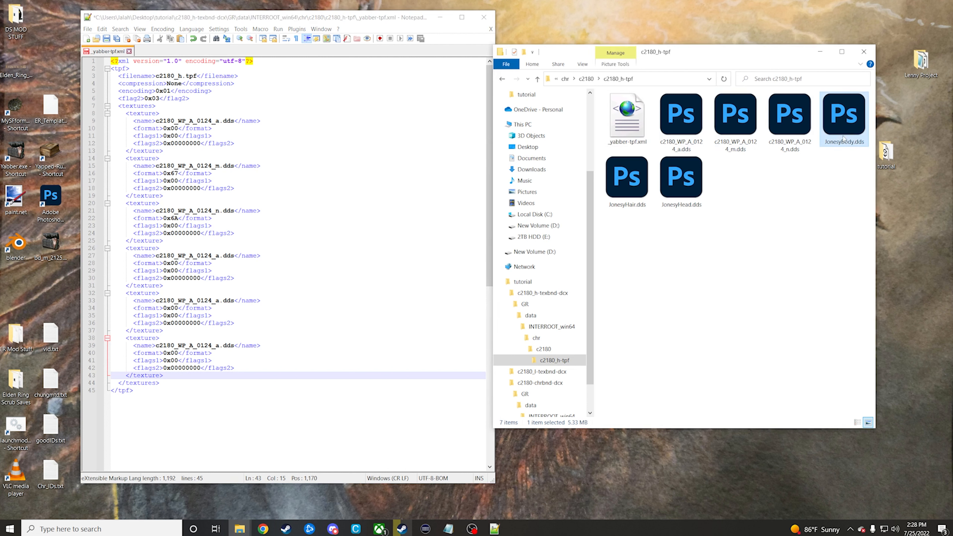
{"action": "right_click", "coordinate": [842, 137]}
{"action": "left_click", "coordinate": [868, 370]}
{"action": "key", "text": "ctrl+c"}
{"action": "left_click_drag", "start_coordinate": [156, 256], "coordinate": [220, 258]}
{"action": "key", "text": "ctrl+v"}
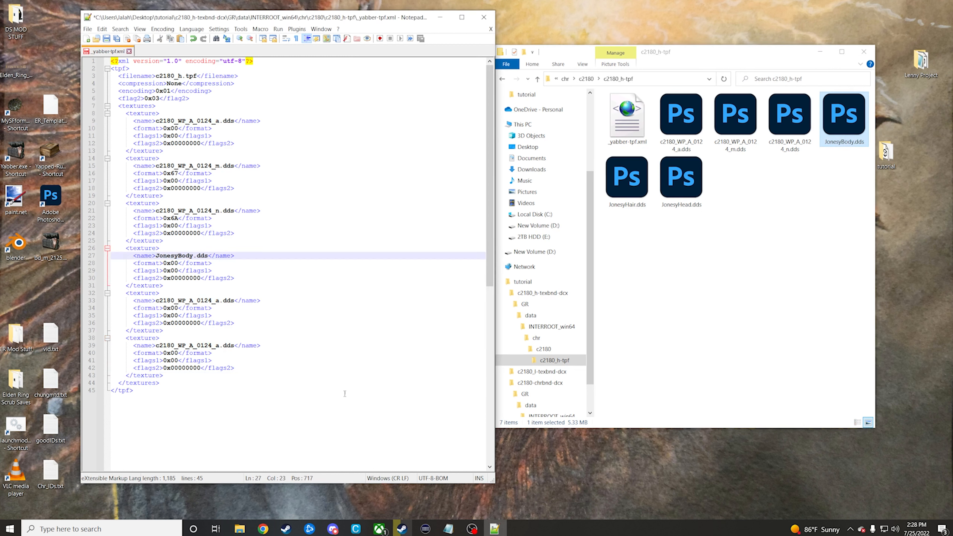
Step: Set the second copied entry's name to JonesyHair.dds, using the name copied from the hair texture file
{"action": "left_click", "coordinate": [344, 393]}
{"action": "right_click", "coordinate": [634, 181]}
{"action": "left_click", "coordinate": [673, 418]}
{"action": "left_click_drag", "start_coordinate": [156, 300], "coordinate": [208, 301]}
{"action": "type", "text": "JonesyHair"}
Step: Set the third copied entry's name to JonesyHead.dds, save _yabber-tpf.xml, and close Notepad++
{"action": "right_click", "coordinate": [692, 193]}
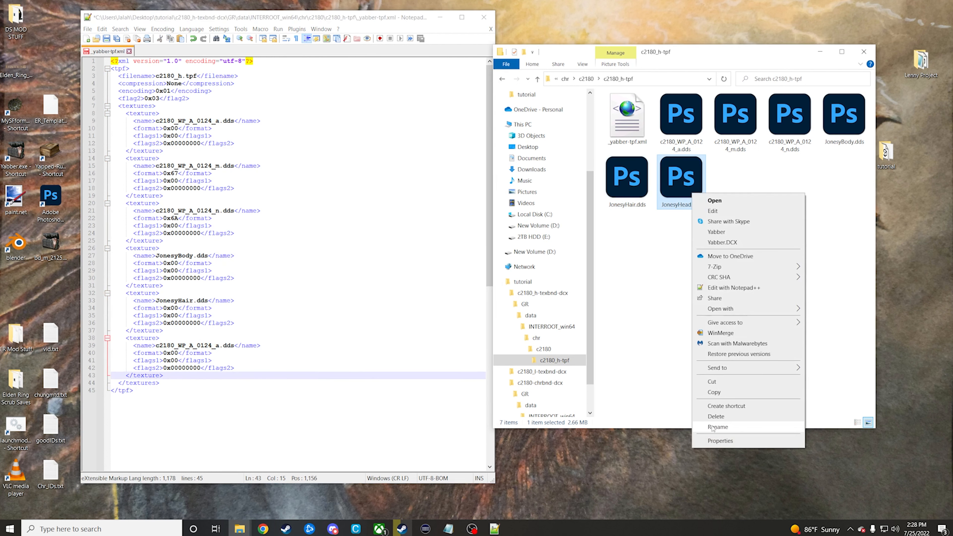
{"action": "left_click", "coordinate": [727, 428]}
{"action": "left_click_drag", "start_coordinate": [156, 346], "coordinate": [208, 346]}
{"action": "type", "text": "JonesyHead"}
{"action": "left_click", "coordinate": [308, 392]}
{"action": "left_click", "coordinate": [87, 29]}
{"action": "left_click", "coordinate": [114, 97]}
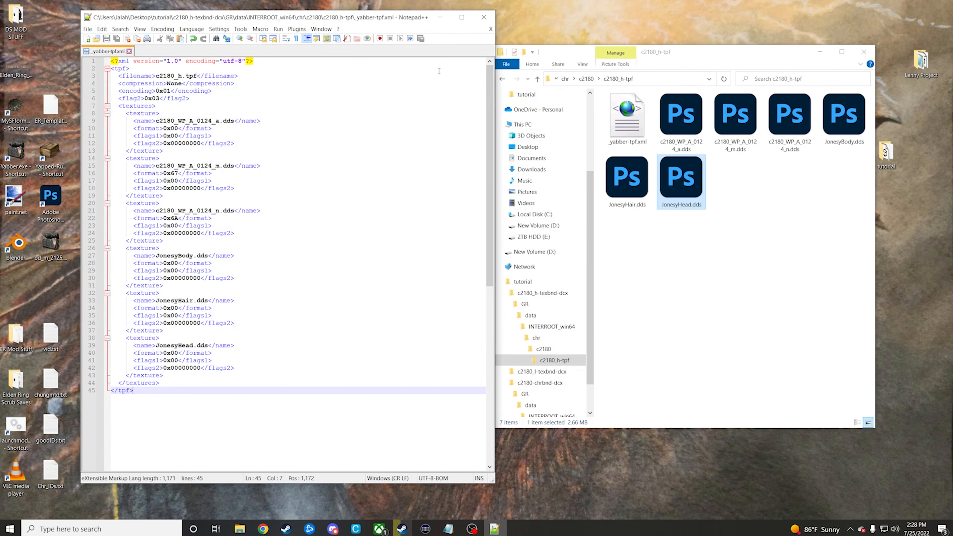
{"action": "left_click", "coordinate": [483, 18]}
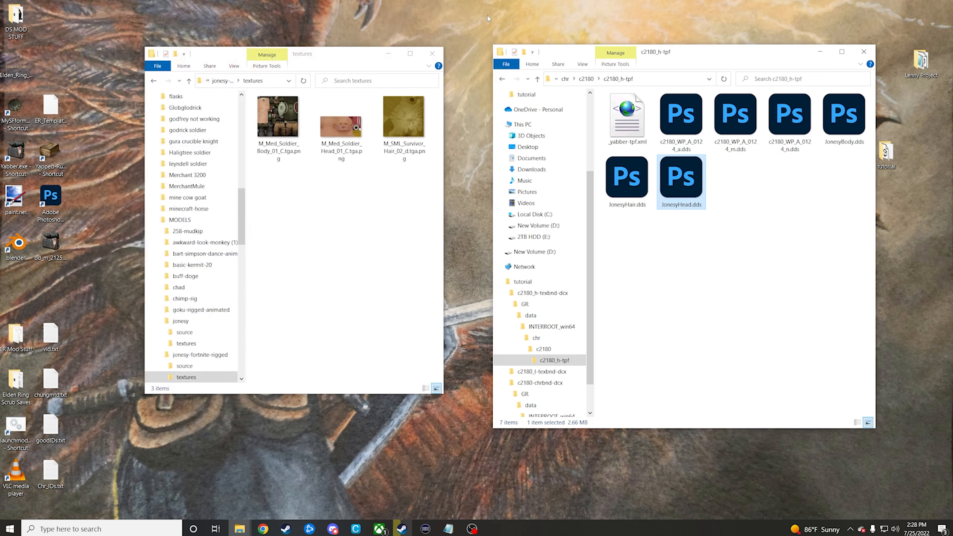
Step: Repack the c2180_h-tpf folder with Yabber, and do the same for the c2180_h-texbnd-dcx folder in the tutorial folder
{"action": "left_click", "coordinate": [502, 80]}
{"action": "left_click_drag", "start_coordinate": [651, 111], "coordinate": [22, 145]}
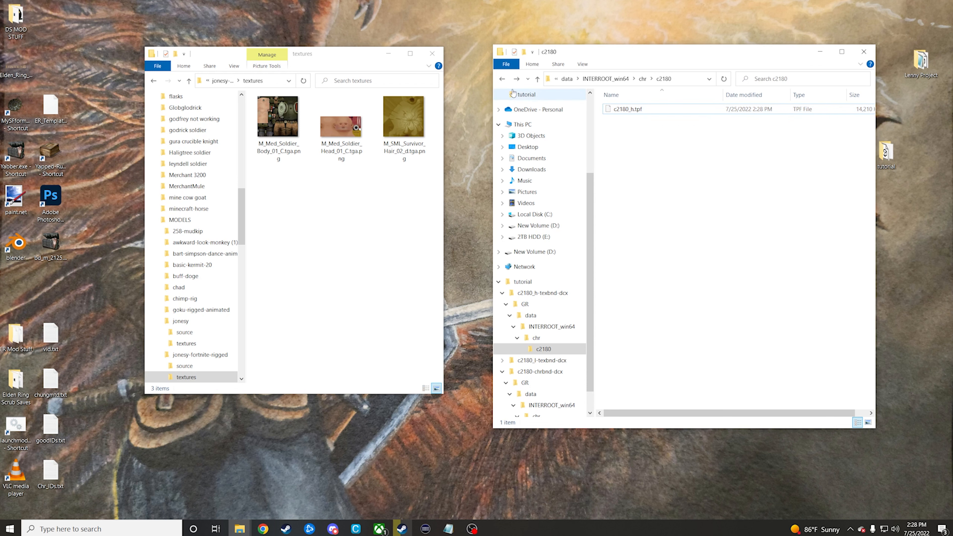
{"action": "left_click", "coordinate": [503, 79]}
{"action": "left_click", "coordinate": [503, 79]}
{"action": "left_click", "coordinate": [503, 79]}
{"action": "left_click", "coordinate": [503, 80]}
{"action": "left_click", "coordinate": [503, 79]}
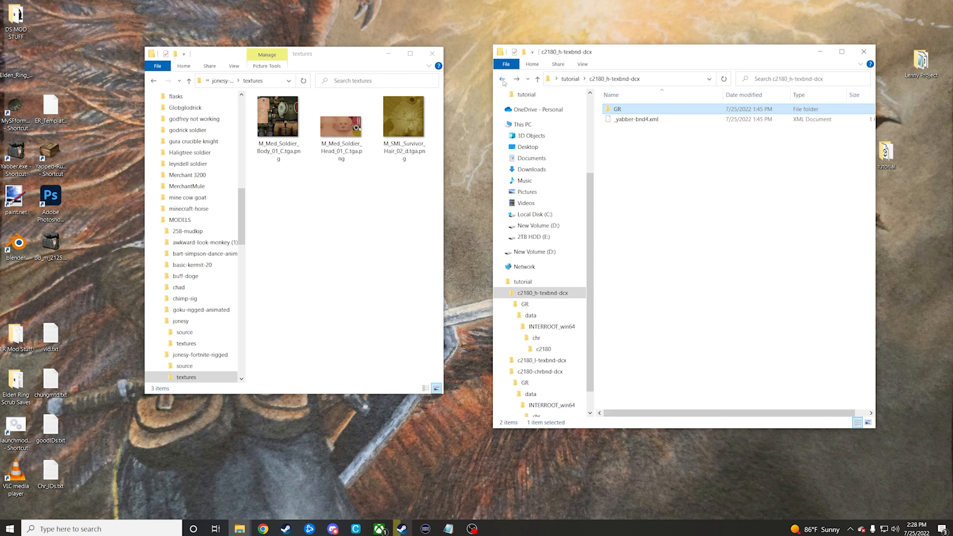
{"action": "left_click", "coordinate": [502, 79]}
{"action": "left_click_drag", "start_coordinate": [675, 112], "coordinate": [18, 152]}
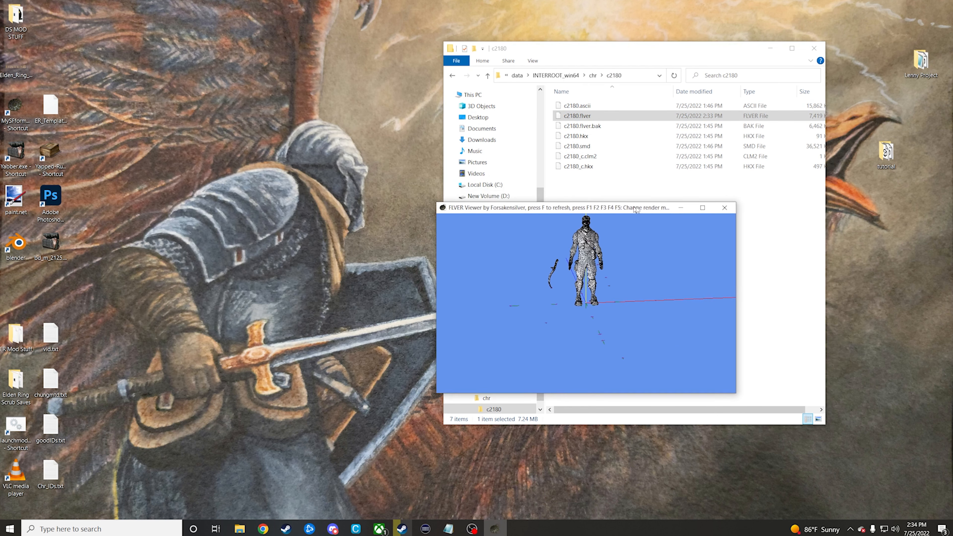
Step: Open the material list of c2180.flver in the FLVER editor and bring up the imported untitled1.fbx materials at its end
{"action": "left_click_drag", "start_coordinate": [563, 207], "coordinate": [648, 178]}
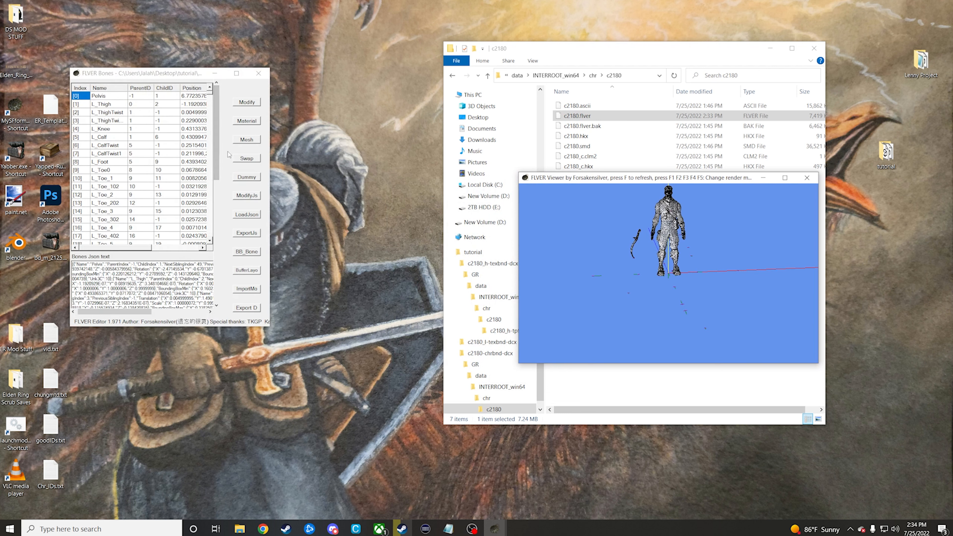
{"action": "left_click", "coordinate": [251, 122]}
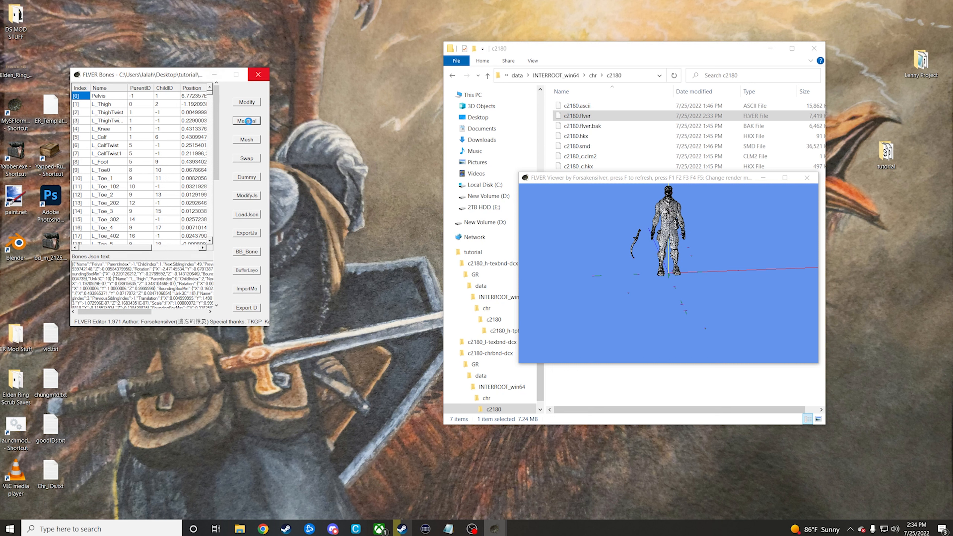
{"action": "left_click_drag", "start_coordinate": [233, 105], "coordinate": [260, 77]}
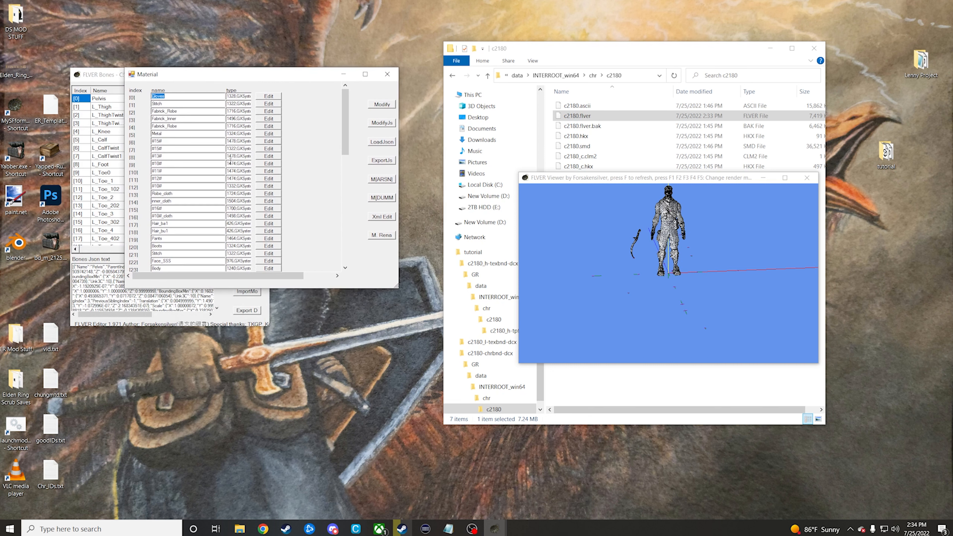
{"action": "scroll", "coordinate": [230, 161], "scroll_direction": "down", "scroll_amount": 5}
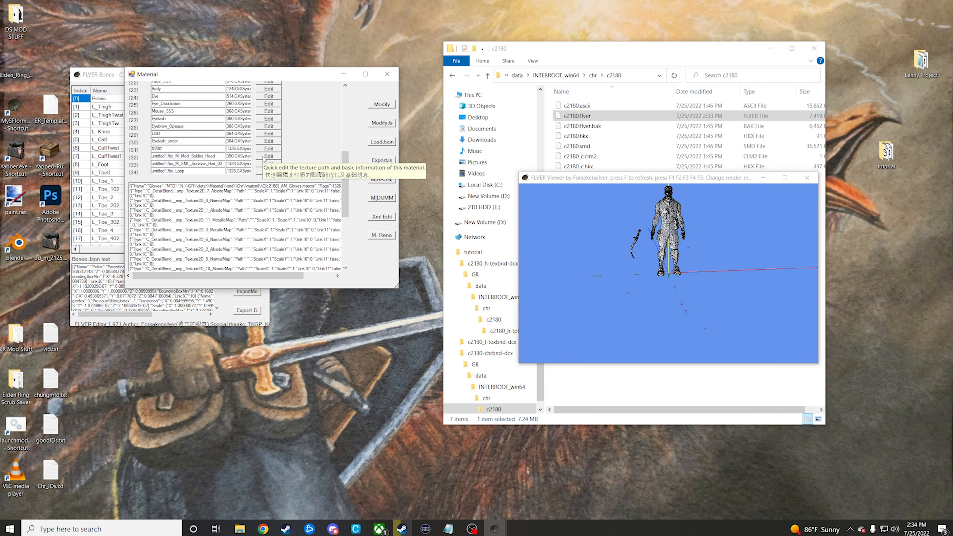
Step: Open chungmtd.txt, copy the C[AMSN]_e.mtd material text from its first line, and close the file
{"action": "double_click", "coordinate": [55, 380]}
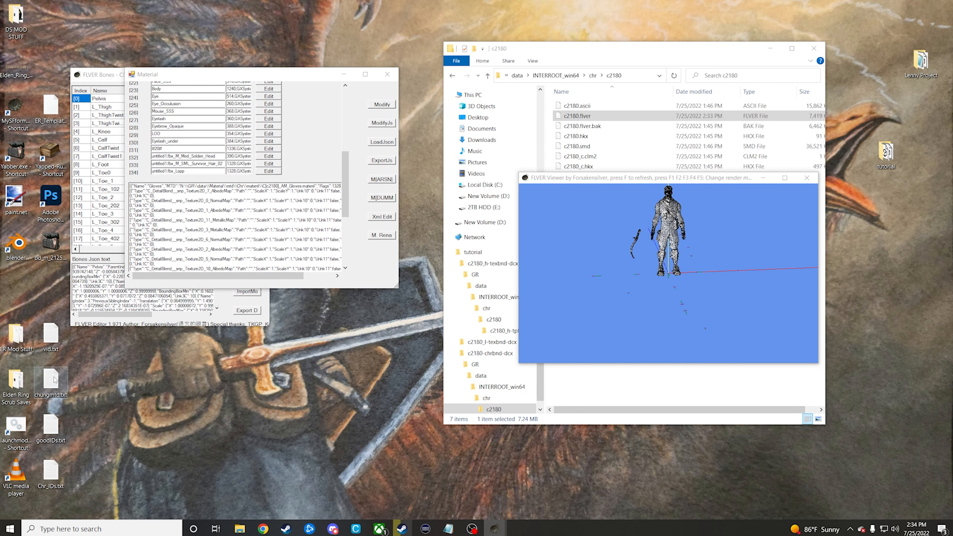
{"action": "left_click_drag", "start_coordinate": [373, 240], "coordinate": [690, 257]}
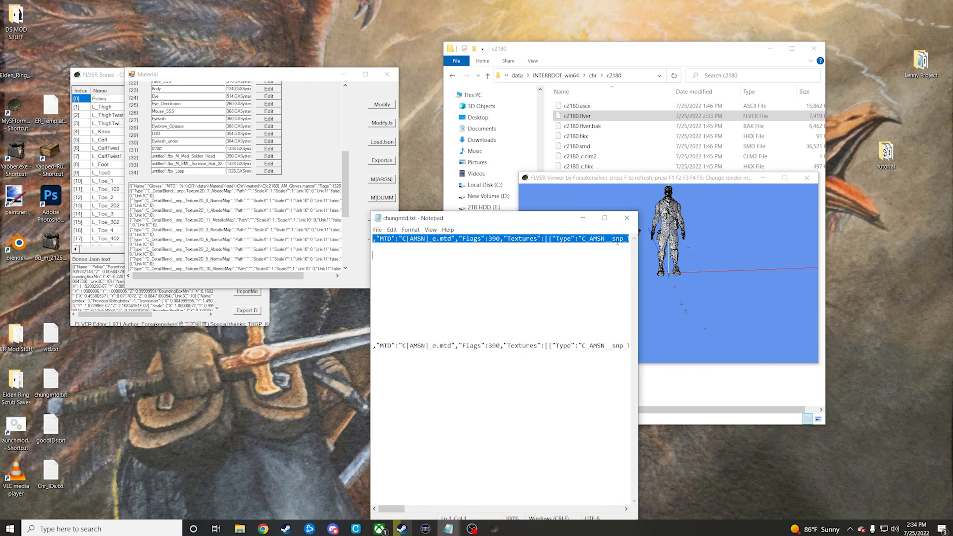
{"action": "left_click", "coordinate": [627, 218]}
{"action": "scroll", "coordinate": [240, 152], "scroll_direction": "down", "scroll_amount": 1}
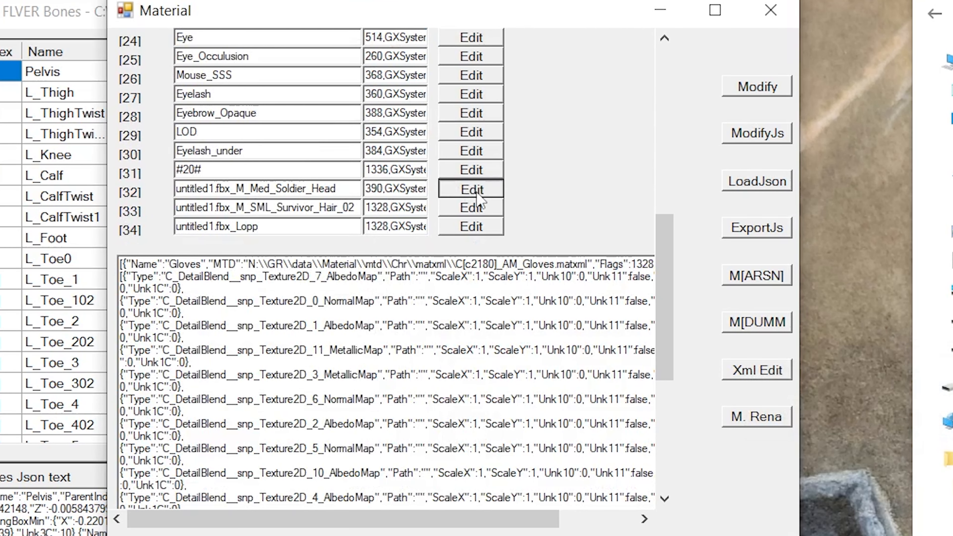
Step: Replace the JSON text of the untitled1.fbx_M_Med_Soldier_Head material with the copied C[AMSN]_e.mtd text and apply it
{"action": "left_click", "coordinate": [268, 145]}
{"action": "left_click", "coordinate": [592, 112]}
{"action": "left_click", "coordinate": [472, 208]}
Step: Replace the JSON text of the untitled1.fbx_M_SML_Survivor_Hair_02 material with the copied C[AMSN]_e.mtd text and apply it
{"action": "scroll", "coordinate": [319, 413], "scroll_direction": "down", "scroll_amount": 5}
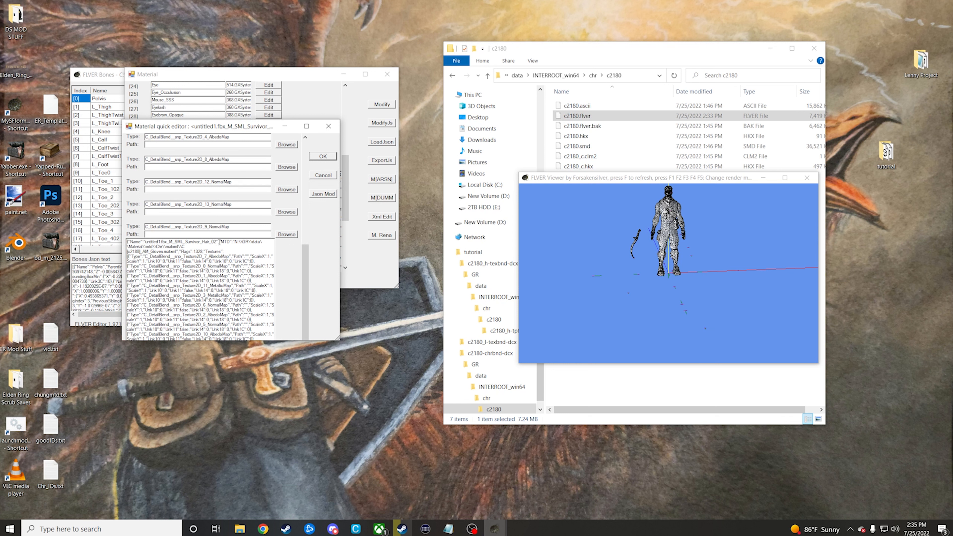
{"action": "left_click_drag", "start_coordinate": [218, 242], "coordinate": [298, 429]}
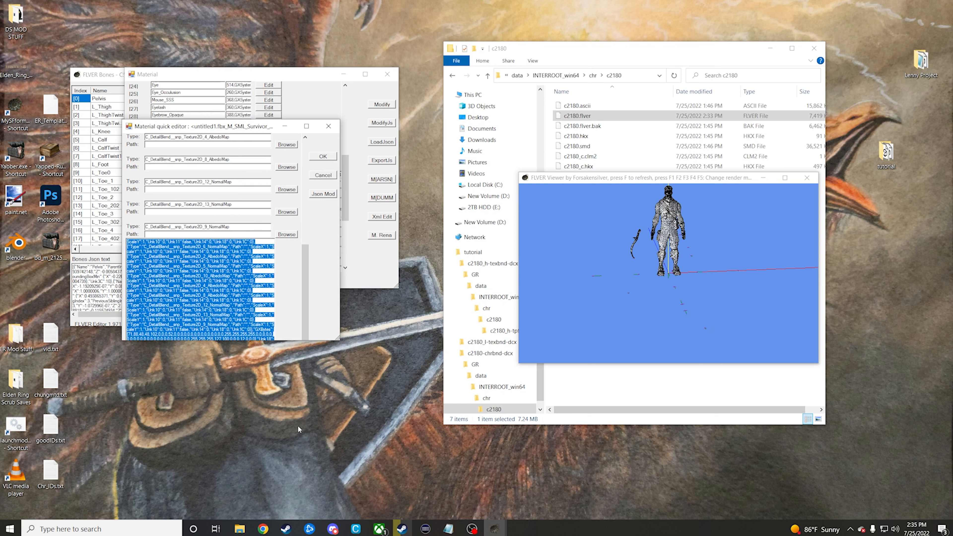
{"action": "key", "text": "BackSpace"}
{"action": "key", "text": "ctrl+v"}
{"action": "left_click", "coordinate": [323, 156]}
Step: Replace the JSON text of the untitled1.fbx_Lopp material with the copied C[AMSN]_e.mtd text and apply it
{"action": "left_click", "coordinate": [268, 159]}
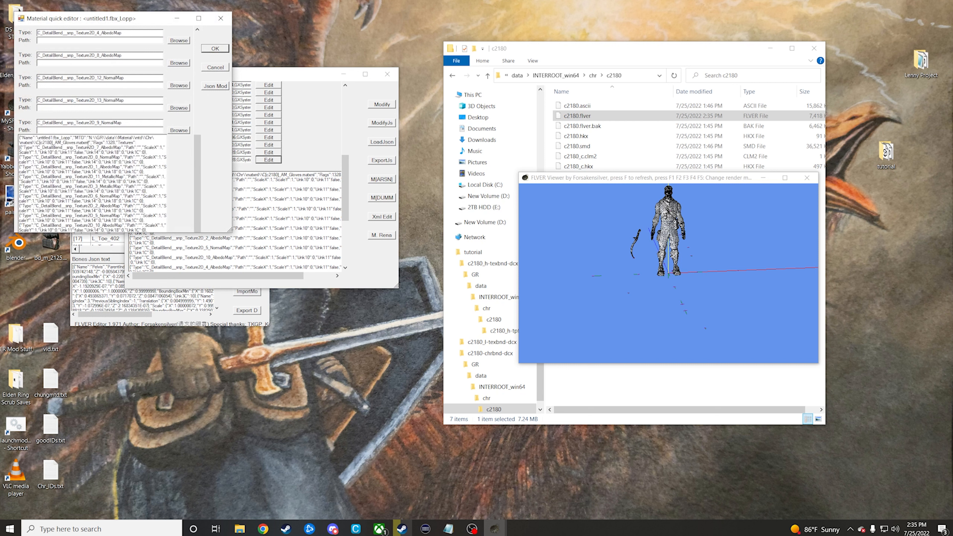
{"action": "left_click_drag", "start_coordinate": [72, 138], "coordinate": [127, 235]}
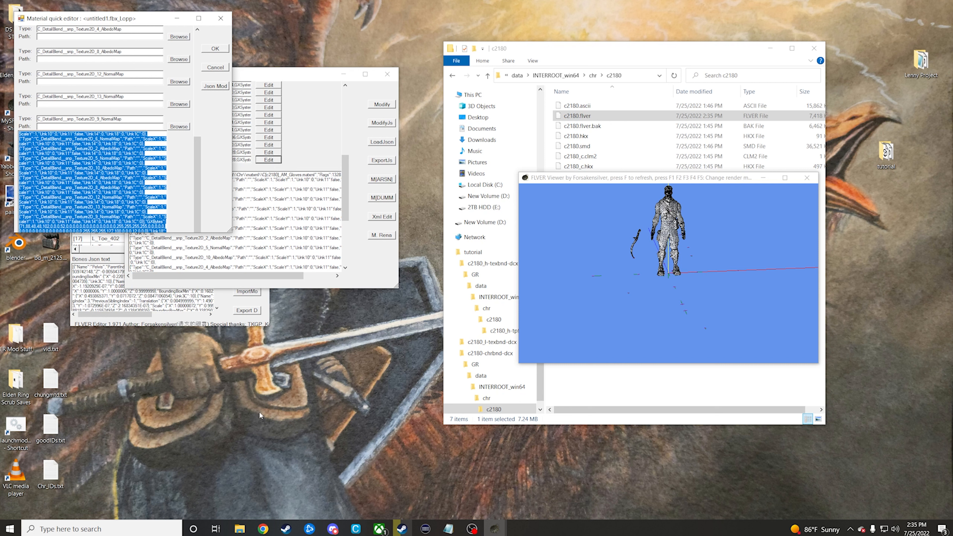
{"action": "key", "text": "ctrl+v"}
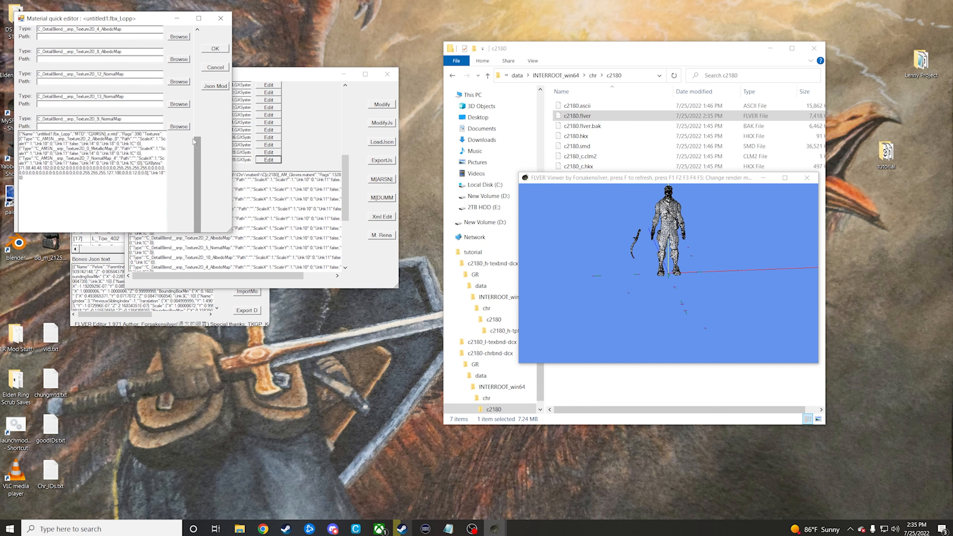
{"action": "left_click", "coordinate": [216, 86]}
{"action": "left_click", "coordinate": [525, 302]}
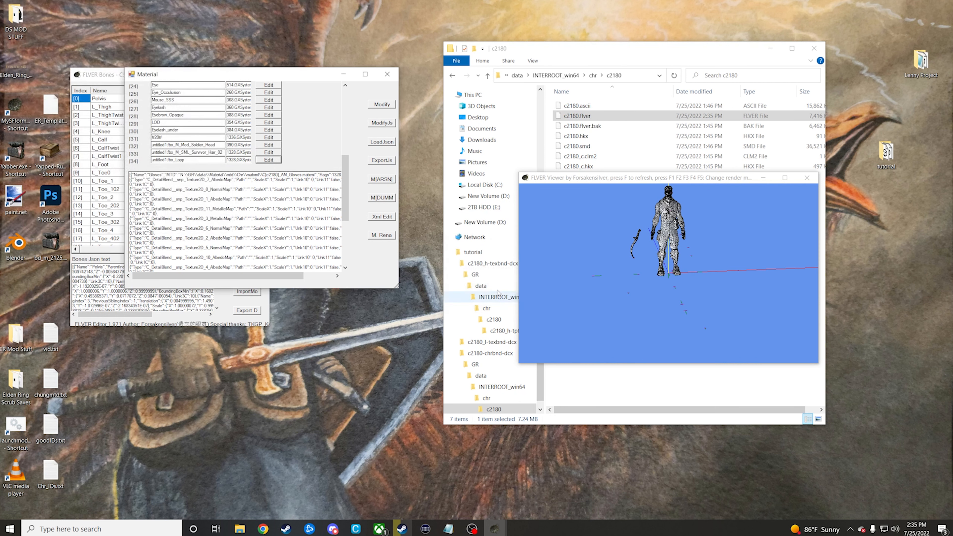
Step: Edit the M_Med_Soldier_Head material and browse for its AlbedoMap texture in the c2180_h-tpf folder inside c2180_h-texbnd-dcx
{"action": "left_click", "coordinate": [269, 145]}
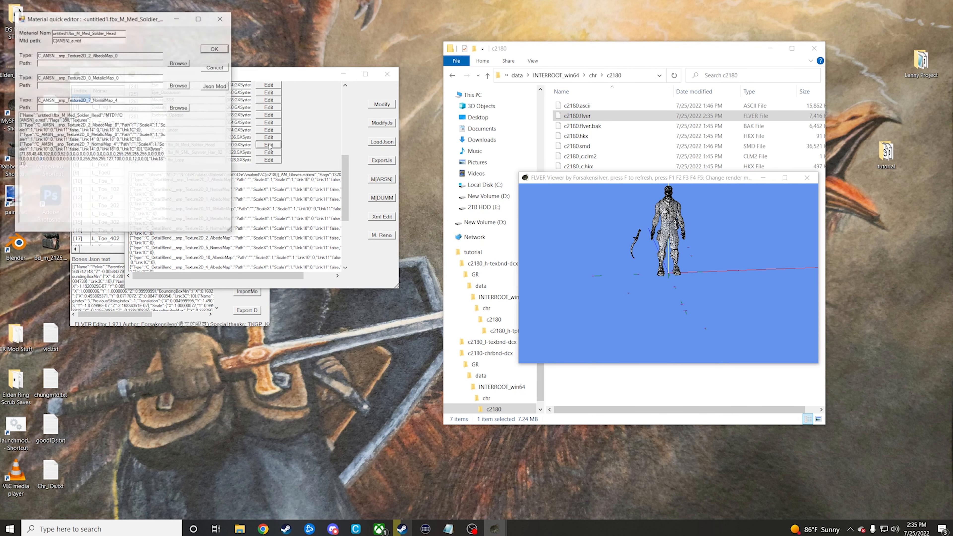
{"action": "left_click", "coordinate": [179, 63]}
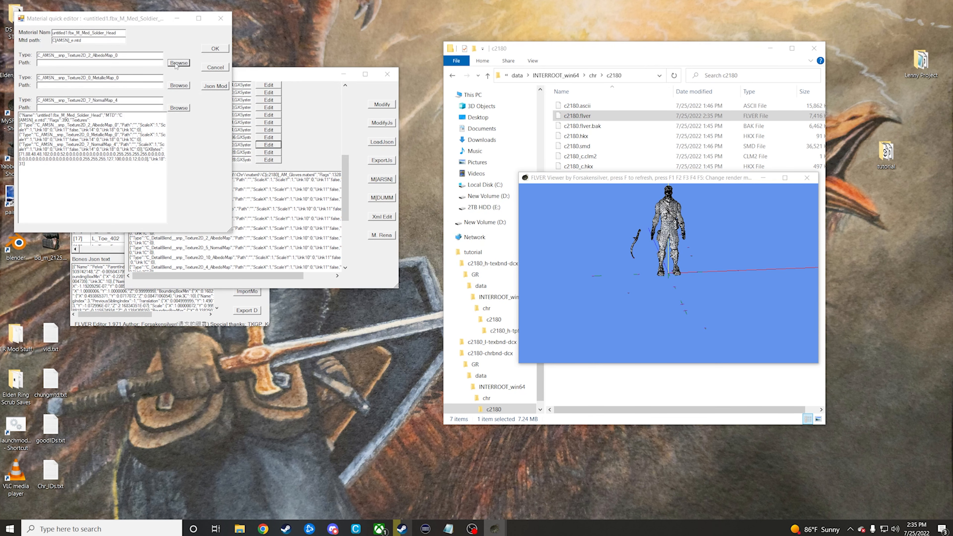
{"action": "left_click", "coordinate": [201, 96]}
{"action": "double_click", "coordinate": [201, 95]}
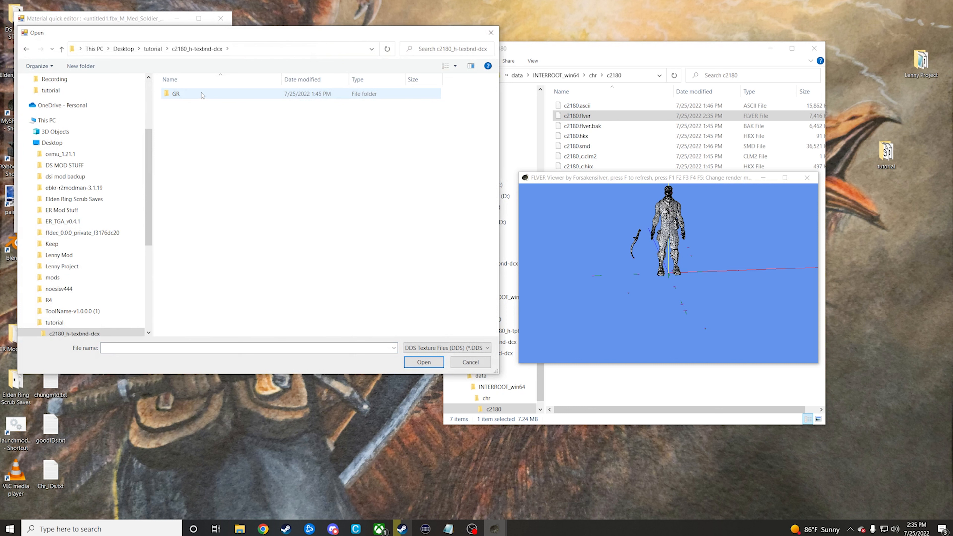
{"action": "double_click", "coordinate": [203, 94]}
{"action": "double_click", "coordinate": [202, 94]}
{"action": "left_click", "coordinate": [203, 95]}
{"action": "double_click", "coordinate": [195, 93]}
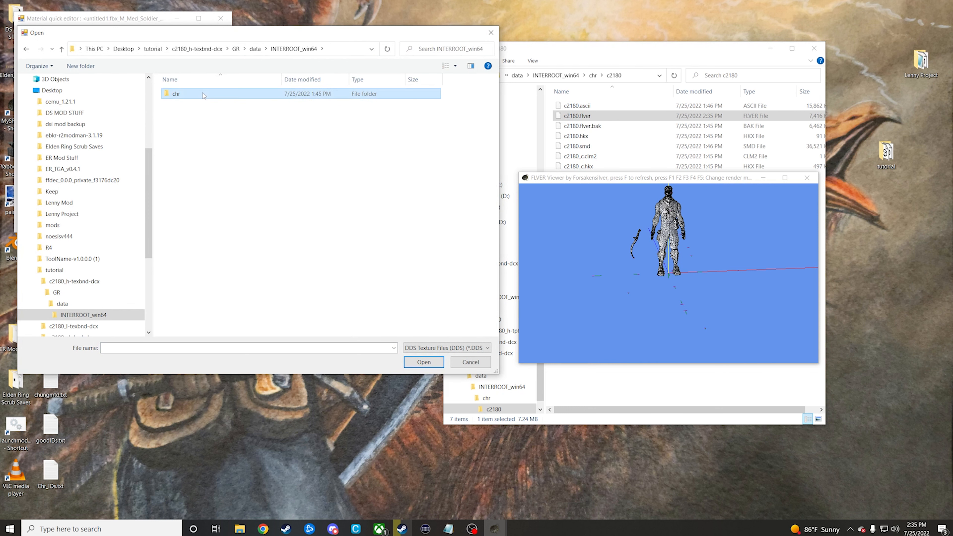
{"action": "double_click", "coordinate": [202, 95]}
{"action": "double_click", "coordinate": [202, 94]}
{"action": "double_click", "coordinate": [203, 94]}
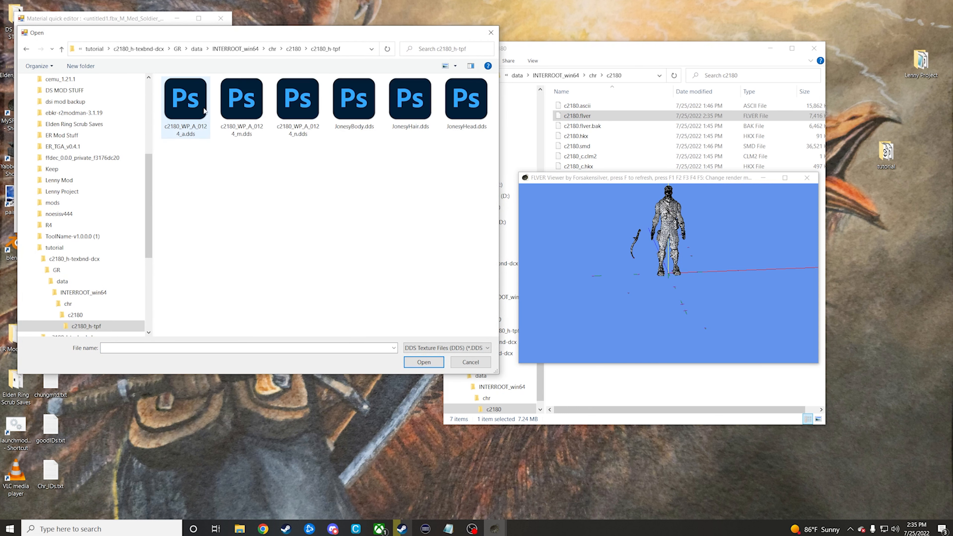
Step: Assign JonesyHead.dds as the head material's AlbedoMap texture and apply the material change
{"action": "left_click_drag", "start_coordinate": [275, 36], "coordinate": [398, 61]}
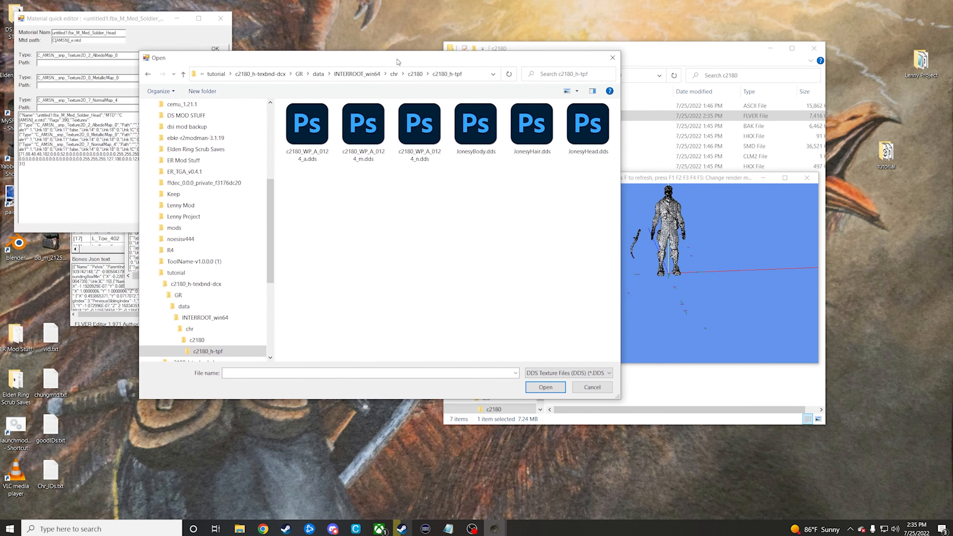
{"action": "left_click", "coordinate": [587, 126]}
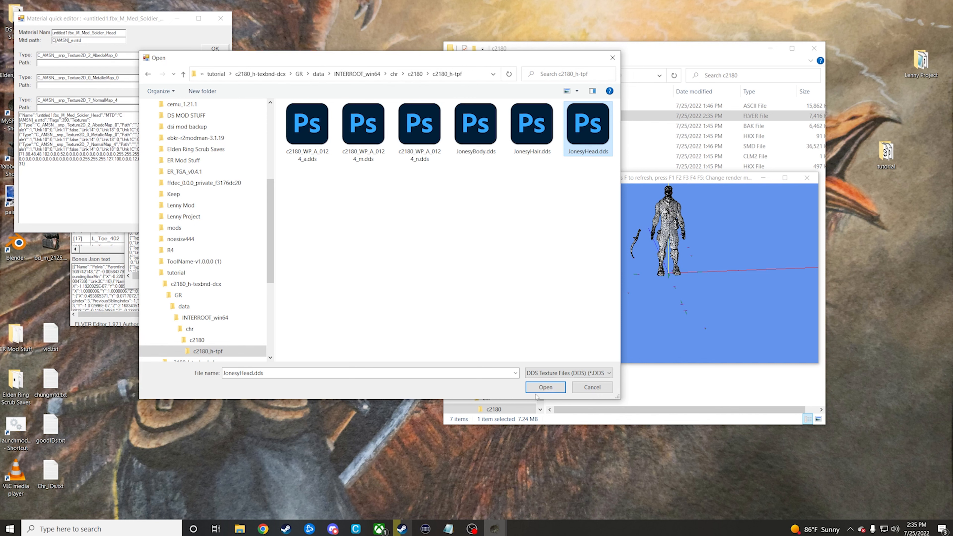
{"action": "left_click", "coordinate": [547, 389]}
{"action": "left_click", "coordinate": [216, 49]}
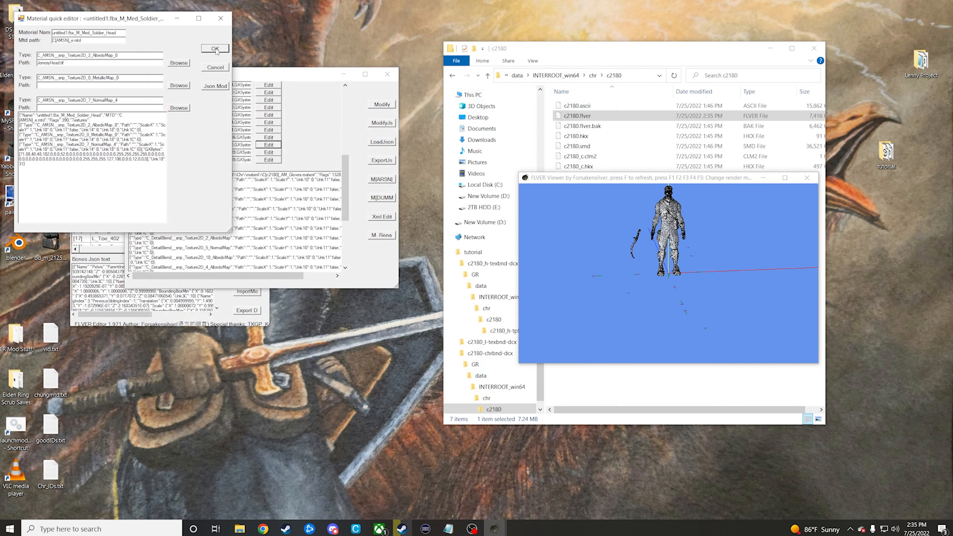
{"action": "left_click", "coordinate": [223, 67]}
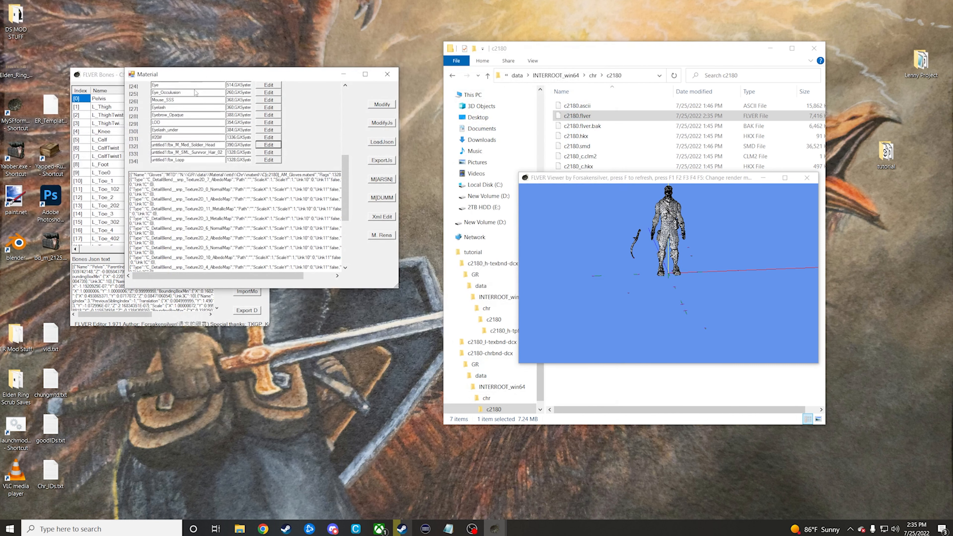
Step: Set the AlbedoMap path of the M_SML_Survivor_Hair_02 material to JonesyHair.tif and apply the change
{"action": "left_click", "coordinate": [270, 152]}
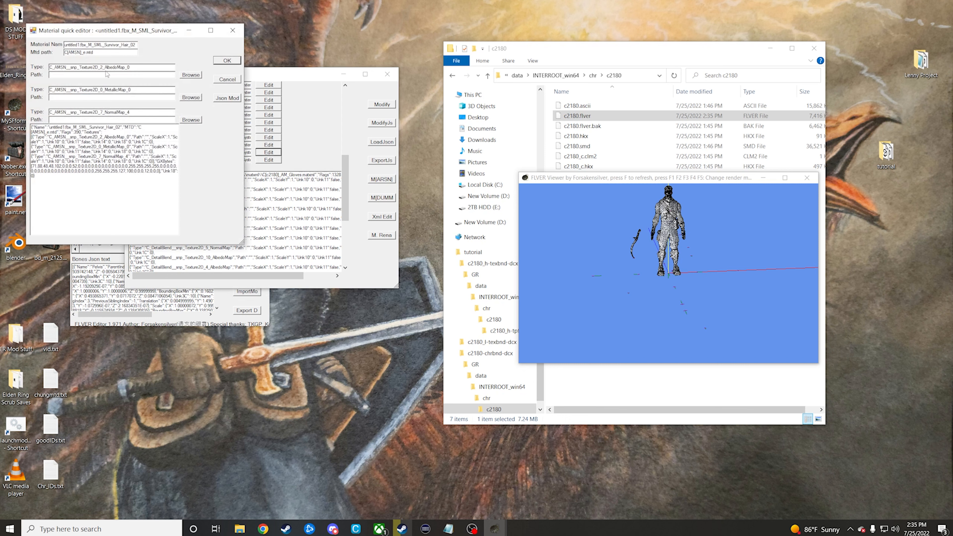
{"action": "type", "text": "Jonesy"}
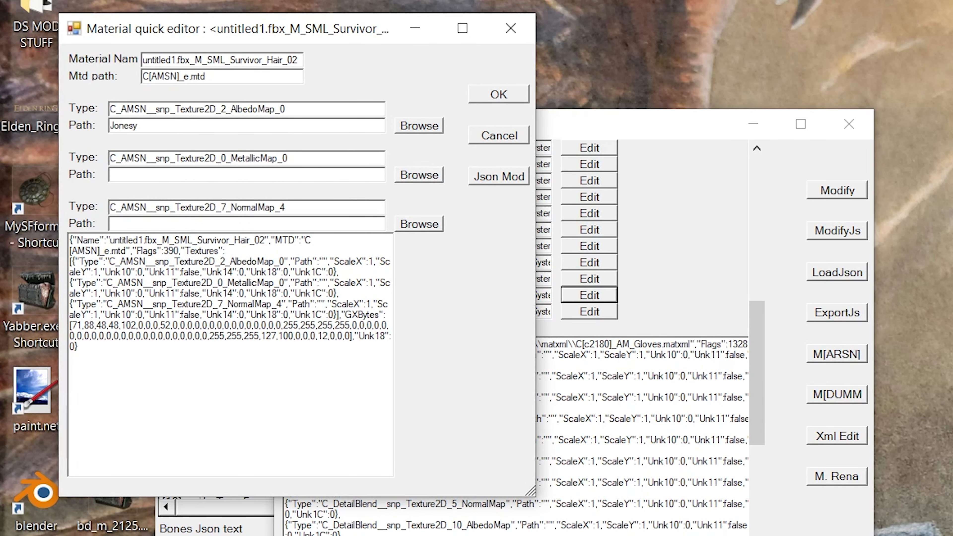
{"action": "type", "text": "Hair.tif"}
{"action": "left_click", "coordinate": [501, 95]}
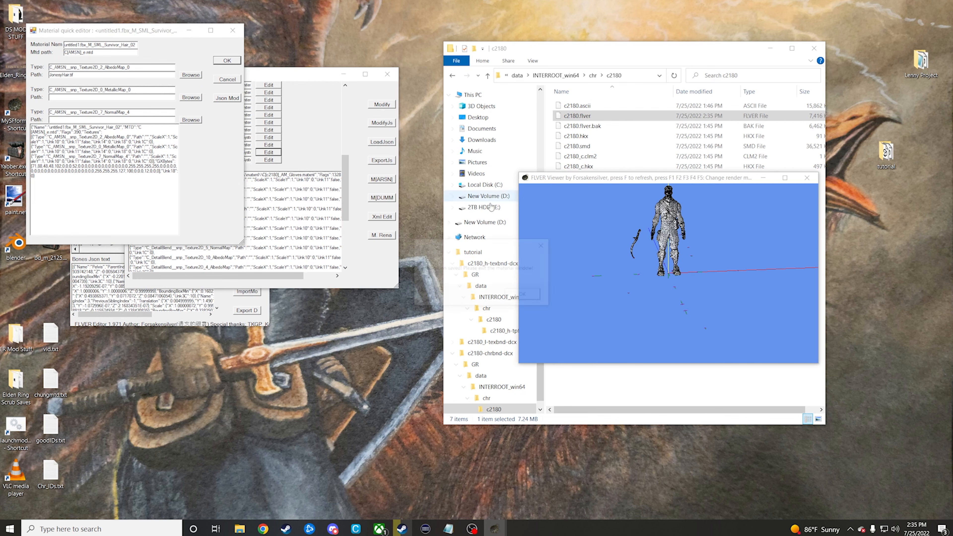
{"action": "key", "text": "Return"}
Step: Set the AlbedoMap path of the untitled1.fbx_Lopp material to JonesyBody.tif and apply the change
{"action": "left_click", "coordinate": [269, 160]}
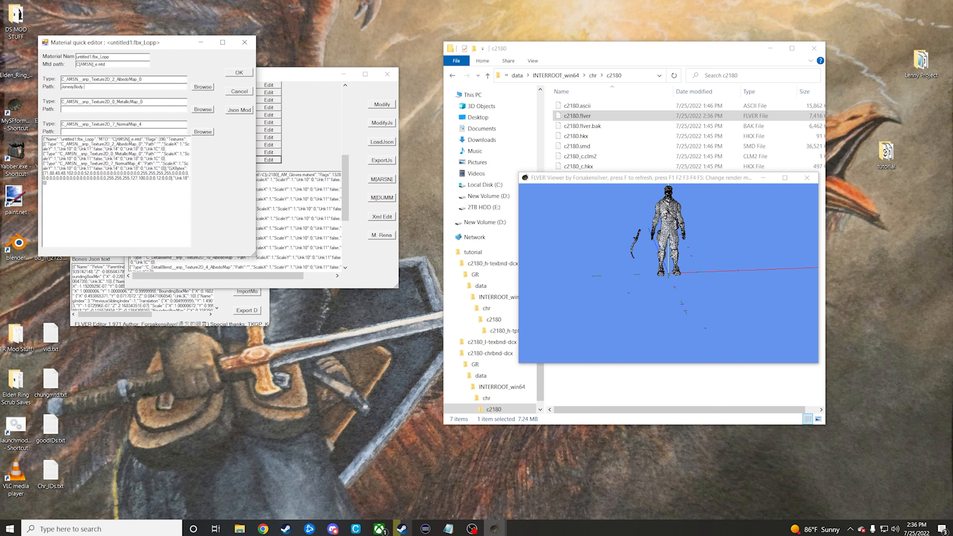
{"action": "left_click", "coordinate": [239, 72]}
{"action": "left_click", "coordinate": [524, 295]}
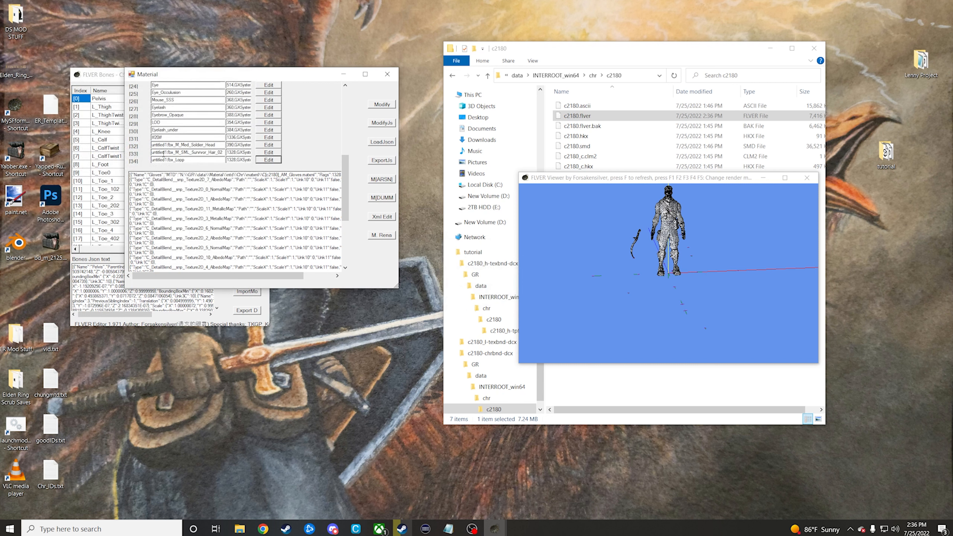
Step: Close the material list, write the modifications to c2180.flver, and close the FLVER editor and its model viewer
{"action": "left_click", "coordinate": [387, 74]}
{"action": "left_click", "coordinate": [254, 107]}
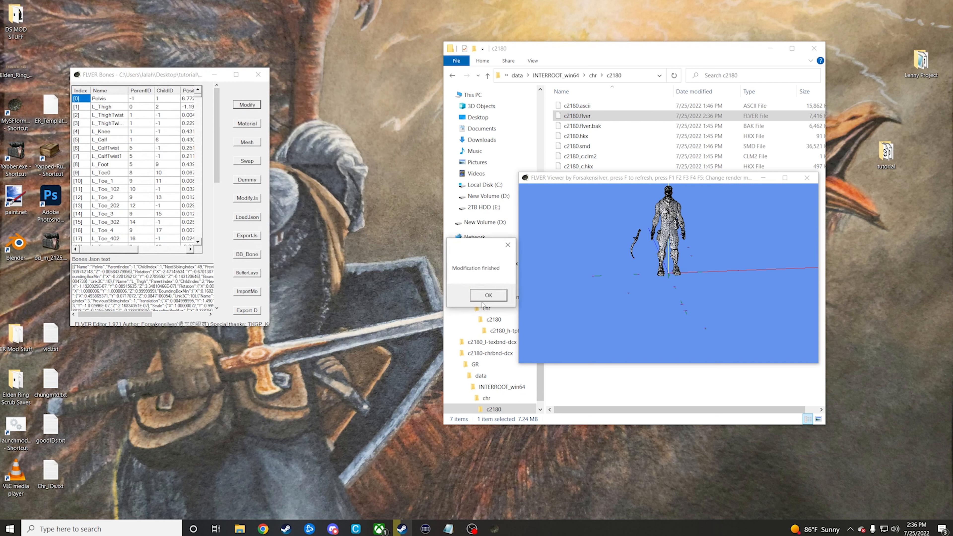
{"action": "left_click", "coordinate": [484, 299]}
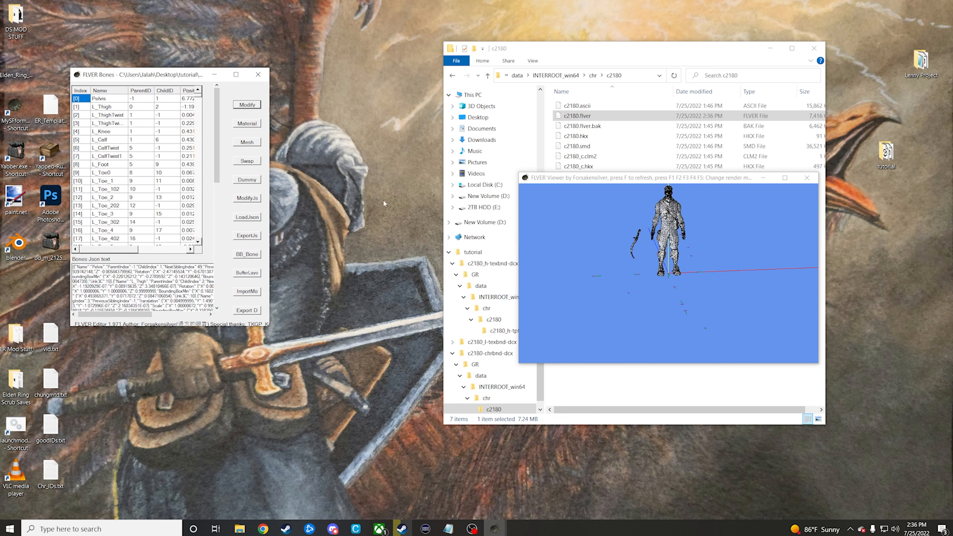
{"action": "left_click", "coordinate": [258, 75]}
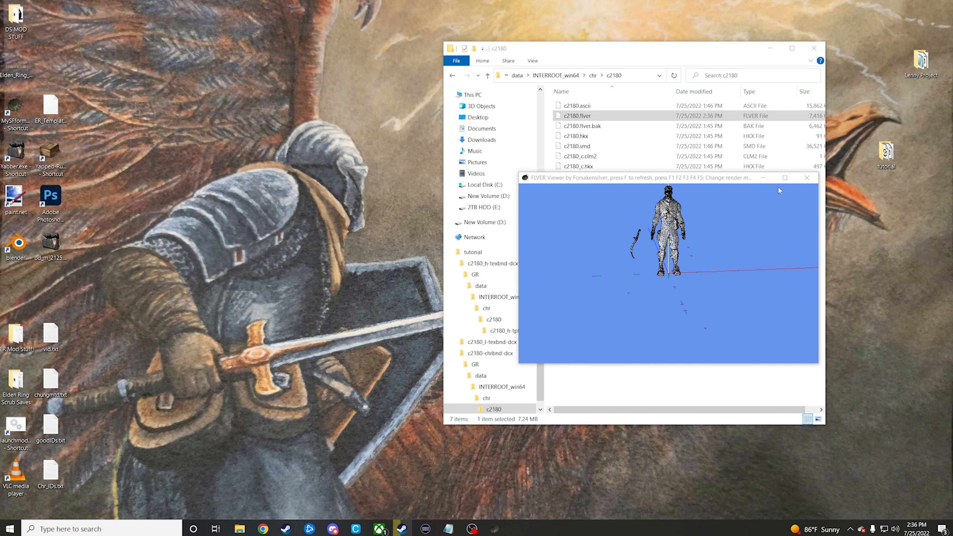
{"action": "left_click", "coordinate": [808, 177]}
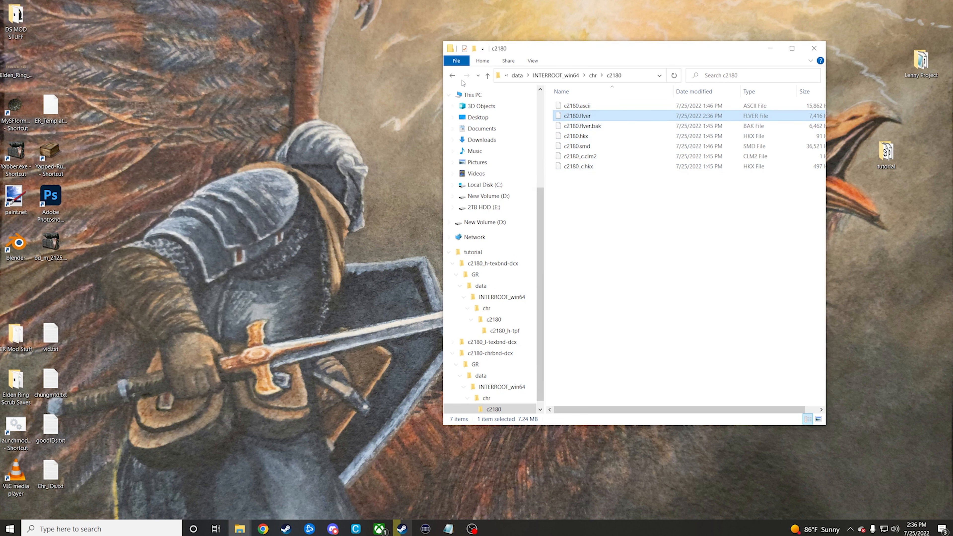
Step: Return to the tutorial folder and repack the c2180-chrbnd-dcx folder with Yabber
{"action": "left_click", "coordinate": [453, 76]}
{"action": "double_click", "coordinate": [453, 76]}
{"action": "double_click", "coordinate": [453, 76]}
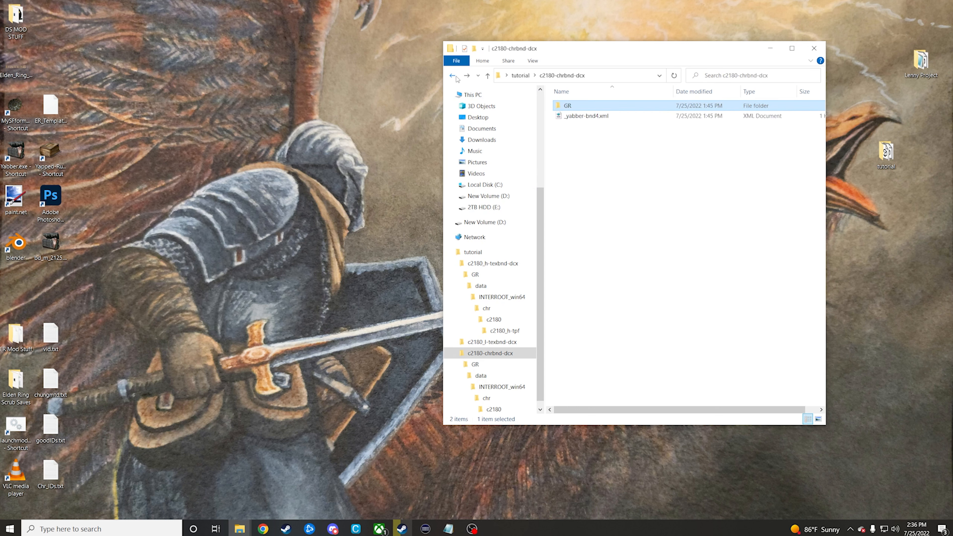
{"action": "left_click", "coordinate": [453, 76]}
{"action": "left_click_drag", "start_coordinate": [634, 127], "coordinate": [16, 152]}
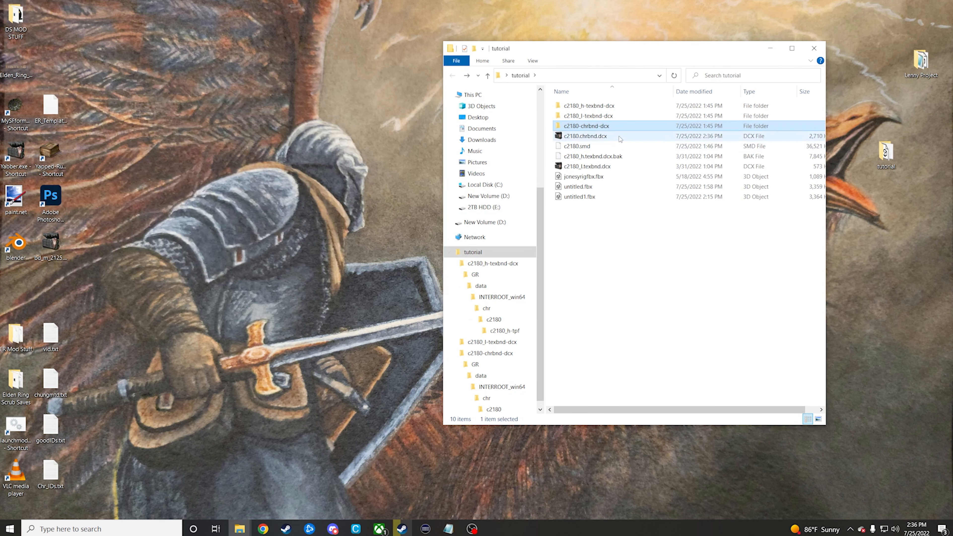
Step: Move the repacked c2180.chrbnd.dcx from the tutorial folder into the mod's chr folder, replacing the existing file
{"action": "left_click", "coordinate": [616, 138]}
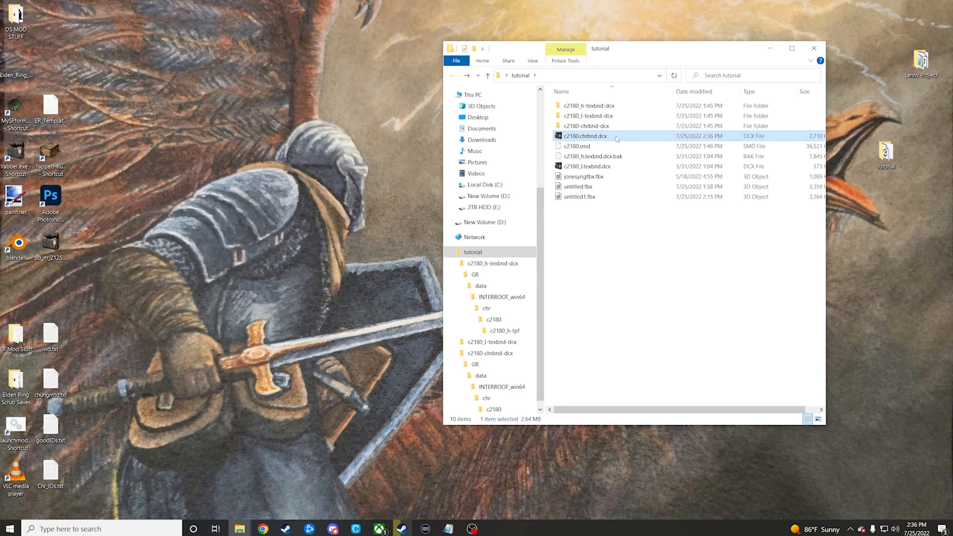
{"action": "left_click", "coordinate": [240, 529]}
{"action": "left_click", "coordinate": [278, 484]}
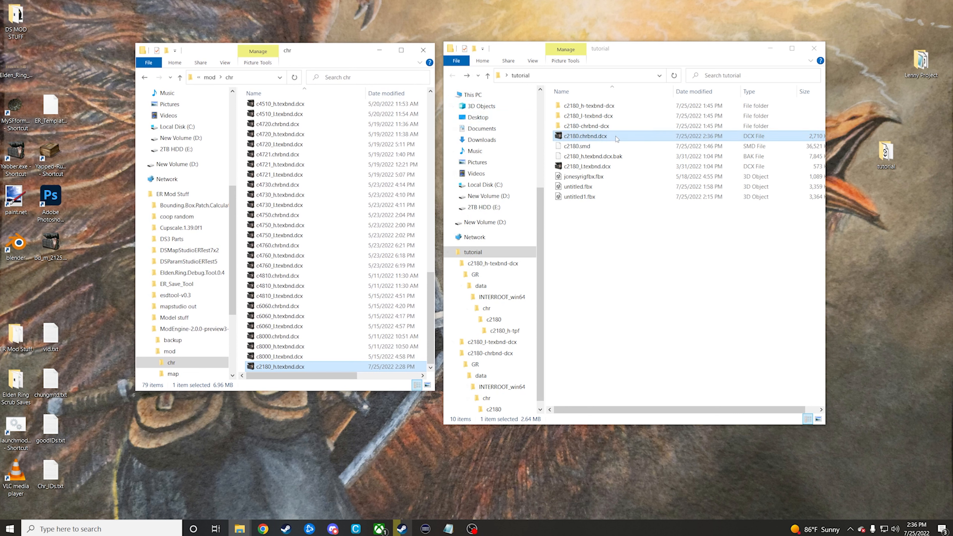
{"action": "left_click_drag", "start_coordinate": [616, 136], "coordinate": [385, 183]}
{"action": "left_click", "coordinate": [434, 226]}
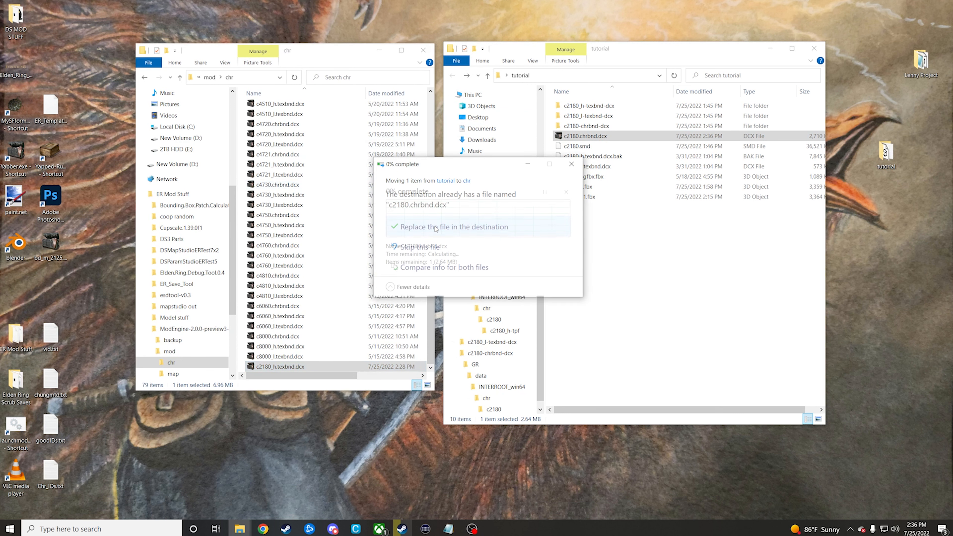